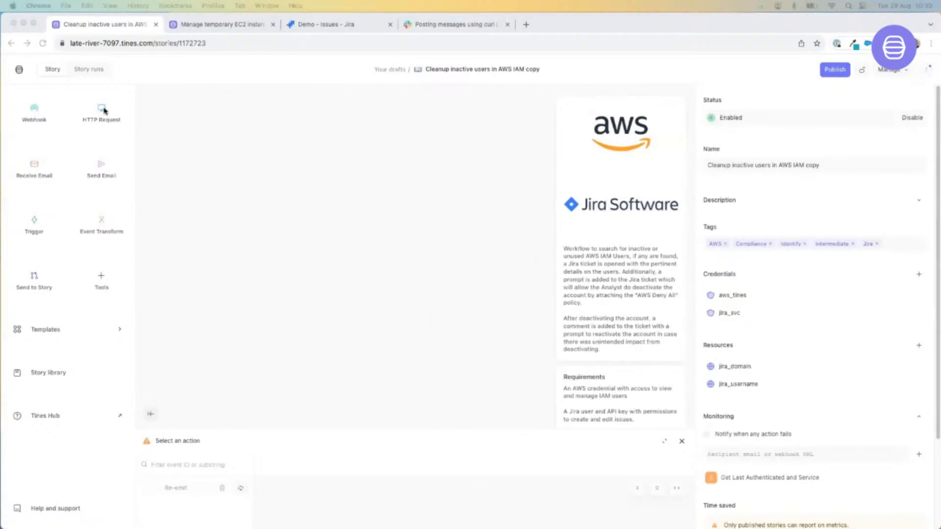
Browse the library of public action templates and its vendors, and close it again
{"action": "left_click", "coordinate": [62, 334]}
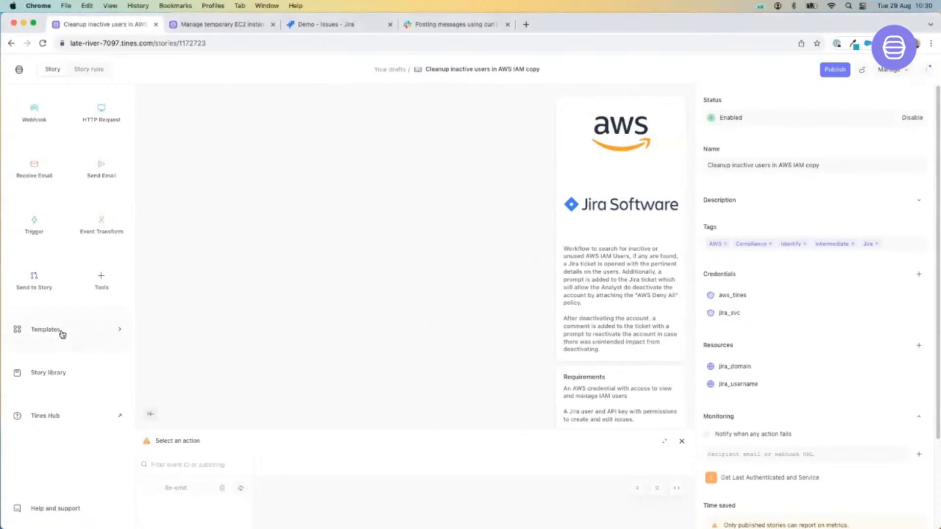
{"action": "left_click", "coordinate": [62, 334]}
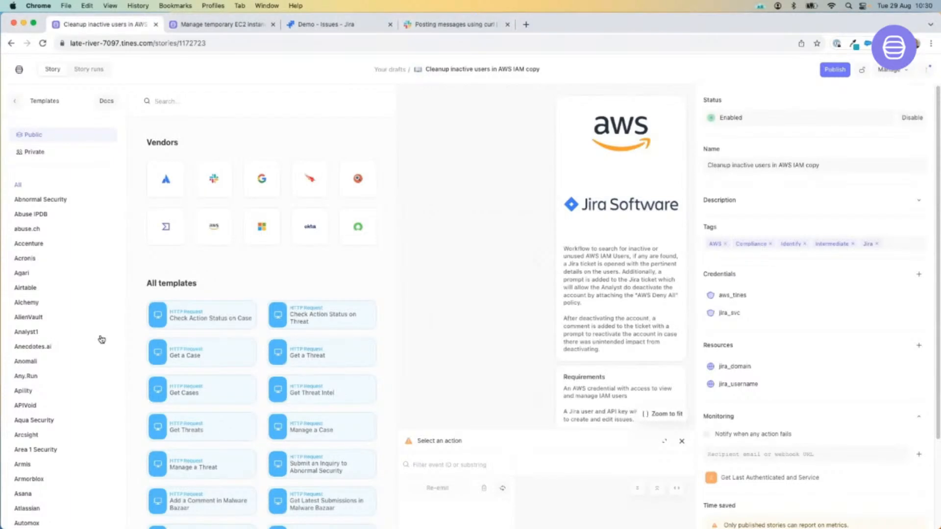
{"action": "left_click", "coordinate": [447, 240]}
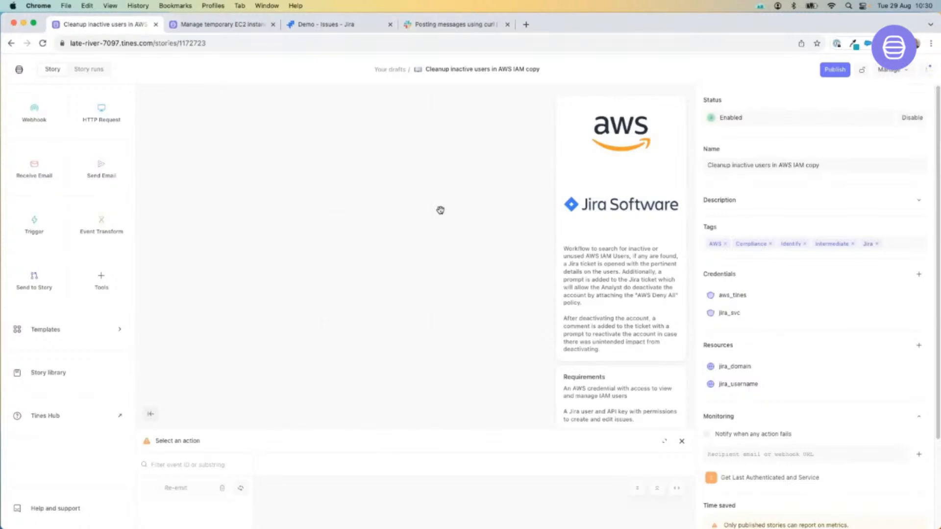
Bring the beginning of the IAM cleanup workflow into view and narrow the properties pane to enlarge the canvas
{"action": "left_click_drag", "start_coordinate": [505, 225], "coordinate": [140, 237]}
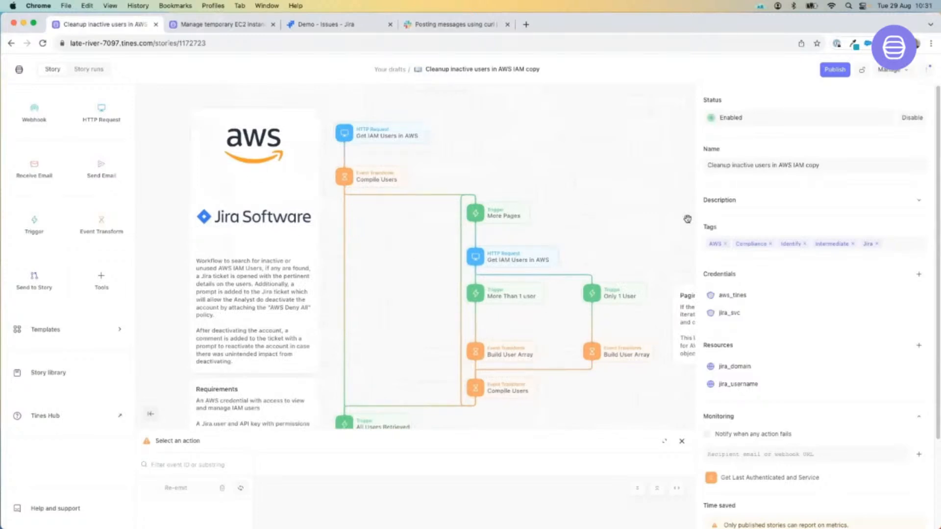
{"action": "left_click_drag", "start_coordinate": [695, 219], "coordinate": [782, 215]}
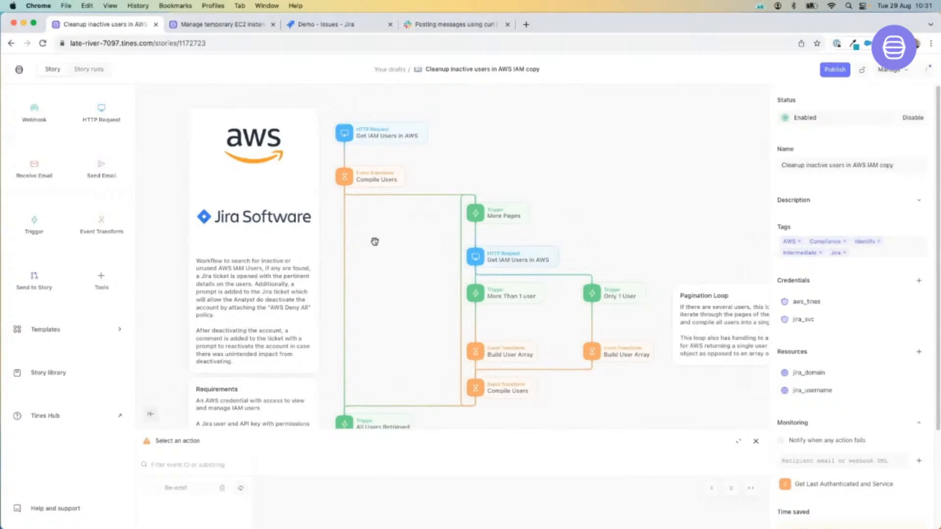
{"action": "scroll", "coordinate": [409, 319], "scroll_direction": "down", "scroll_amount": 3}
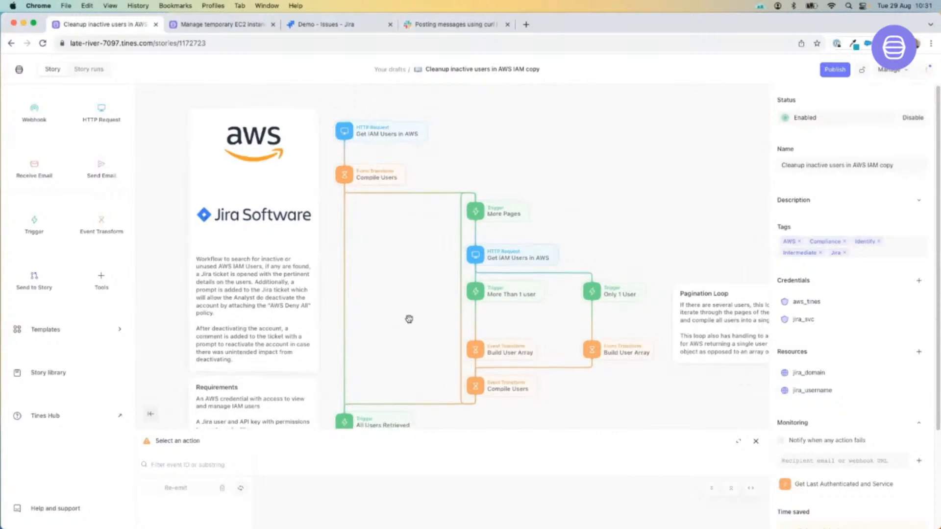
{"action": "scroll", "coordinate": [437, 316], "scroll_direction": "down", "scroll_amount": 3}
{"action": "scroll", "coordinate": [422, 304], "scroll_direction": "up", "scroll_amount": 5}
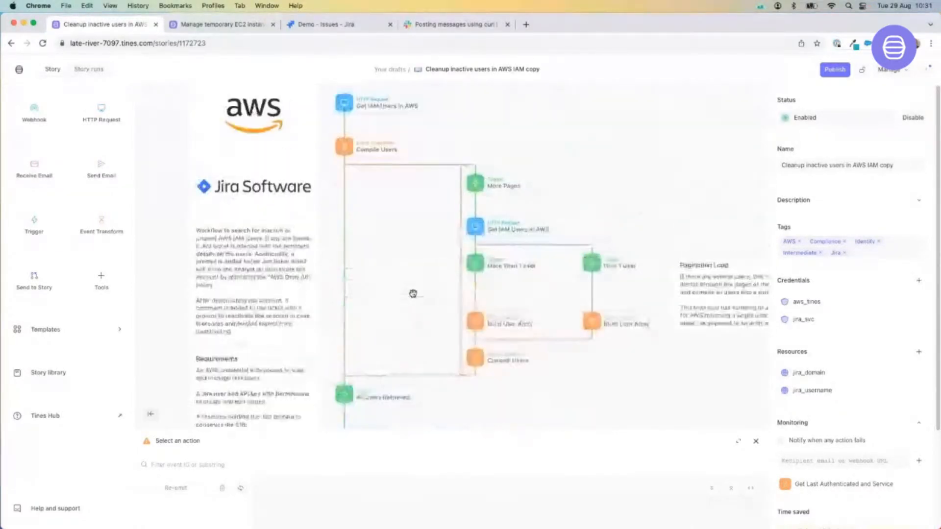
{"action": "scroll", "coordinate": [413, 293], "scroll_direction": "up", "scroll_amount": 2}
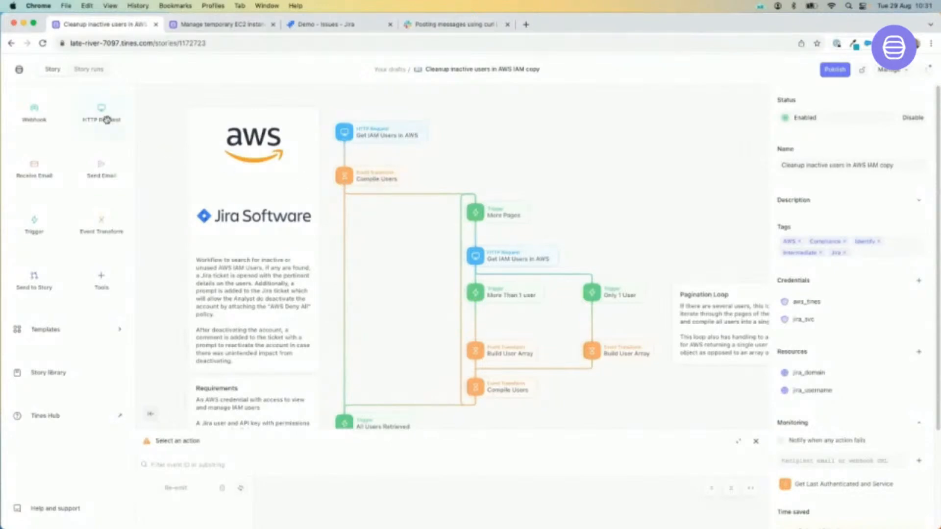
Add an HTTP Request action beside the first Get IAM Users in AWS action, and delete it again
{"action": "left_click_drag", "start_coordinate": [106, 121], "coordinate": [505, 162]}
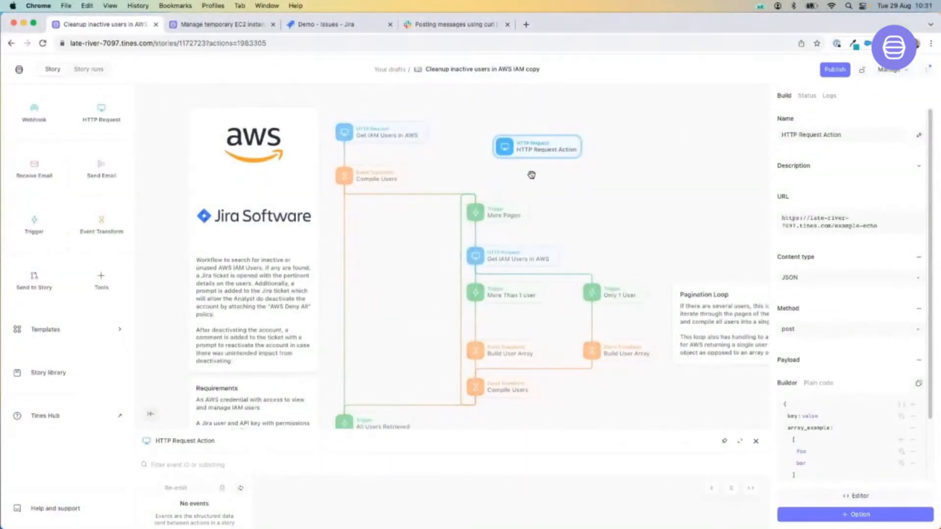
{"action": "left_click_drag", "start_coordinate": [535, 141], "coordinate": [528, 134]}
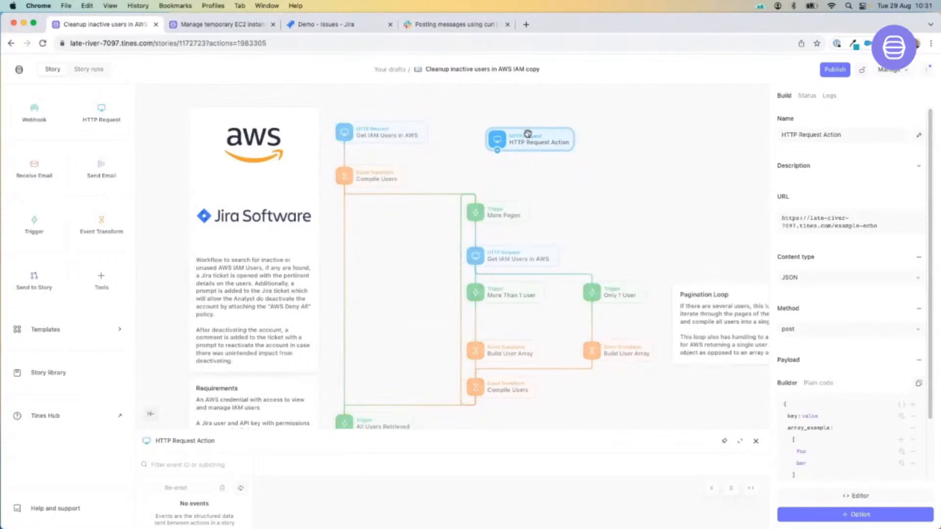
{"action": "key", "text": "Delete"}
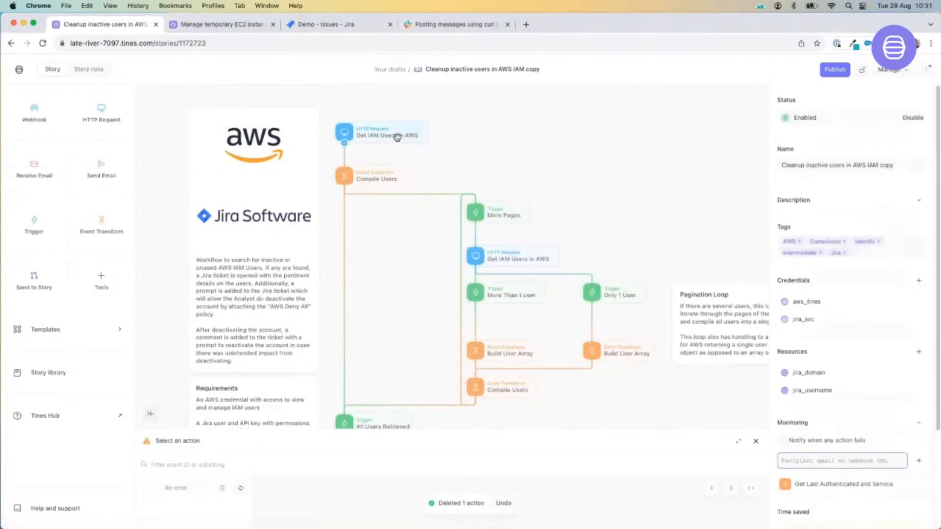
Review the URL and available method options of the first Get IAM Users in AWS action in a widened properties pane
{"action": "left_click", "coordinate": [401, 140]}
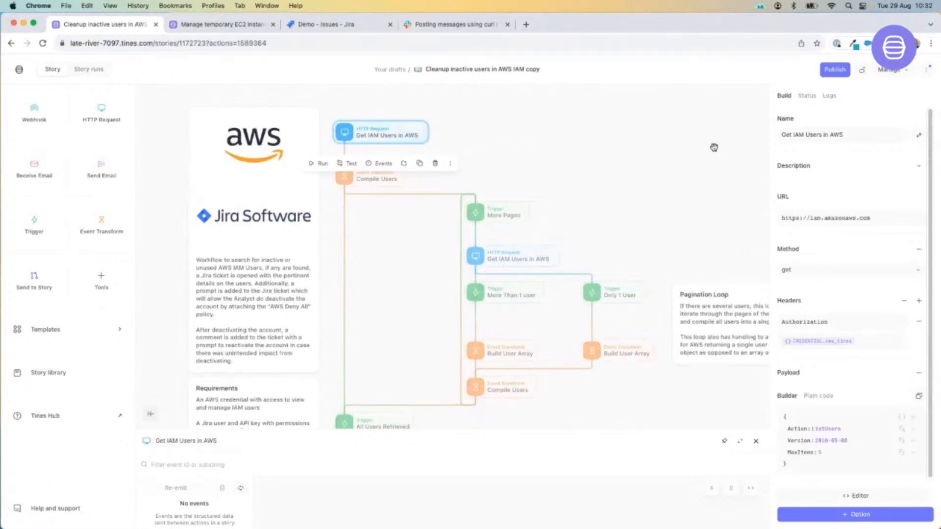
{"action": "left_click_drag", "start_coordinate": [772, 165], "coordinate": [612, 165]}
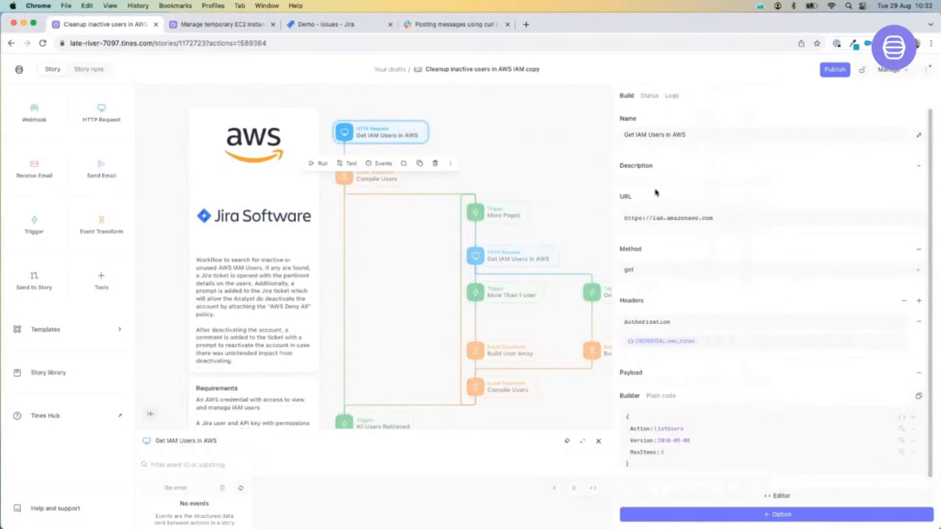
{"action": "left_click_drag", "start_coordinate": [636, 218], "coordinate": [726, 218]}
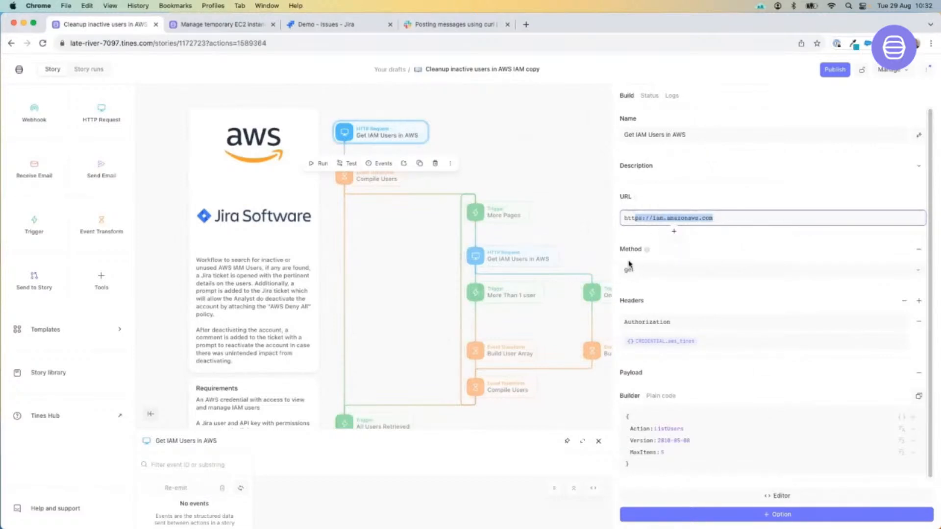
{"action": "left_click", "coordinate": [655, 270]}
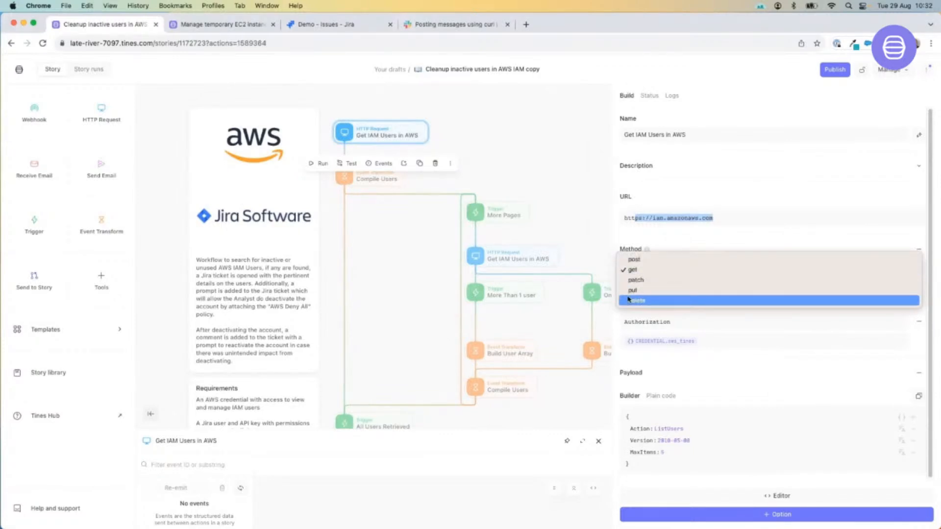
{"action": "left_click", "coordinate": [587, 254]}
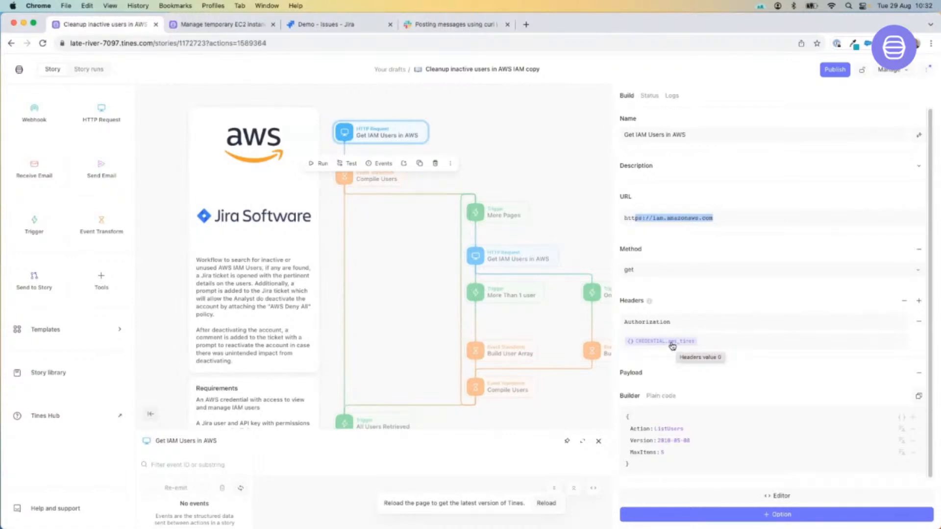
Inspect the aws_tines credential in the action's Authorization header and its payload, and deselect the action
{"action": "left_click", "coordinate": [673, 347]}
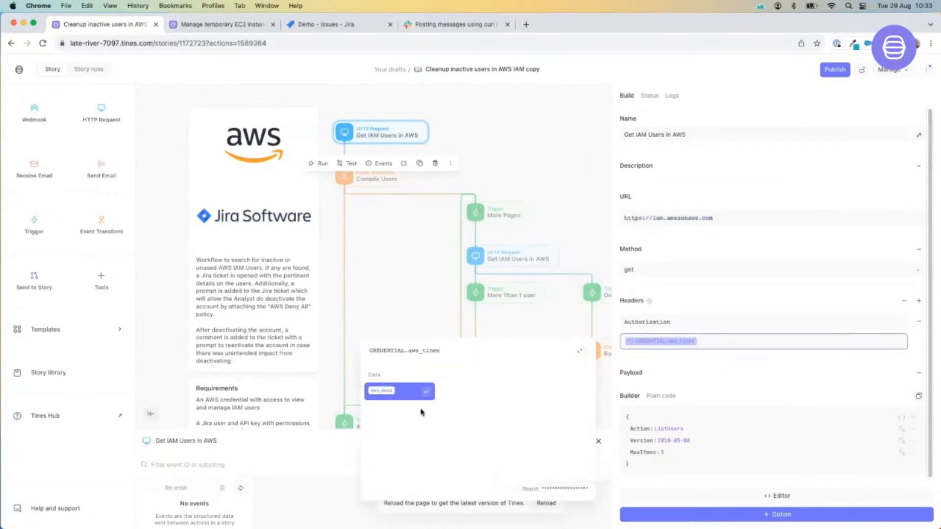
{"action": "left_click_drag", "start_coordinate": [543, 488], "coordinate": [586, 487]}
{"action": "left_click", "coordinate": [734, 365]}
{"action": "scroll", "coordinate": [754, 360], "scroll_direction": "down", "scroll_amount": 1}
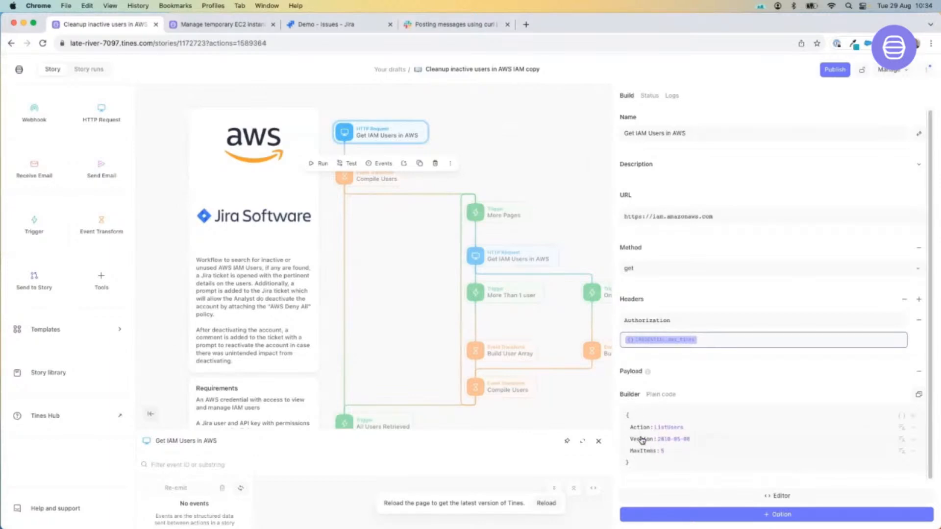
{"action": "left_click", "coordinate": [420, 259]}
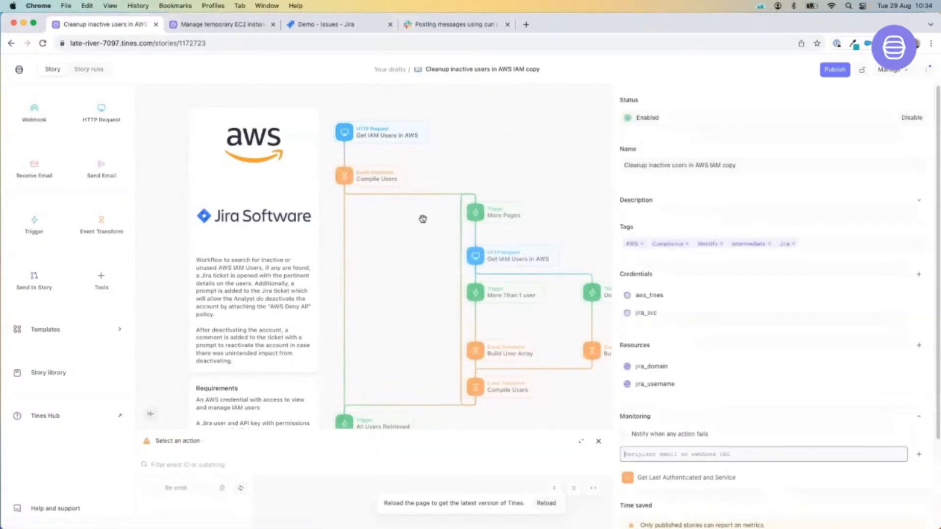
Check the available modes of the first Compile Users event transform without changing its mode
{"action": "left_click", "coordinate": [384, 175]}
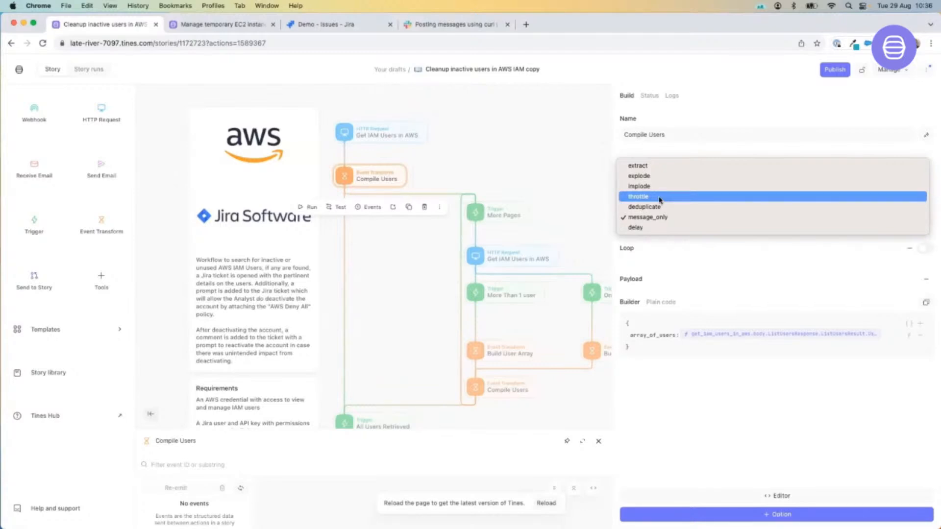
{"action": "left_click", "coordinate": [458, 171]}
{"action": "left_click", "coordinate": [422, 251]}
{"action": "left_click_drag", "start_coordinate": [422, 251], "coordinate": [414, 245]}
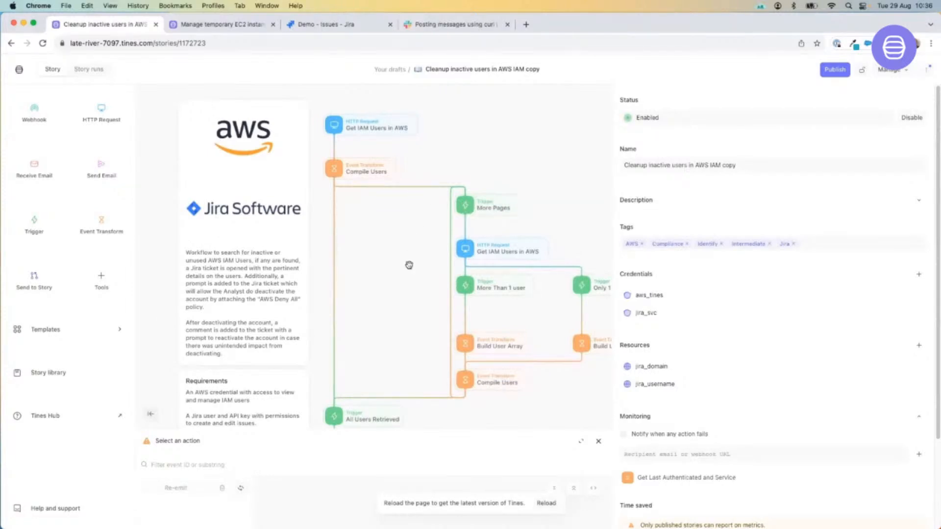
Review the More Pages trigger's rule and the settings of the Get IAM Users in AWS action inside the pagination loop
{"action": "scroll", "coordinate": [410, 258], "scroll_direction": "down", "scroll_amount": 1}
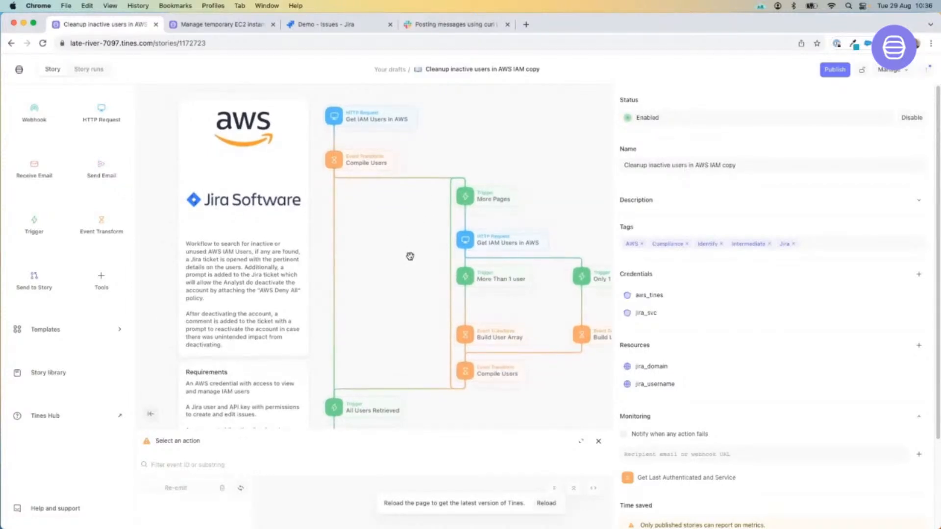
{"action": "scroll", "coordinate": [410, 256], "scroll_direction": "right", "scroll_amount": 2}
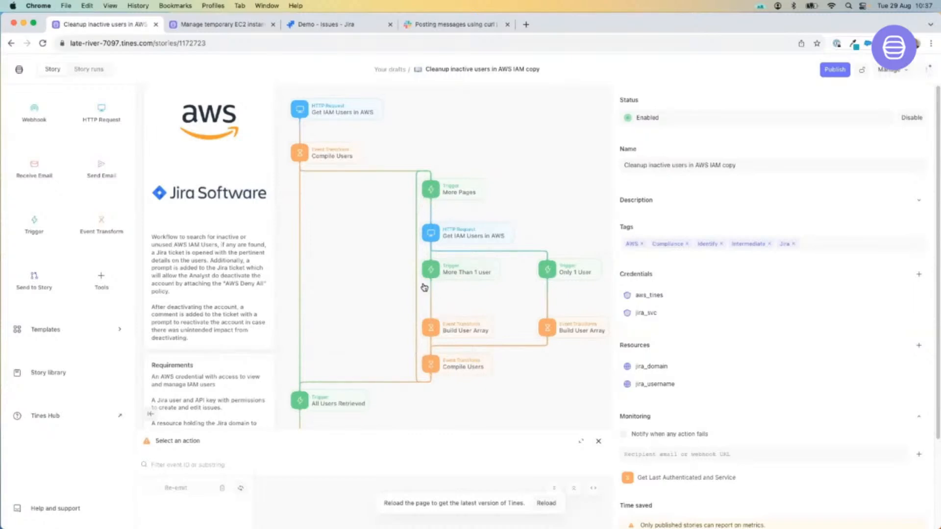
{"action": "left_click", "coordinate": [460, 190]}
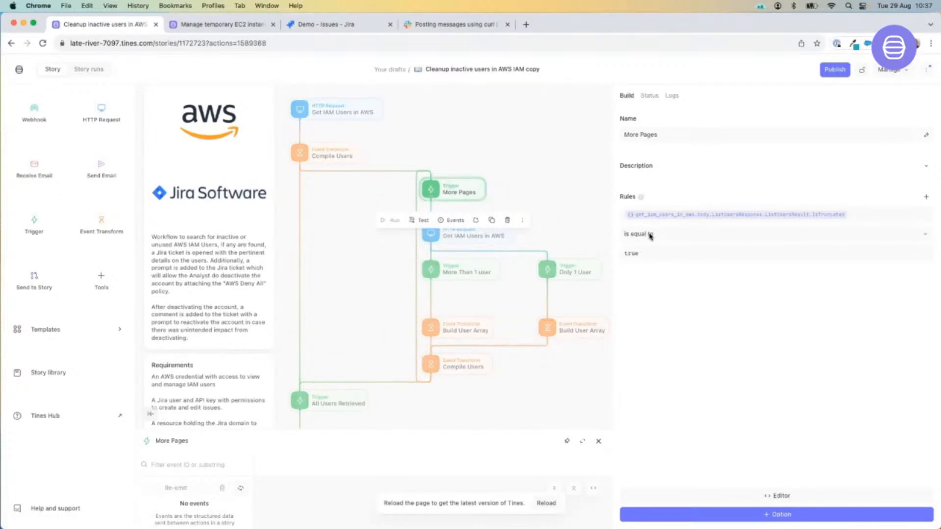
{"action": "left_click", "coordinate": [492, 238]}
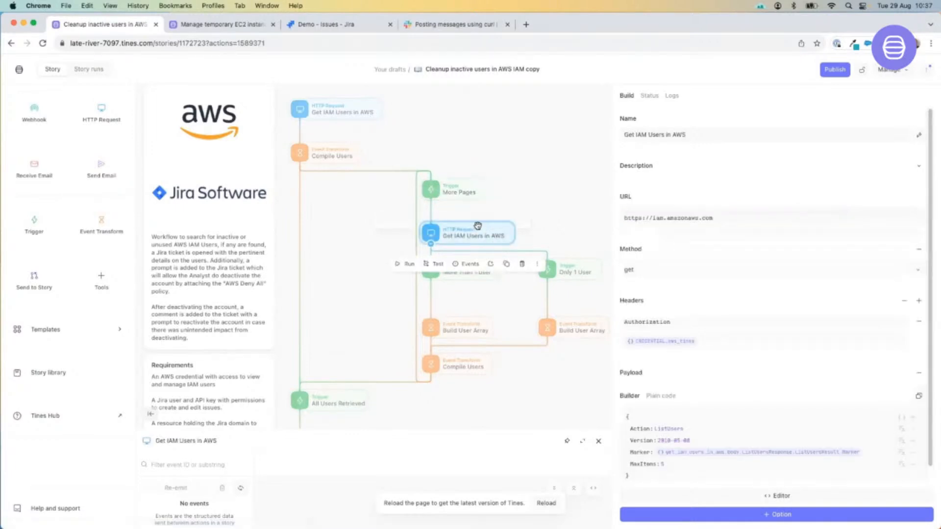
{"action": "left_click", "coordinate": [542, 229]}
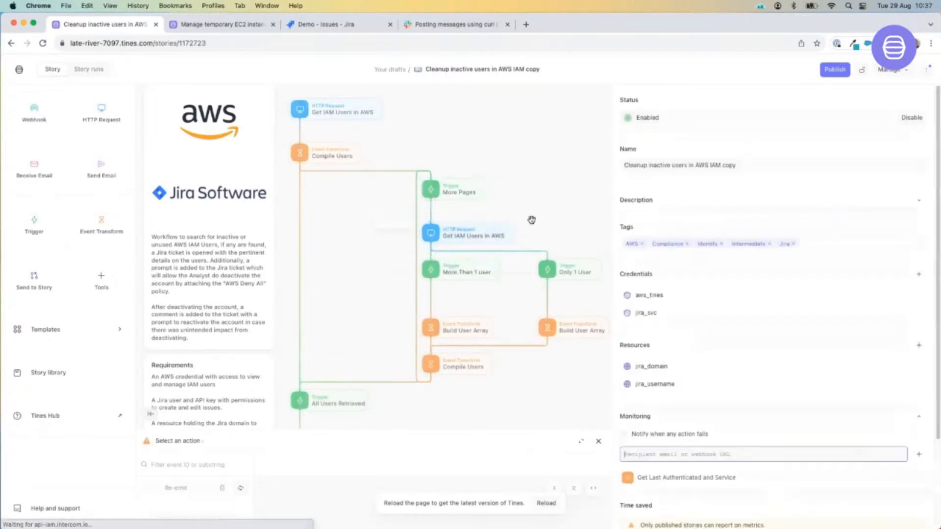
Examine the rule of the More Than 1 user trigger in the pagination loop
{"action": "scroll", "coordinate": [481, 267], "scroll_direction": "down", "scroll_amount": 2}
{"action": "scroll", "coordinate": [484, 266], "scroll_direction": "down", "scroll_amount": 2}
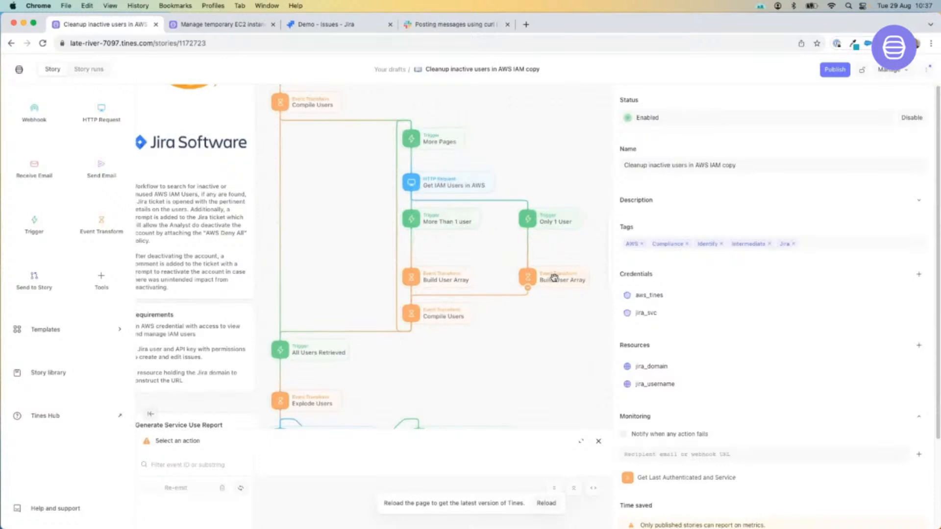
{"action": "left_click", "coordinate": [449, 221]}
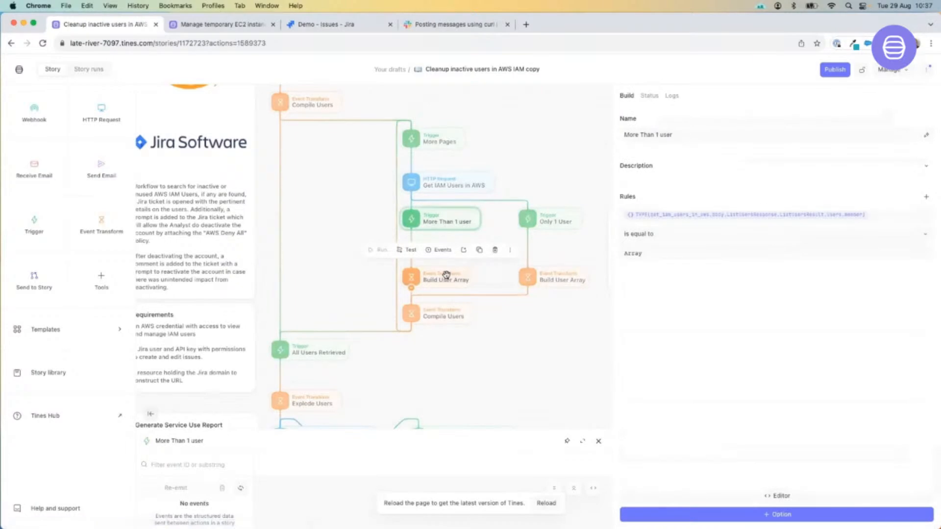
Compare the array_of_users payloads of the first Compile Users transform and the one ending the pagination loop
{"action": "left_click", "coordinate": [445, 318]}
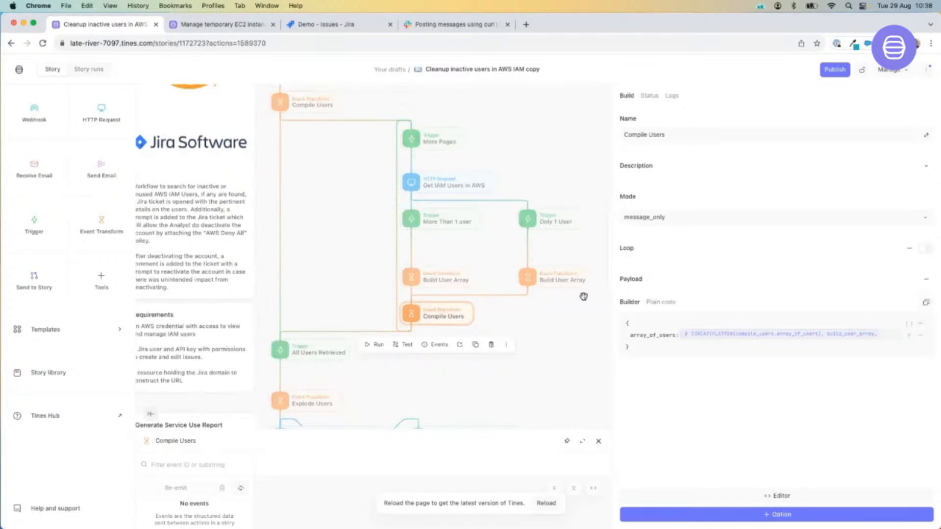
{"action": "left_click", "coordinate": [327, 106]}
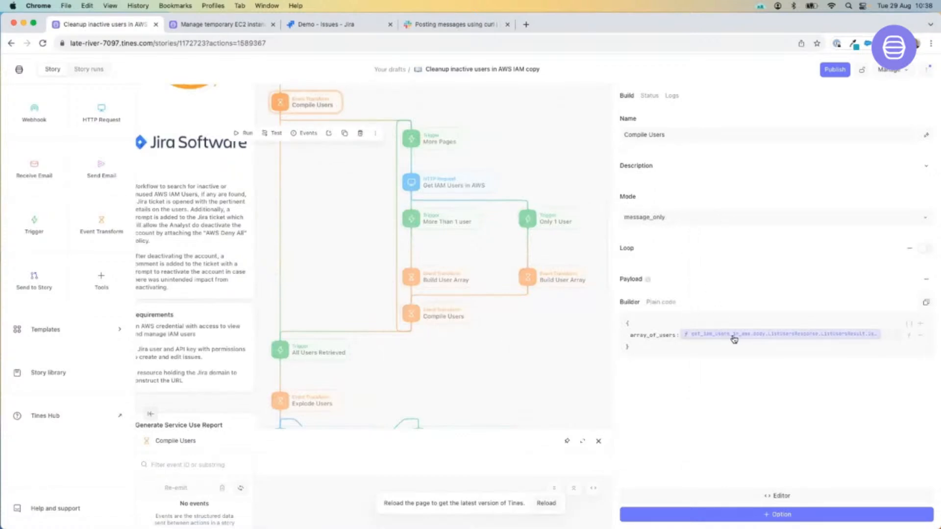
{"action": "left_click", "coordinate": [449, 316]}
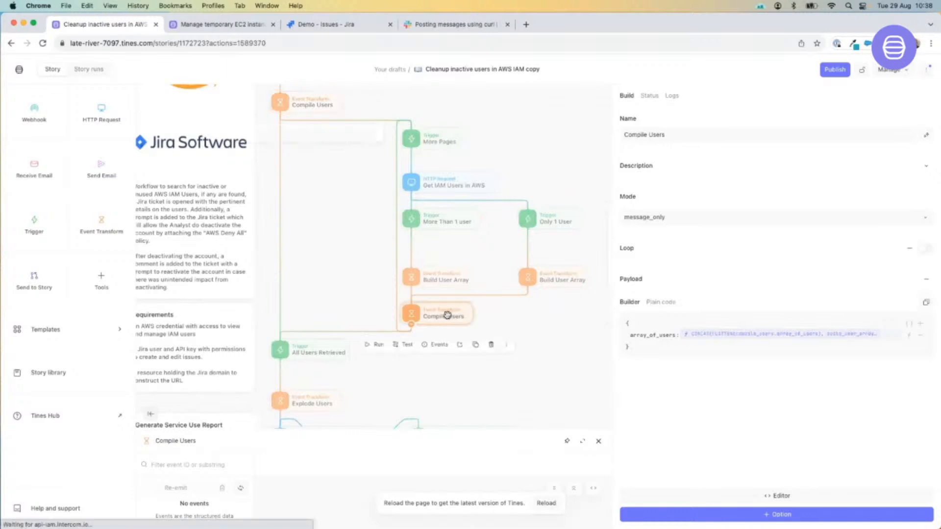
Examine the array_of_users formula in the pagination loop's Compile Users transform and browse the available functions, including CAPITALIZE and COMPACT
{"action": "left_click", "coordinate": [728, 337]}
{"action": "double_click", "coordinate": [375, 361]}
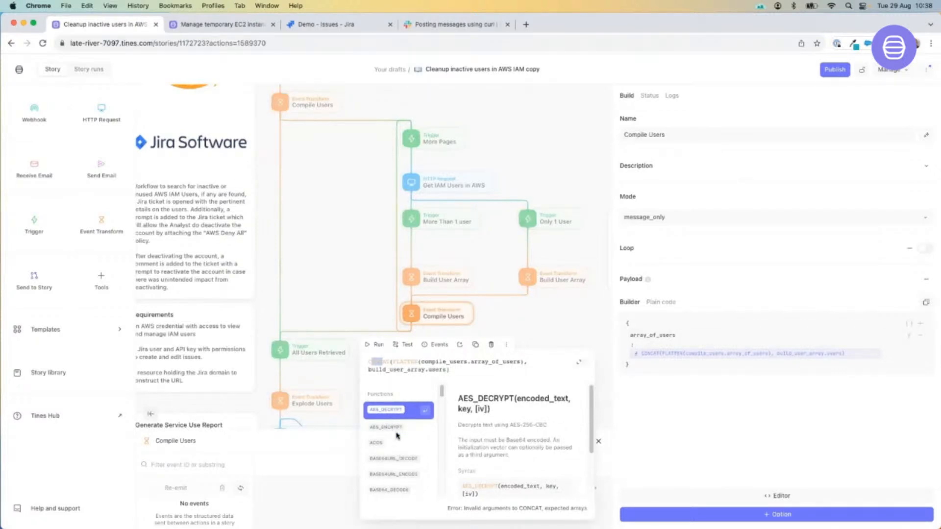
{"action": "scroll", "coordinate": [397, 435], "scroll_direction": "down", "scroll_amount": 2}
{"action": "scroll", "coordinate": [397, 435], "scroll_direction": "down", "scroll_amount": 2}
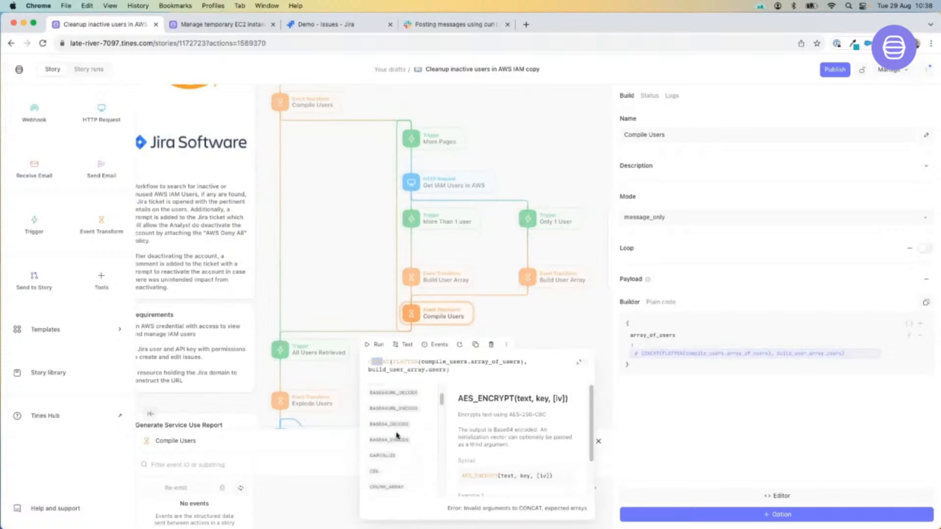
{"action": "scroll", "coordinate": [411, 416], "scroll_direction": "down", "scroll_amount": 4}
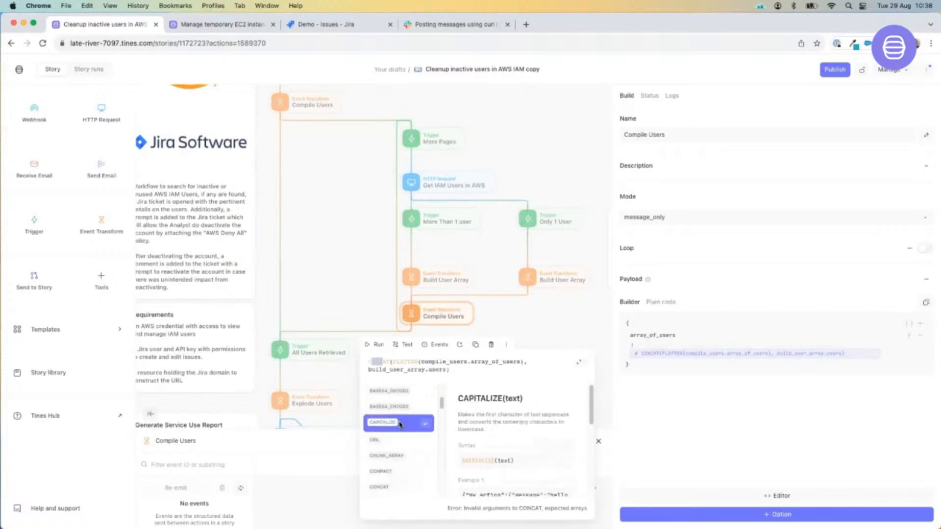
{"action": "scroll", "coordinate": [389, 439], "scroll_direction": "down", "scroll_amount": 1}
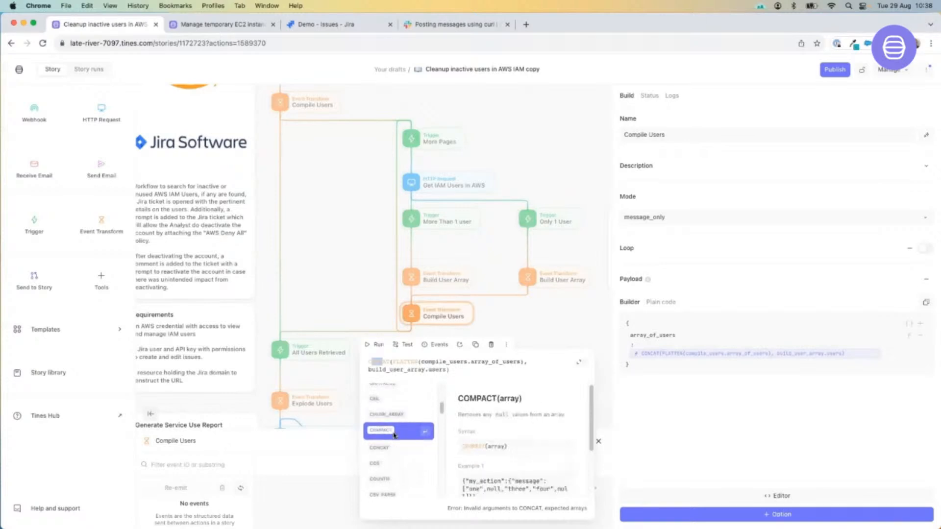
{"action": "scroll", "coordinate": [392, 443], "scroll_direction": "down", "scroll_amount": 3}
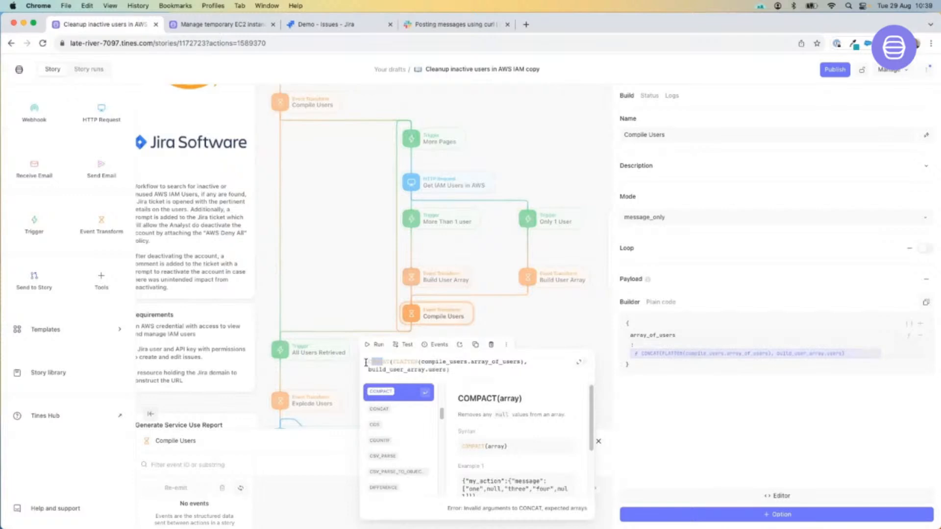
{"action": "left_click", "coordinate": [340, 367]}
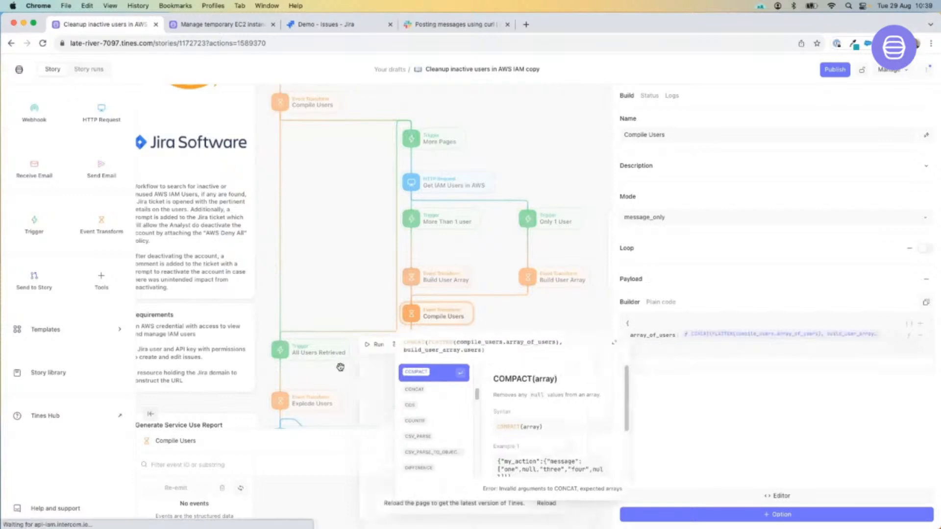
Review the rule of the All Users Retrieved trigger that follows the pagination loop
{"action": "left_click", "coordinate": [308, 351]}
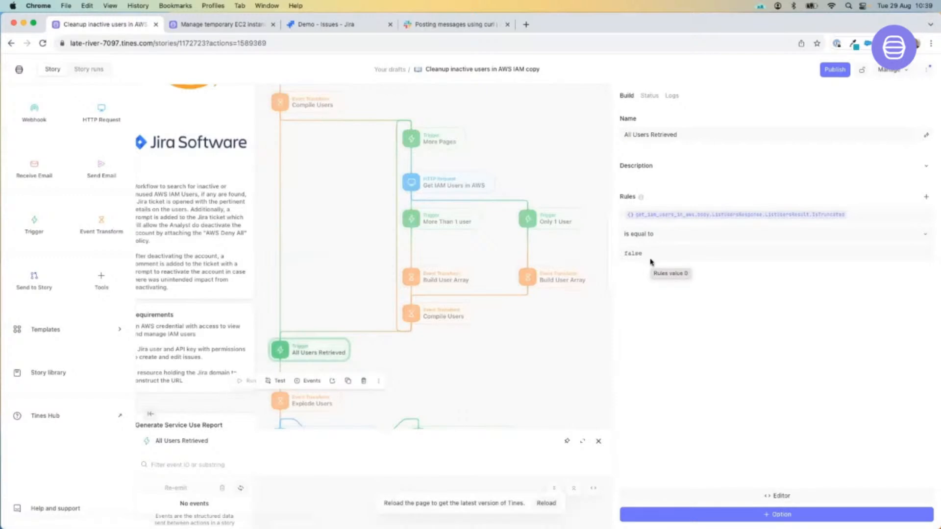
{"action": "left_click", "coordinate": [430, 359]}
{"action": "left_click_drag", "start_coordinate": [431, 359], "coordinate": [443, 296]}
{"action": "scroll", "coordinate": [437, 282], "scroll_direction": "down", "scroll_amount": 1}
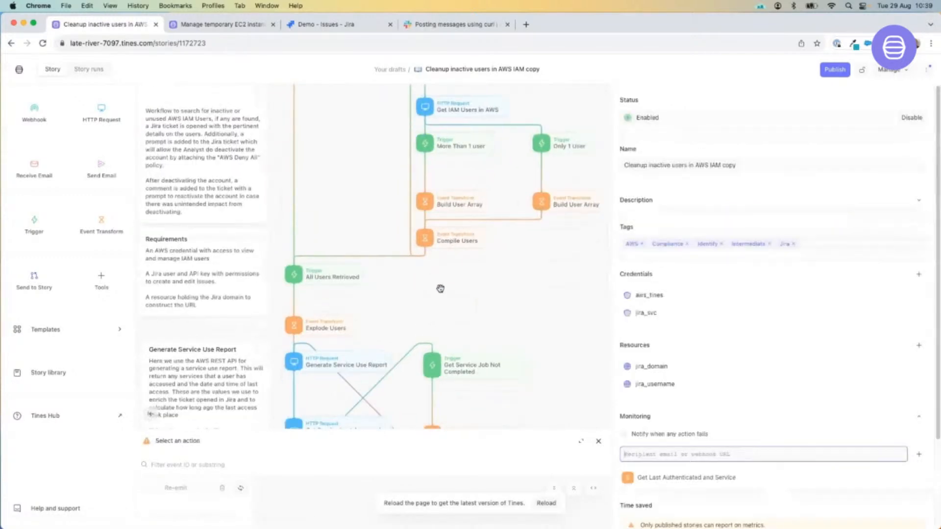
{"action": "left_click_drag", "start_coordinate": [554, 378], "coordinate": [557, 331]}
{"action": "scroll", "coordinate": [558, 330], "scroll_direction": "down", "scroll_amount": 2}
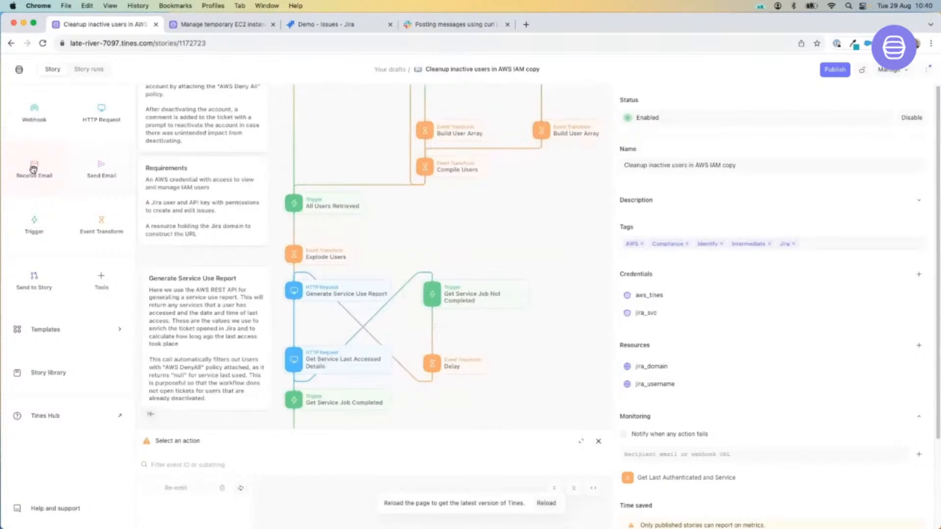
Add a temporary Receive Email action to the story to inspect its generated email address, and delete it
{"action": "left_click_drag", "start_coordinate": [34, 169], "coordinate": [505, 219]}
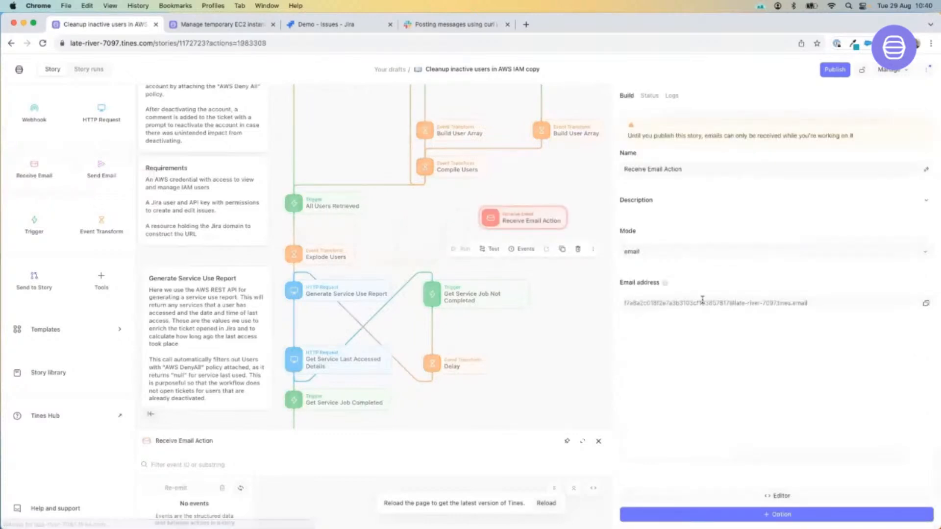
{"action": "left_click_drag", "start_coordinate": [637, 302], "coordinate": [814, 301]}
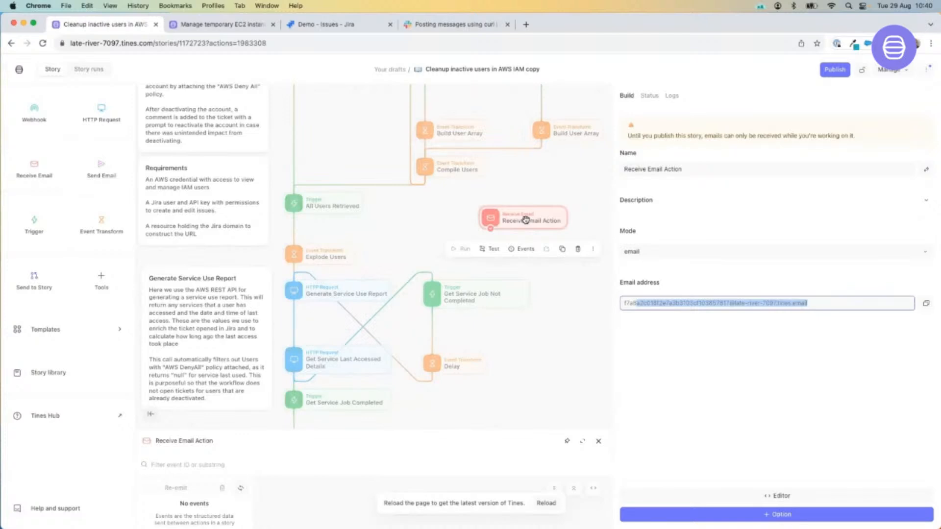
{"action": "left_click", "coordinate": [578, 249]}
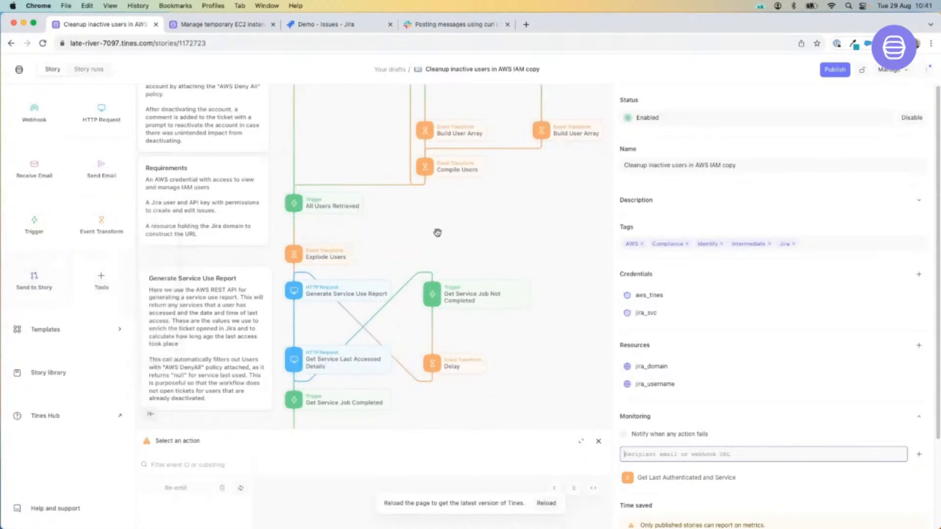
Review the Explode Users transform's settings and inspect the formula in its Path without changing it
{"action": "left_click", "coordinate": [466, 224]}
{"action": "left_click_drag", "start_coordinate": [505, 232], "coordinate": [516, 181]}
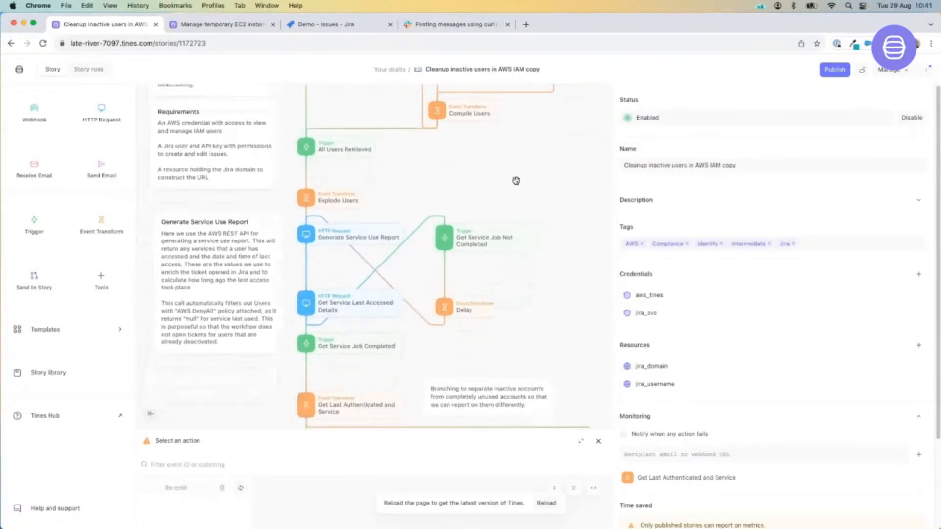
{"action": "left_click", "coordinate": [342, 197]}
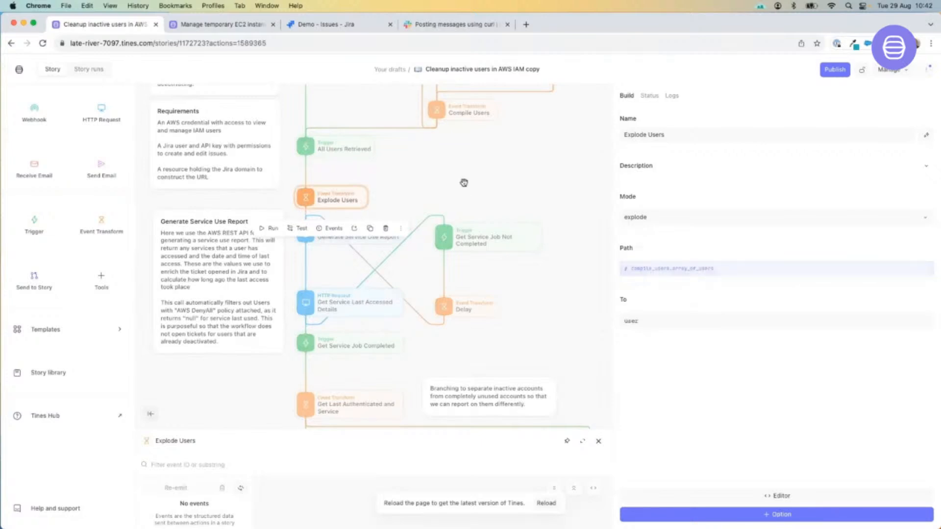
{"action": "scroll", "coordinate": [463, 179], "scroll_direction": "up", "scroll_amount": 3}
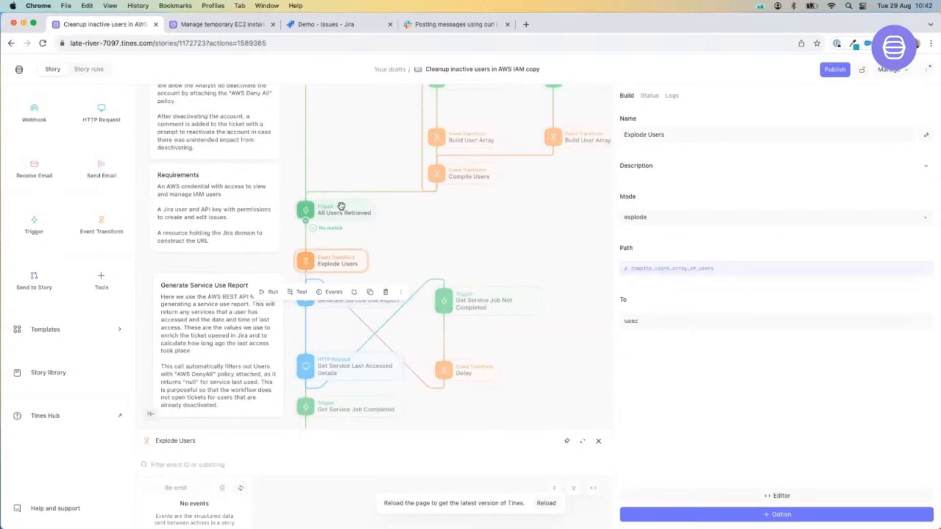
{"action": "scroll", "coordinate": [342, 206], "scroll_direction": "down", "scroll_amount": 1}
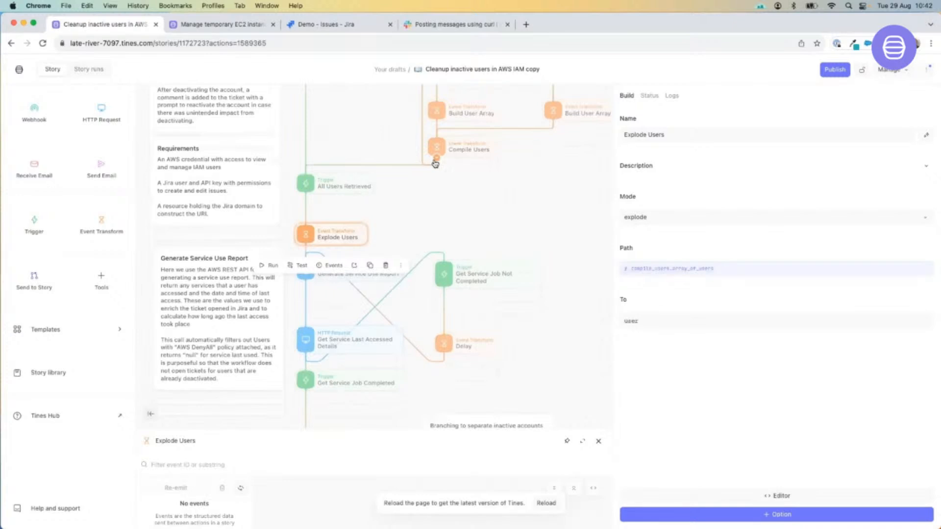
{"action": "left_click", "coordinate": [662, 273]}
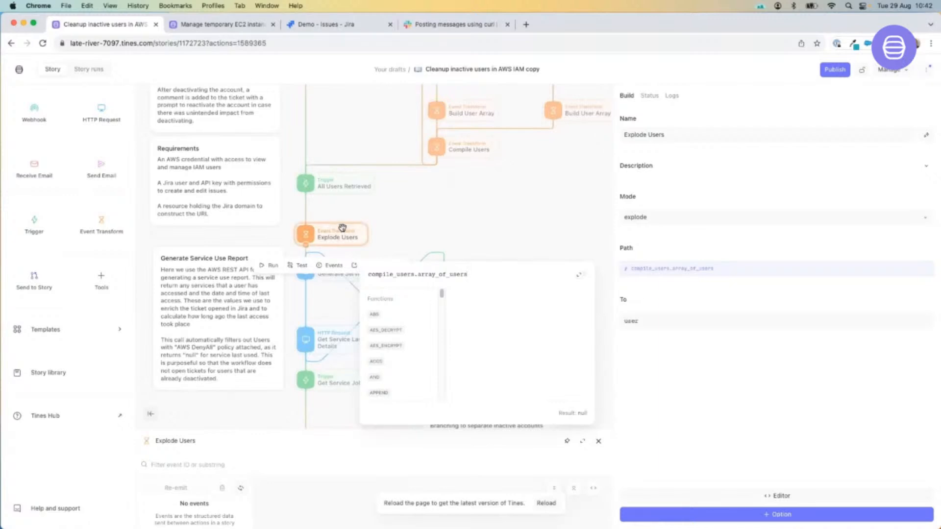
{"action": "left_click", "coordinate": [434, 211]}
Review the request settings and payload of the Generate Service Use Report action
{"action": "scroll", "coordinate": [494, 223], "scroll_direction": "down", "scroll_amount": 2}
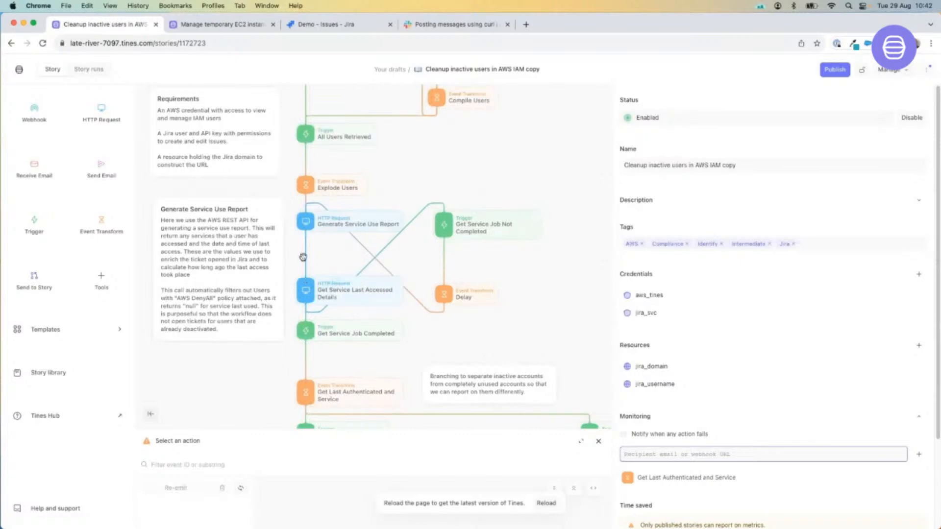
{"action": "left_click", "coordinate": [327, 226]}
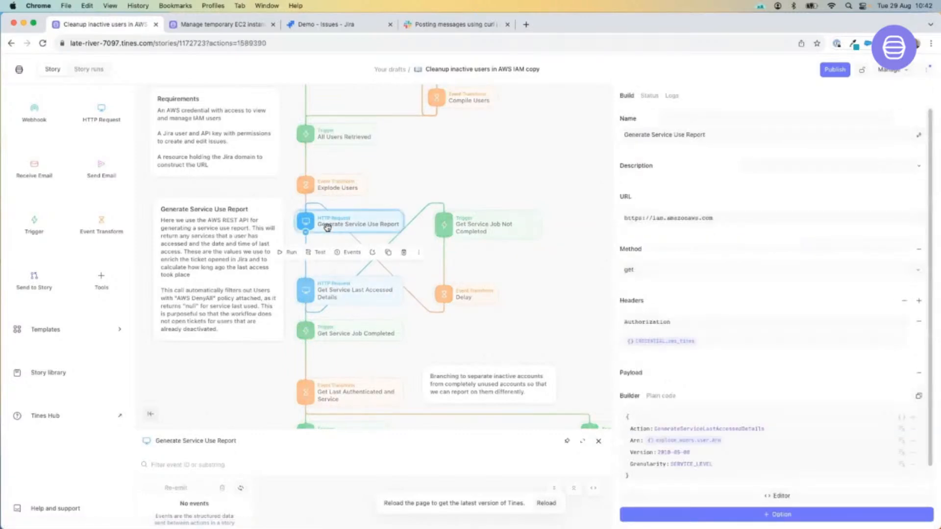
{"action": "scroll", "coordinate": [327, 227], "scroll_direction": "down", "scroll_amount": 2}
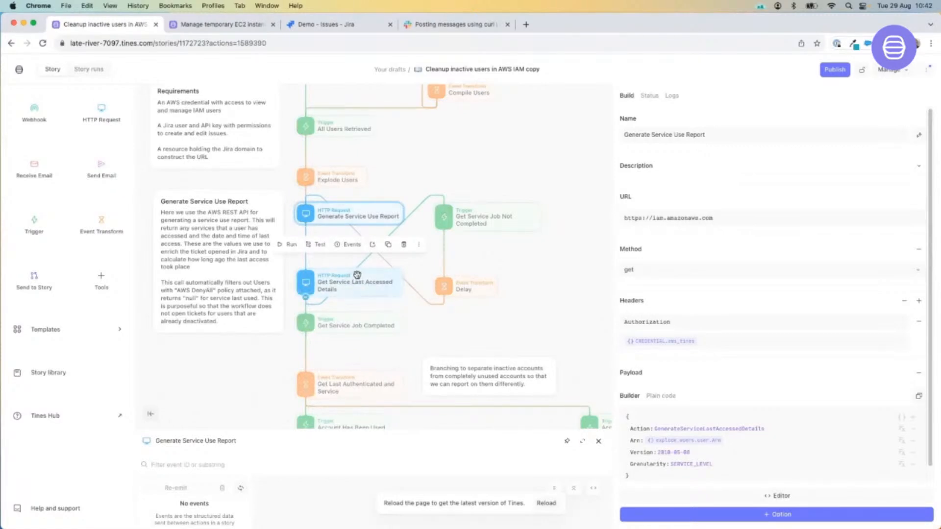
{"action": "left_click", "coordinate": [374, 229]}
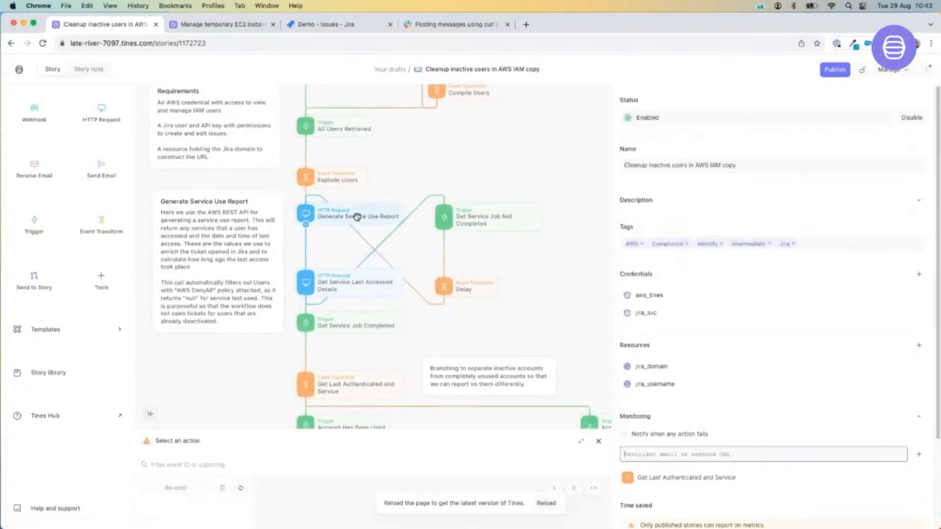
Examine the service report retry loop through its Delay transform, Get Service Job Not Completed trigger and Get Service Last Accessed Details request
{"action": "left_click", "coordinate": [455, 290]}
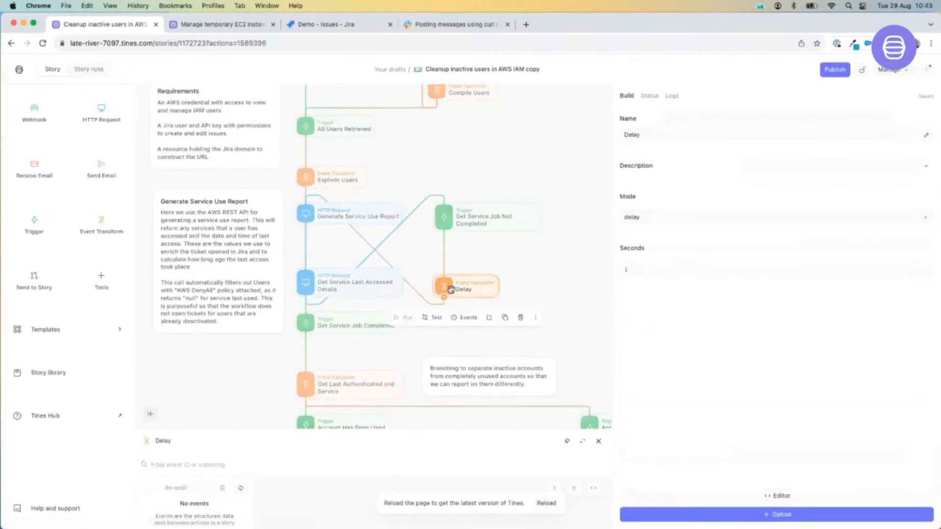
{"action": "left_click", "coordinate": [482, 222]}
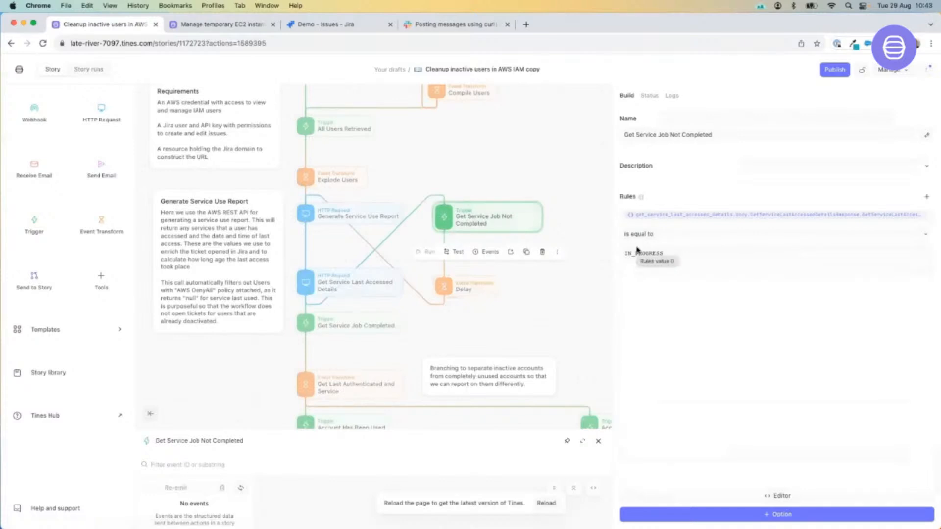
{"action": "left_click", "coordinate": [332, 278]}
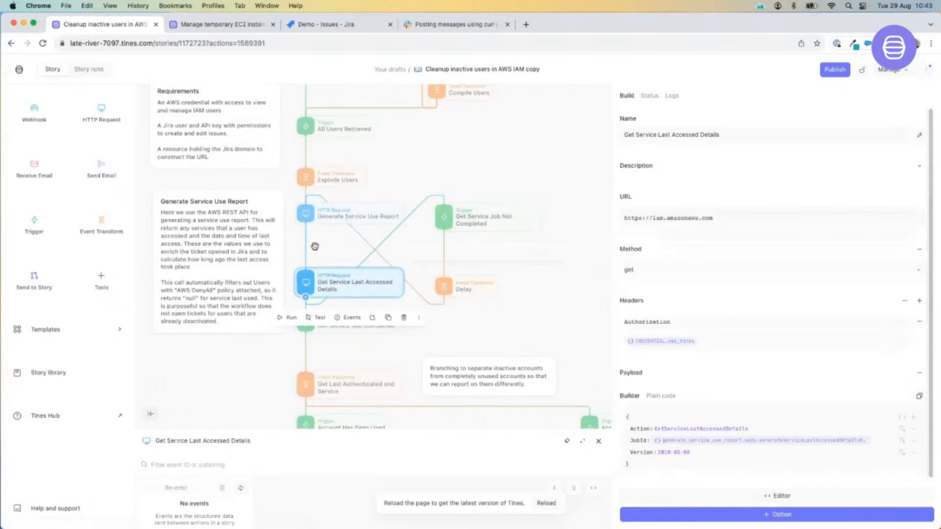
{"action": "left_click", "coordinate": [375, 339]}
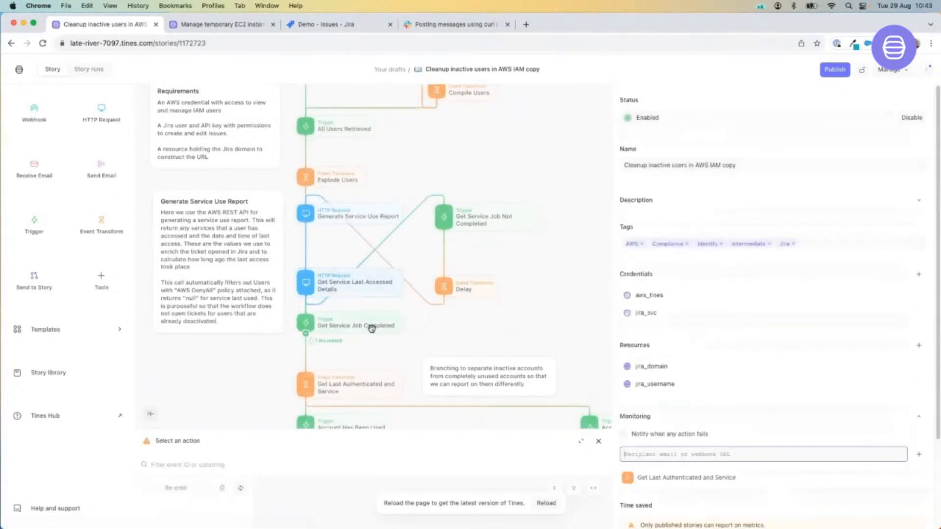
Examine the branches for used and never-used accounts and the action-based loop that finds the most recent login
{"action": "scroll", "coordinate": [372, 328], "scroll_direction": "down", "scroll_amount": 3}
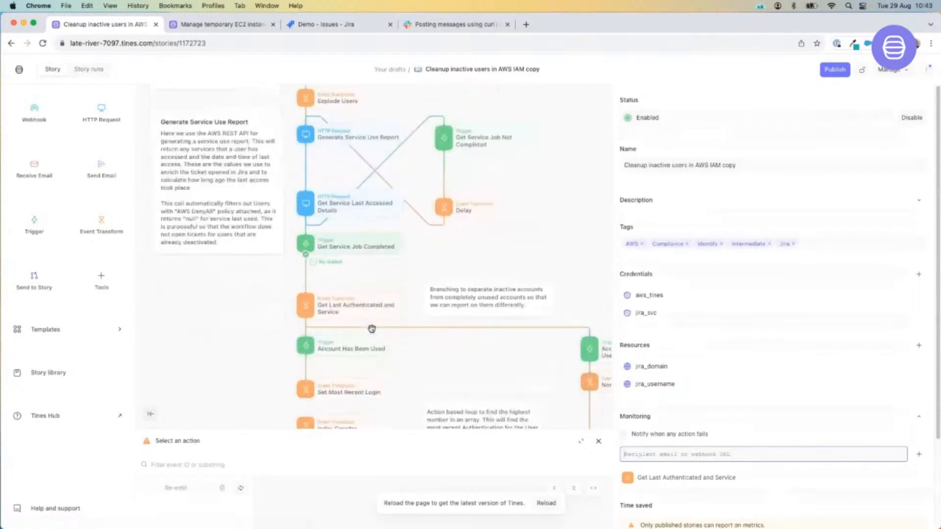
{"action": "scroll", "coordinate": [470, 362], "scroll_direction": "down", "scroll_amount": 4}
{"action": "scroll", "coordinate": [471, 361], "scroll_direction": "right", "scroll_amount": 3}
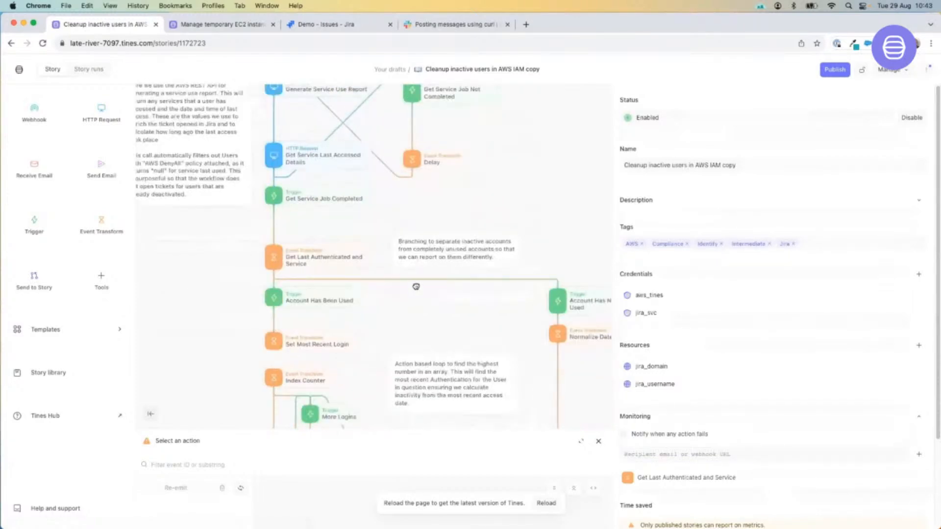
{"action": "scroll", "coordinate": [370, 275], "scroll_direction": "down", "scroll_amount": 2}
{"action": "scroll", "coordinate": [369, 275], "scroll_direction": "right", "scroll_amount": 2}
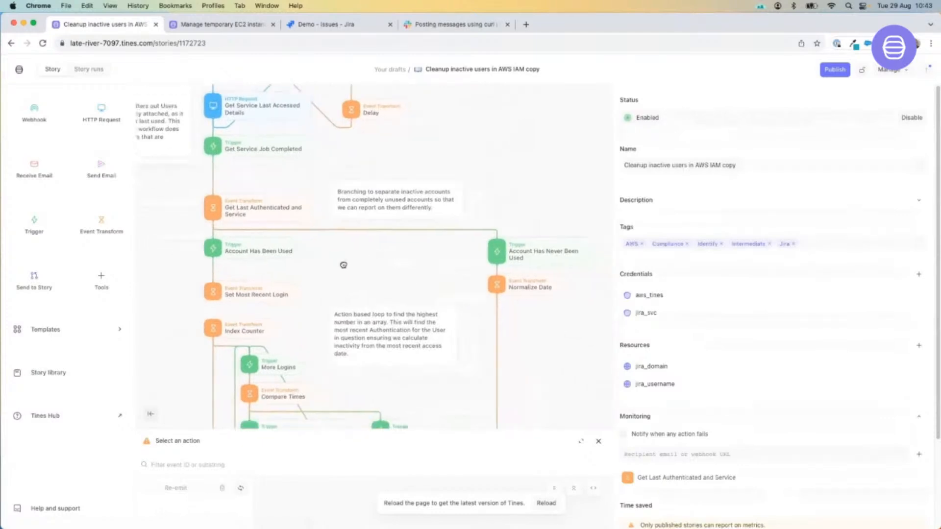
{"action": "scroll", "coordinate": [329, 233], "scroll_direction": "down", "scroll_amount": 1}
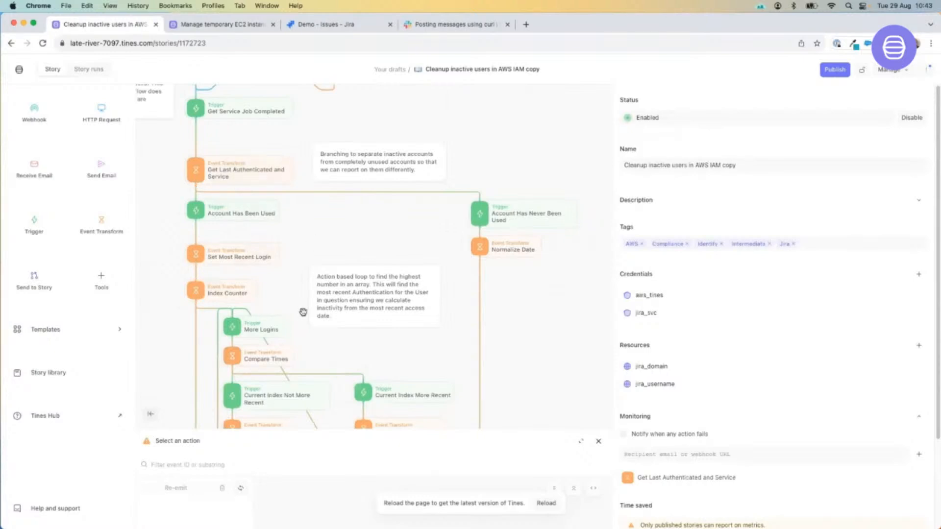
{"action": "scroll", "coordinate": [346, 340], "scroll_direction": "down", "scroll_amount": 5}
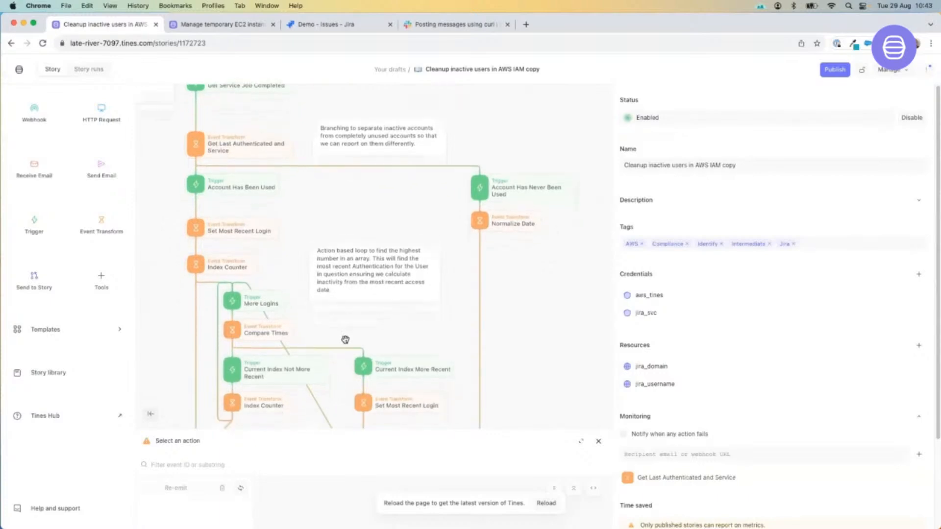
{"action": "scroll", "coordinate": [345, 340], "scroll_direction": "down", "scroll_amount": 3}
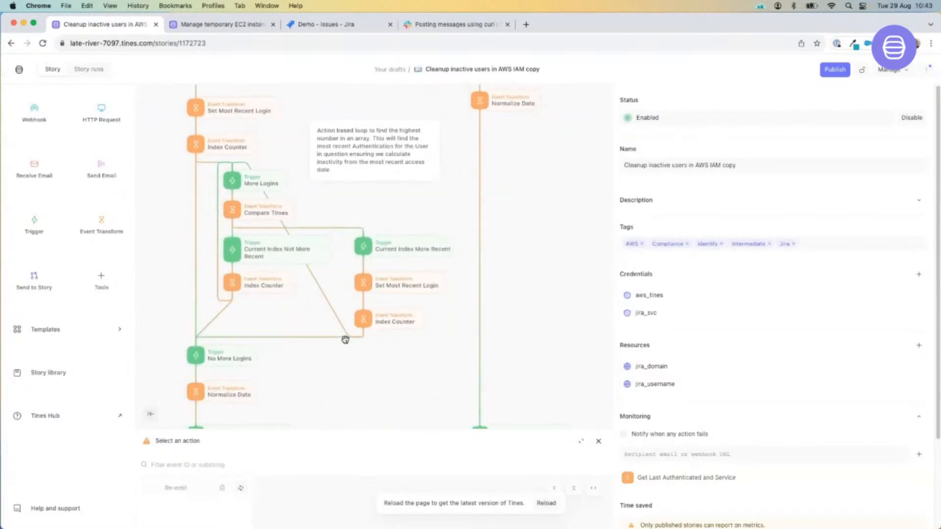
Review the payload of the first Index Counter transform, just before the More Logins loop
{"action": "scroll", "coordinate": [309, 328], "scroll_direction": "up", "scroll_amount": 2}
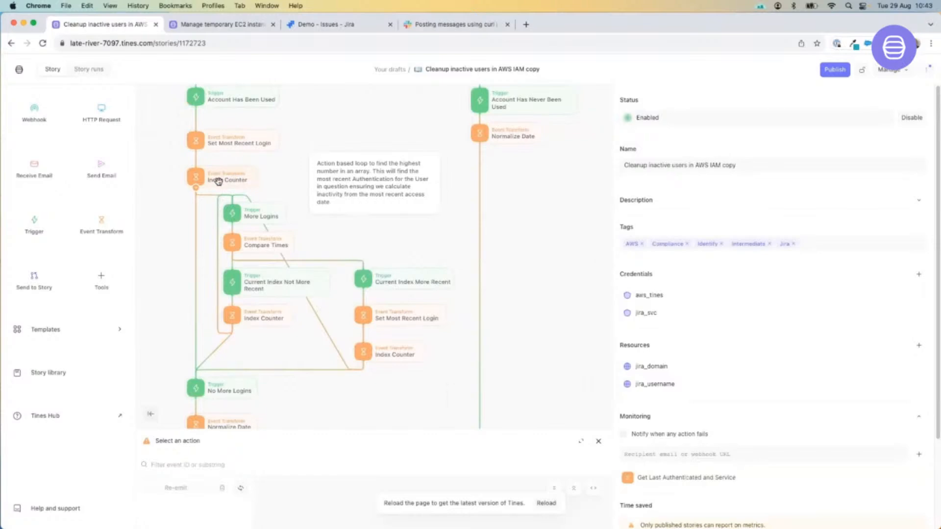
{"action": "left_click", "coordinate": [229, 180]}
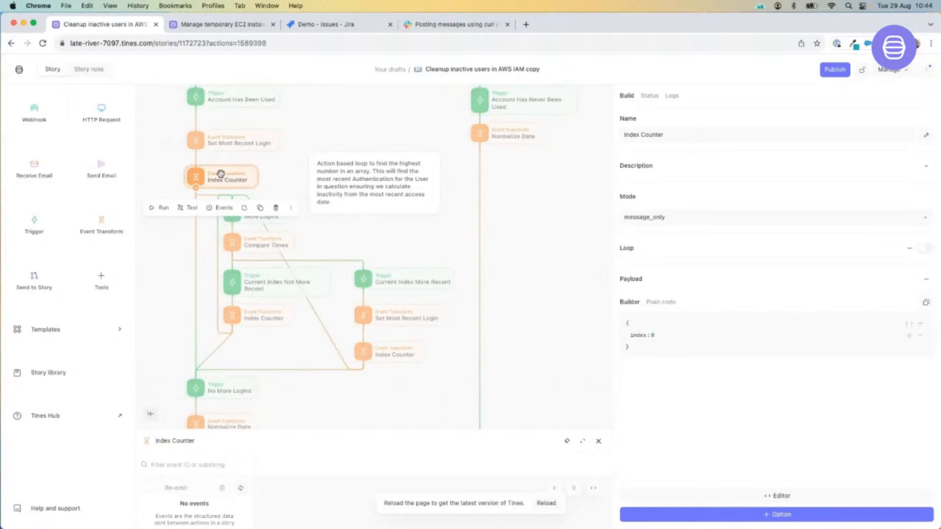
{"action": "left_click", "coordinate": [274, 339]}
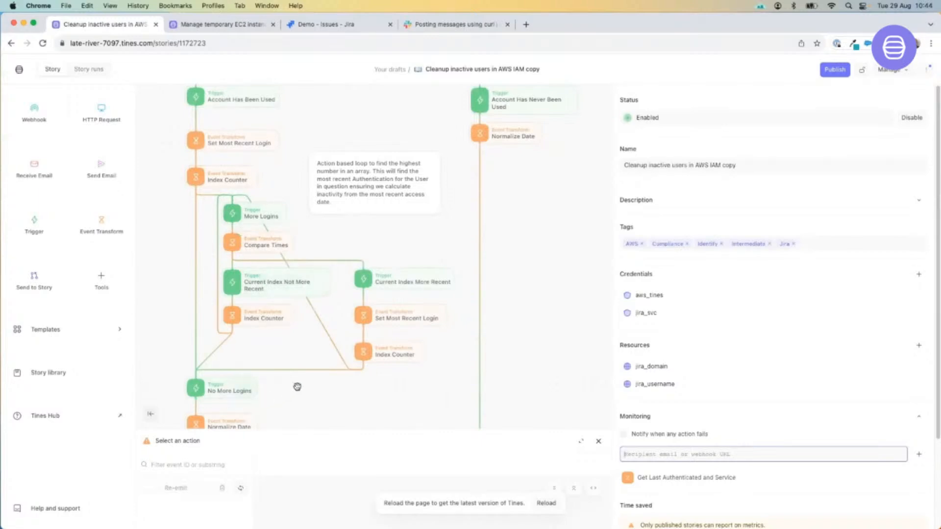
{"action": "scroll", "coordinate": [297, 387], "scroll_direction": "down", "scroll_amount": 2}
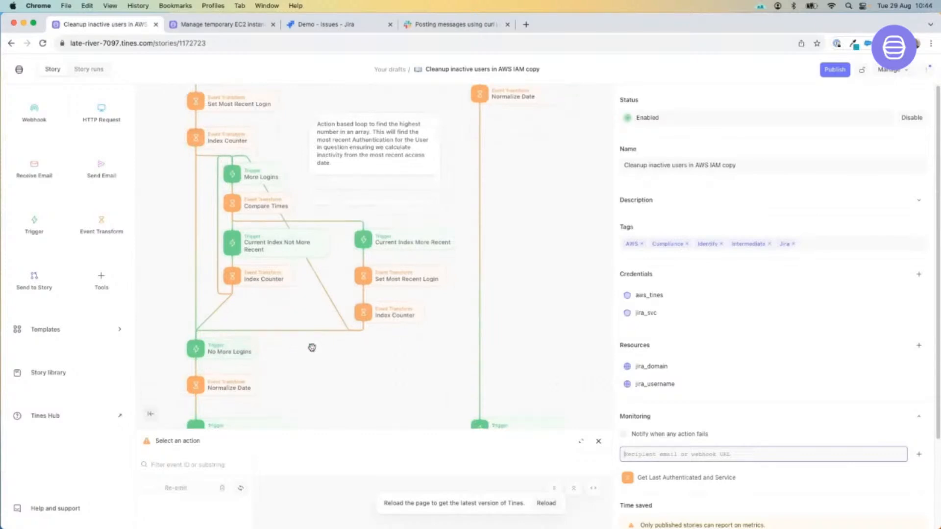
Examine the 30 Days Since Last Account use trigger, checking its date-difference formula and the threshold it is compared with
{"action": "scroll", "coordinate": [311, 347], "scroll_direction": "down", "scroll_amount": 3}
{"action": "scroll", "coordinate": [331, 311], "scroll_direction": "down", "scroll_amount": 2}
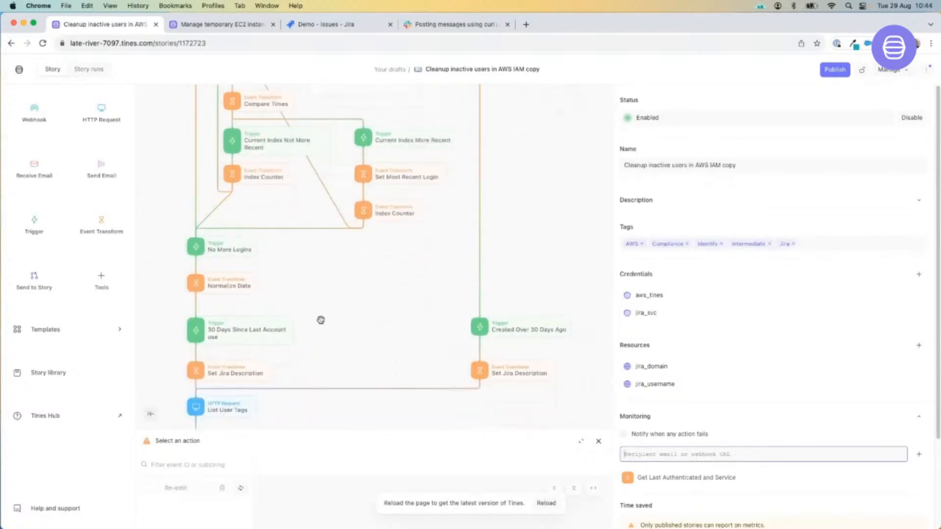
{"action": "left_click", "coordinate": [253, 331]}
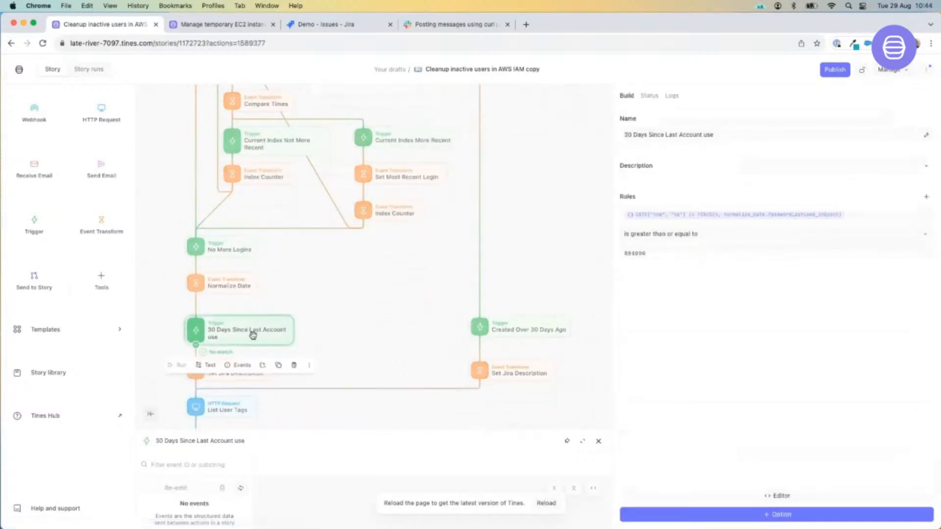
{"action": "left_click", "coordinate": [654, 218]}
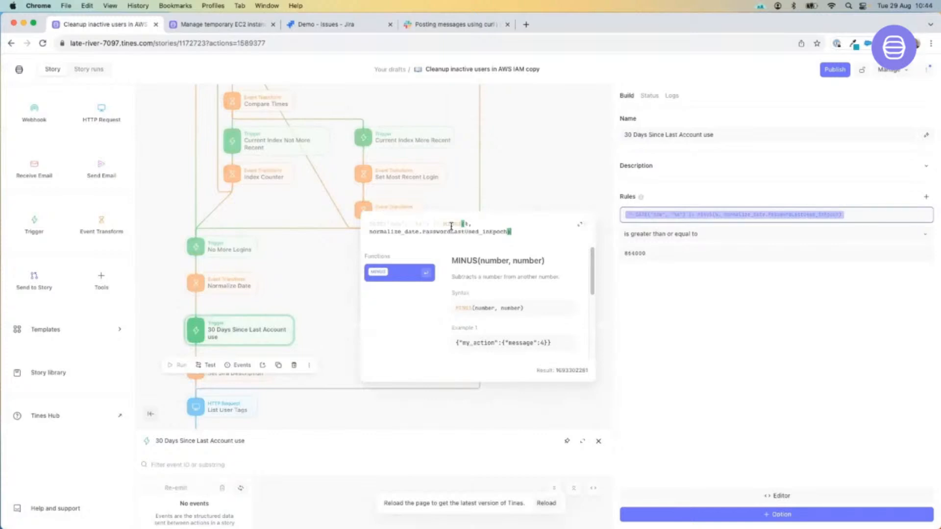
{"action": "left_click", "coordinate": [380, 223]}
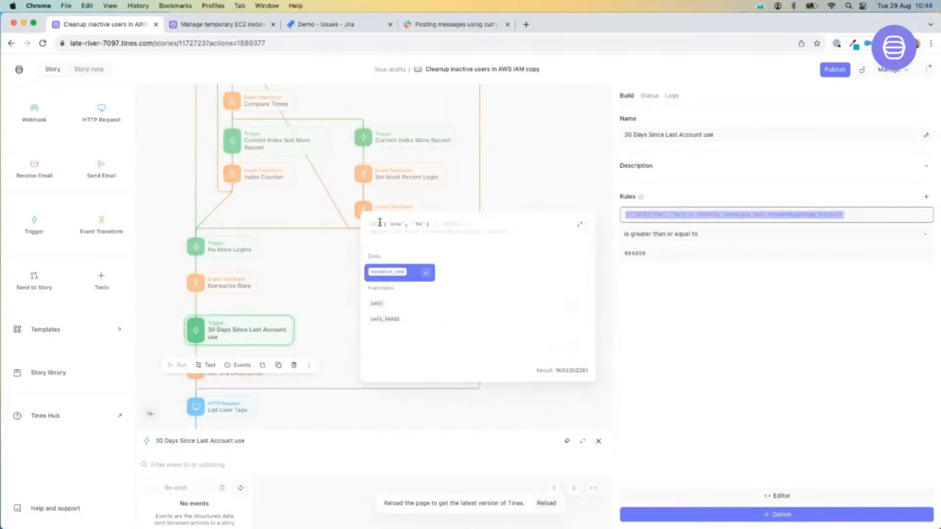
{"action": "left_click_drag", "start_coordinate": [391, 224], "coordinate": [403, 224]}
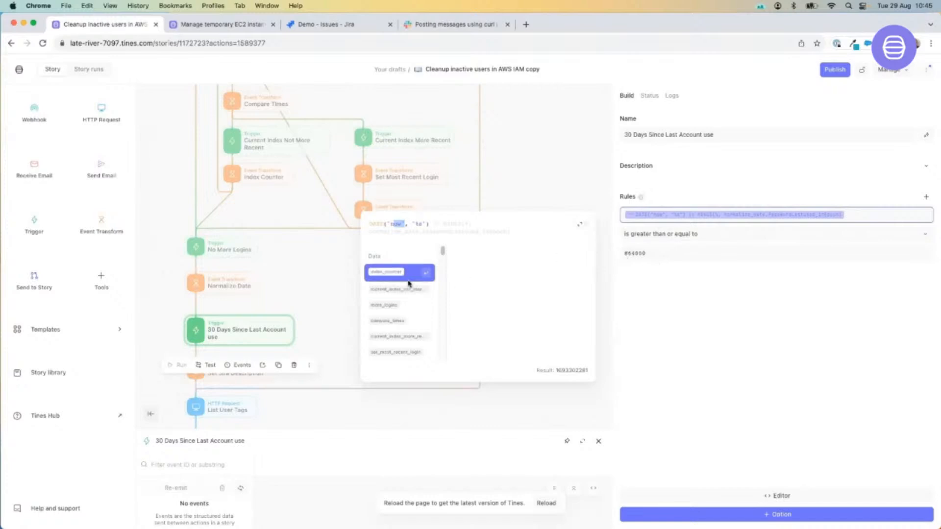
{"action": "left_click", "coordinate": [668, 251]}
{"action": "left_click_drag", "start_coordinate": [657, 253], "coordinate": [621, 253]}
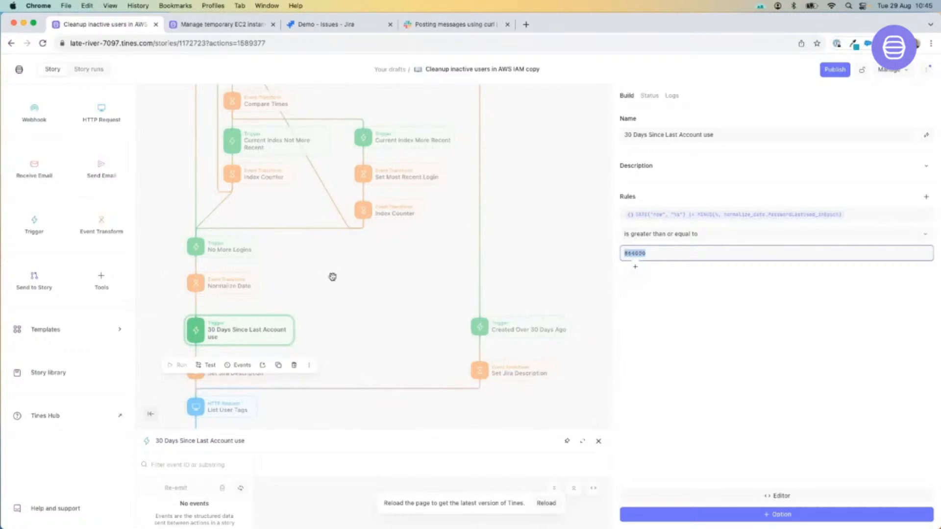
Look over the Jira ticketing part of the story, from the Set Jira Description transforms through Create Issue in Jira to Add Reactivate Comment
{"action": "scroll", "coordinate": [332, 273], "scroll_direction": "down", "scroll_amount": 2}
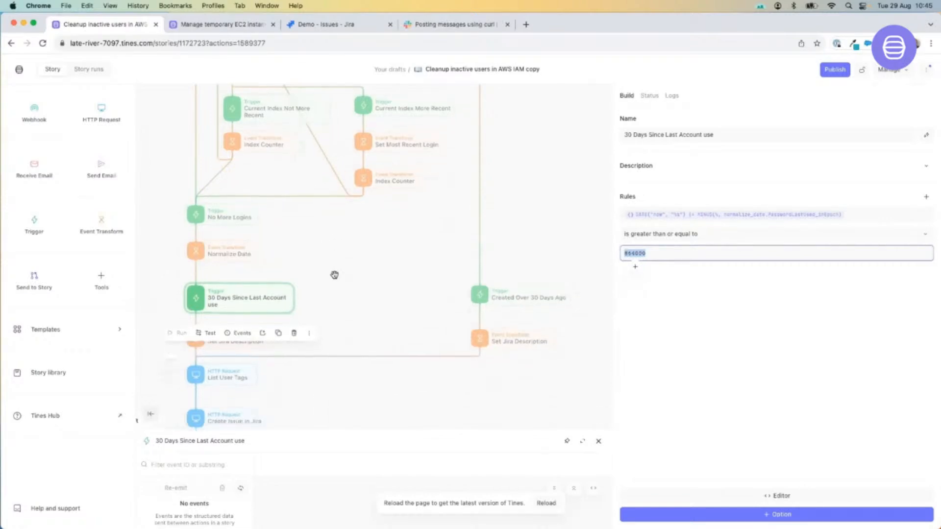
{"action": "scroll", "coordinate": [362, 273], "scroll_direction": "down", "scroll_amount": 4}
{"action": "left_click", "coordinate": [361, 253]}
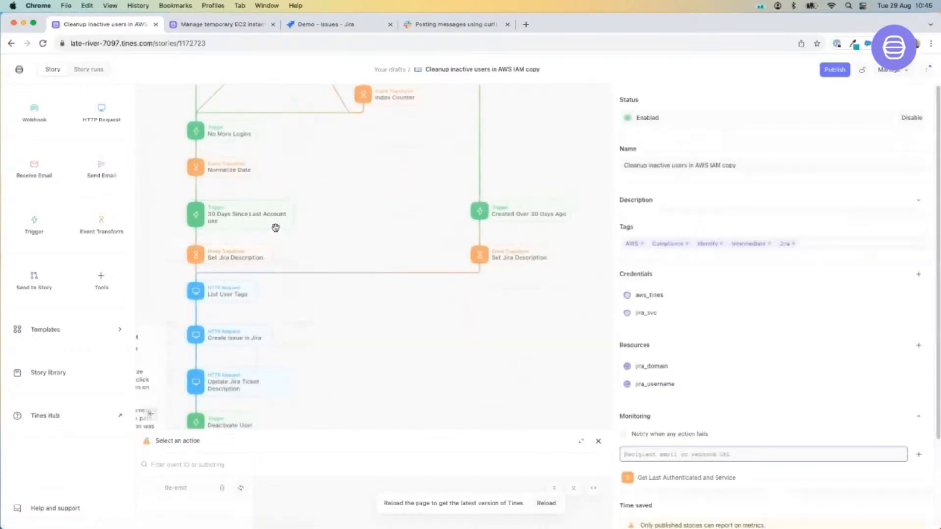
{"action": "scroll", "coordinate": [283, 303], "scroll_direction": "down", "scroll_amount": 2}
{"action": "scroll", "coordinate": [296, 303], "scroll_direction": "down", "scroll_amount": 3}
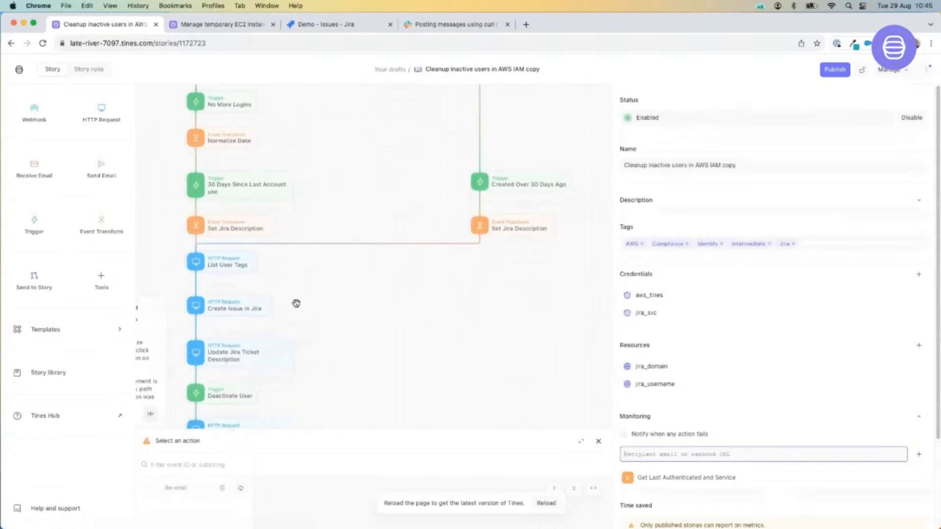
{"action": "left_click", "coordinate": [256, 290]}
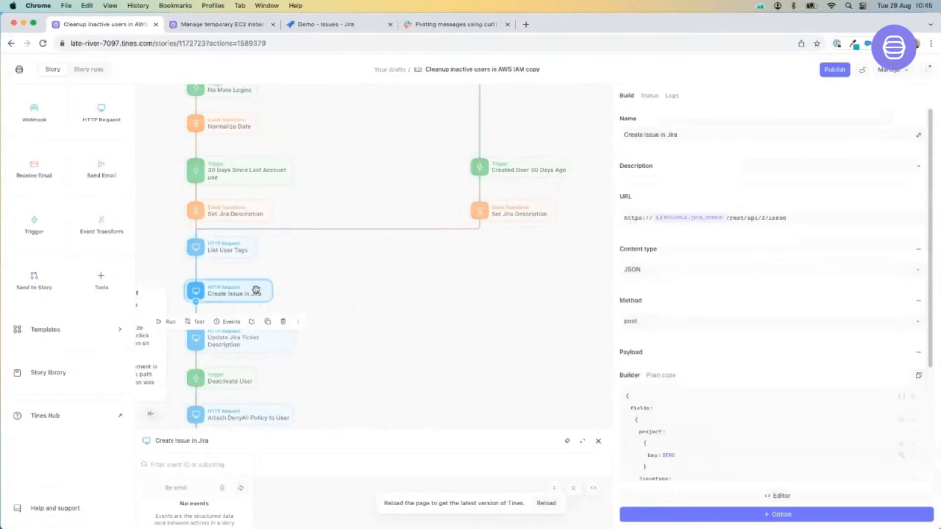
{"action": "scroll", "coordinate": [384, 304], "scroll_direction": "down", "scroll_amount": 1}
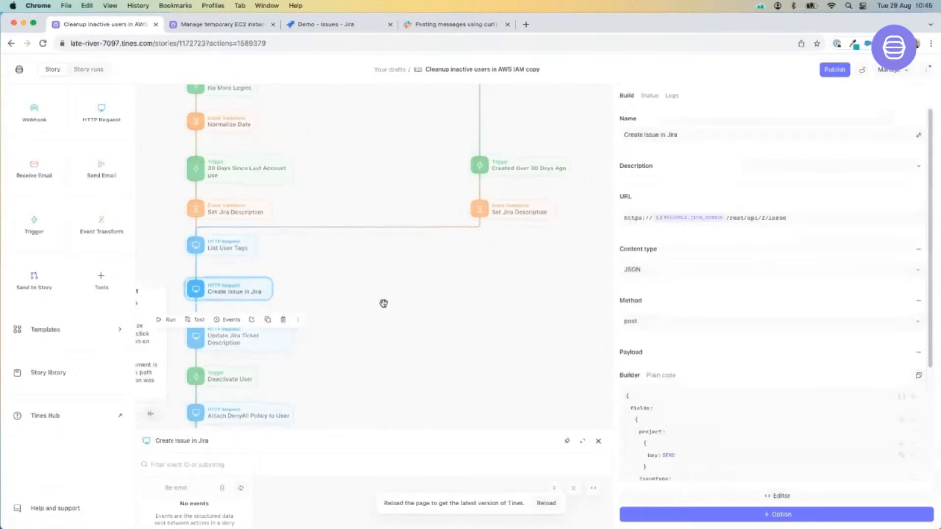
{"action": "scroll", "coordinate": [384, 303], "scroll_direction": "down", "scroll_amount": 1}
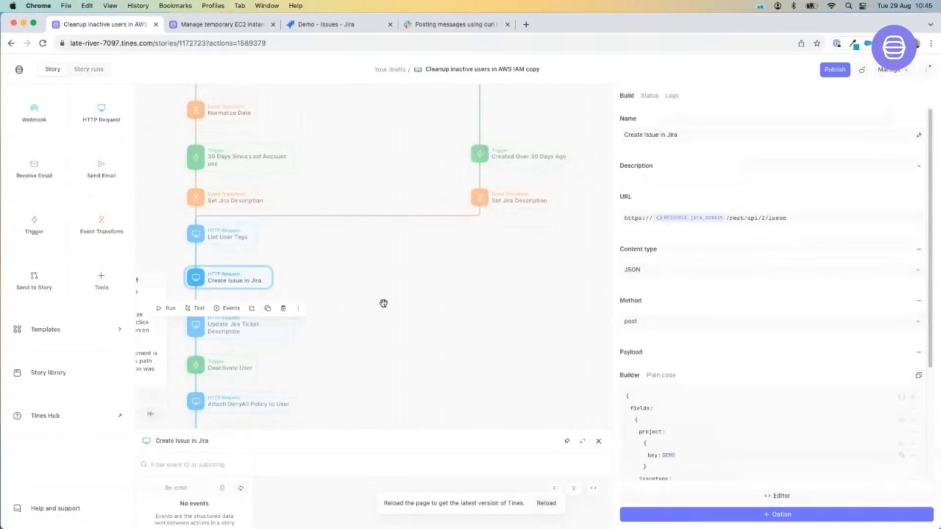
{"action": "scroll", "coordinate": [380, 294], "scroll_direction": "down", "scroll_amount": 1}
{"action": "left_click", "coordinate": [378, 274]}
{"action": "scroll", "coordinate": [377, 269], "scroll_direction": "down", "scroll_amount": 1}
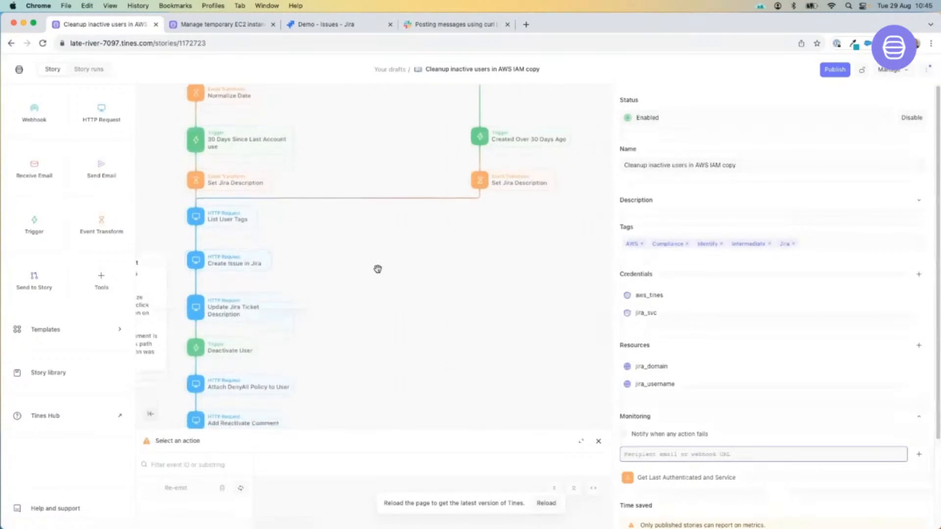
{"action": "scroll", "coordinate": [378, 269], "scroll_direction": "down", "scroll_amount": 1}
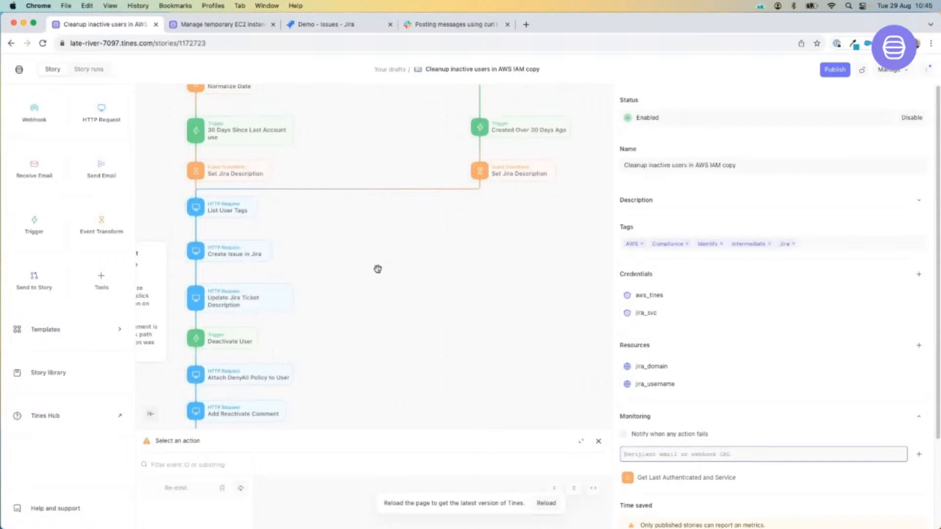
Review the Create Issue in Jira request, including its issue endpoint URL, payload fields, summary and basic auth
{"action": "left_click", "coordinate": [247, 254]}
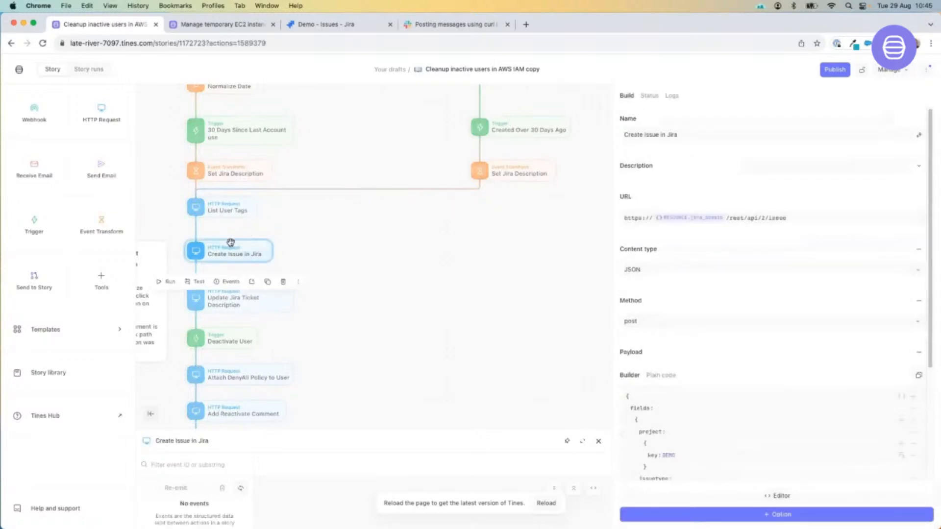
{"action": "scroll", "coordinate": [296, 245], "scroll_direction": "down", "scroll_amount": 3}
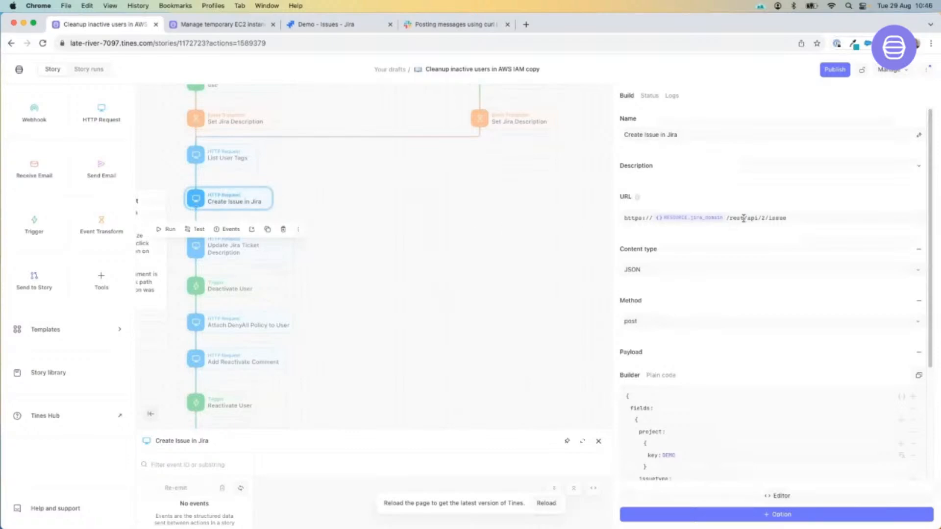
{"action": "left_click_drag", "start_coordinate": [787, 219], "coordinate": [767, 219]}
{"action": "scroll", "coordinate": [733, 322], "scroll_direction": "down", "scroll_amount": 5}
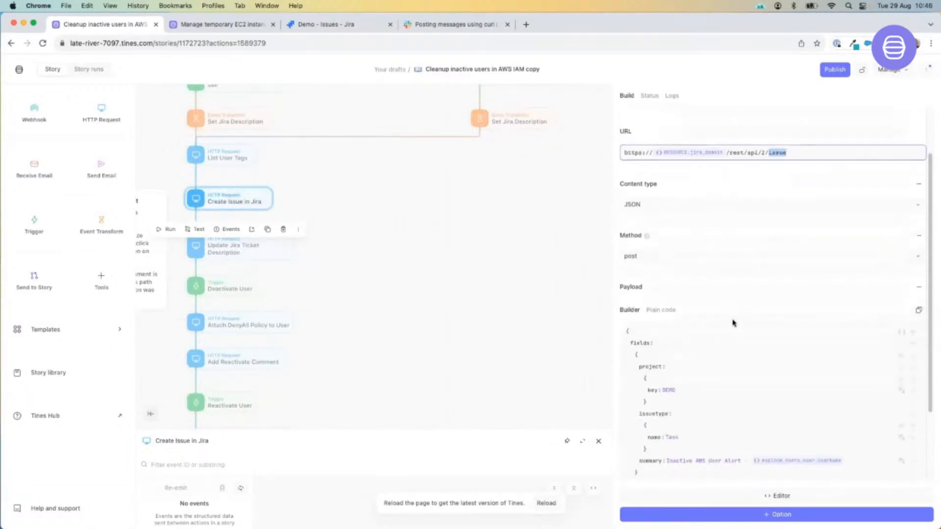
{"action": "left_click", "coordinate": [697, 369]}
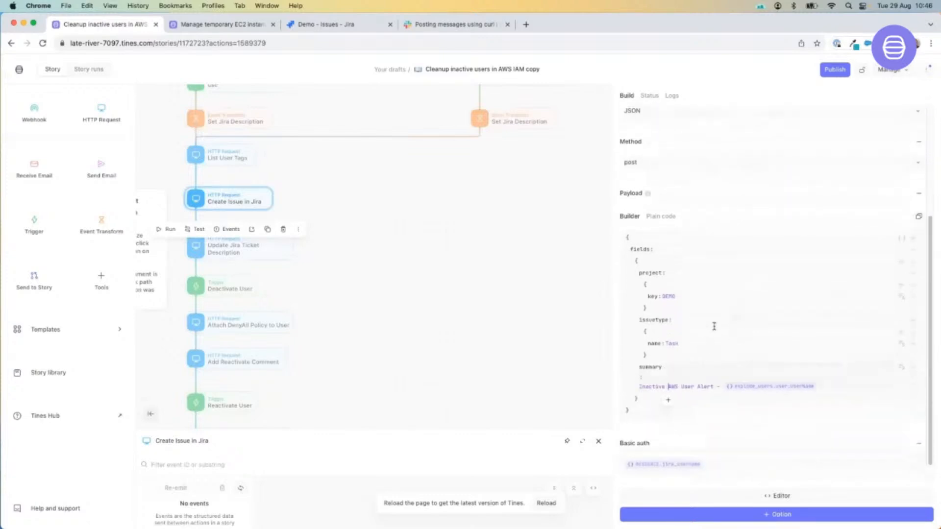
{"action": "scroll", "coordinate": [717, 318], "scroll_direction": "down", "scroll_amount": 1}
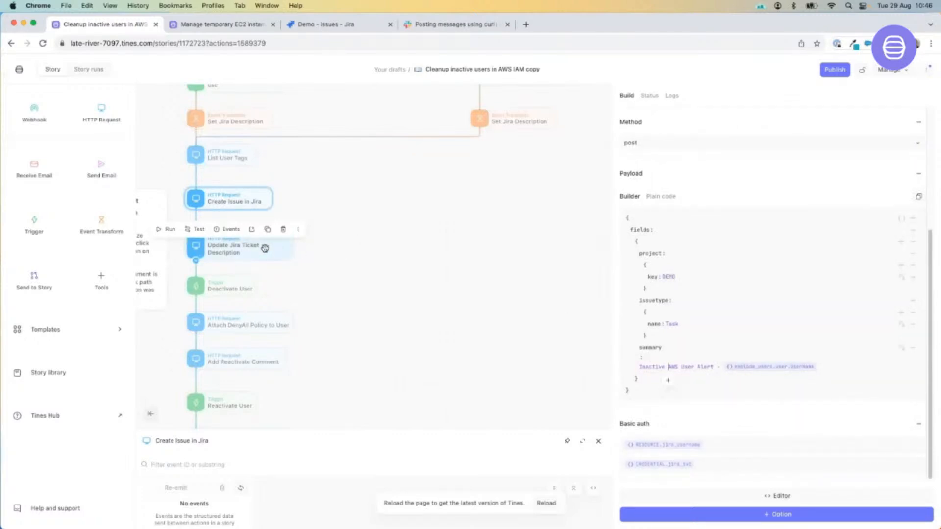
Review the Update Jira Ticket Description request and the deactivate prompt link in its payload description
{"action": "left_click", "coordinate": [264, 248]}
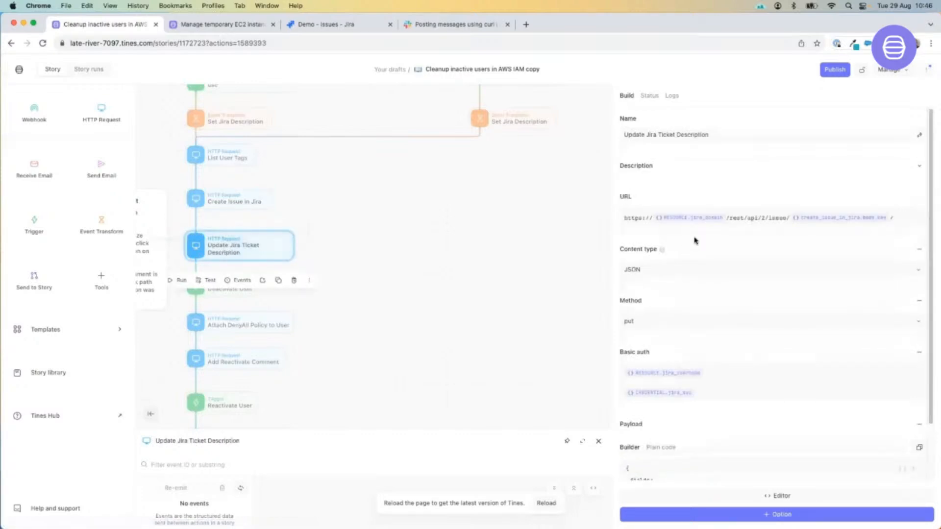
{"action": "scroll", "coordinate": [723, 312], "scroll_direction": "down", "scroll_amount": 3}
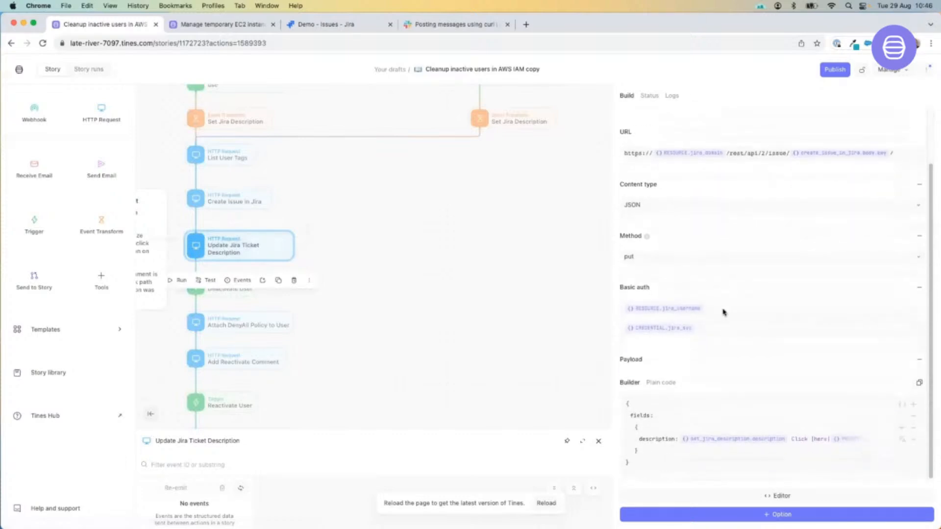
{"action": "scroll", "coordinate": [757, 415], "scroll_direction": "down", "scroll_amount": 2}
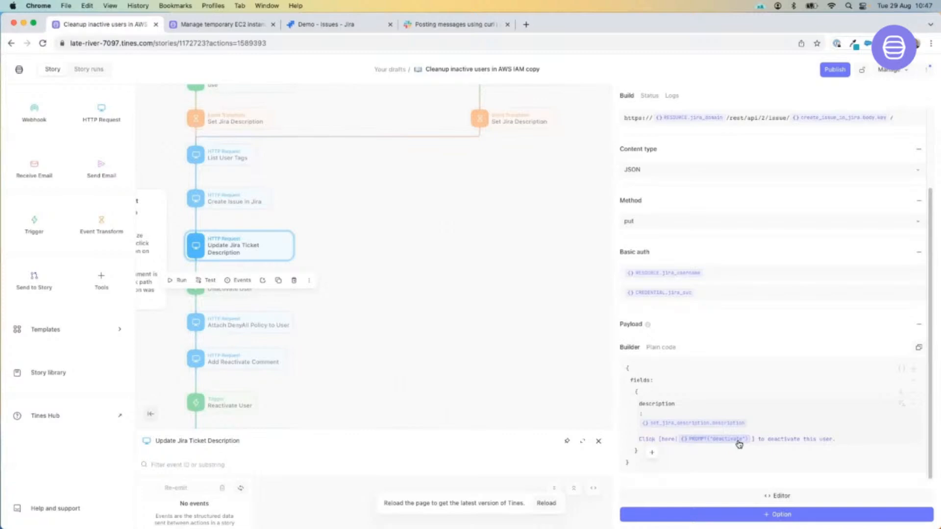
{"action": "left_click", "coordinate": [371, 286]}
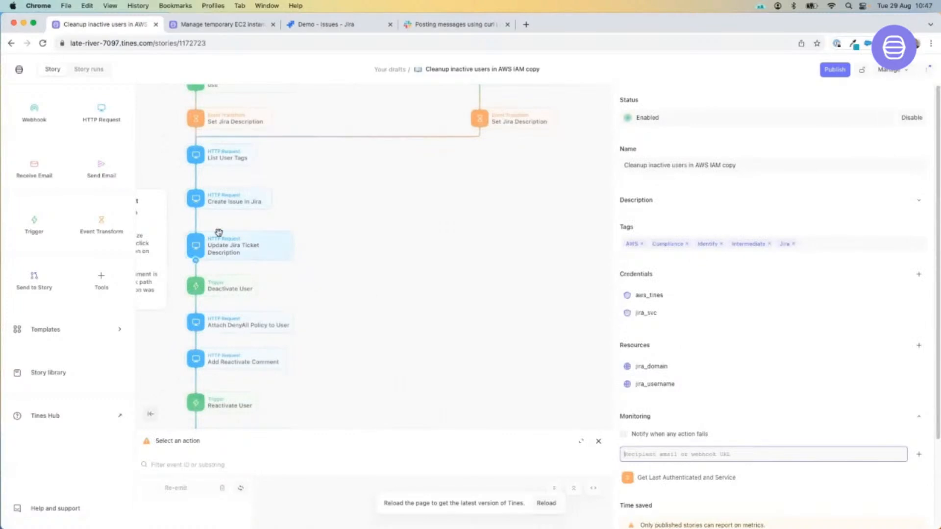
Examine the Deactivate User trigger's prompt status rule and the comparison operators available for it
{"action": "left_click", "coordinate": [224, 287]}
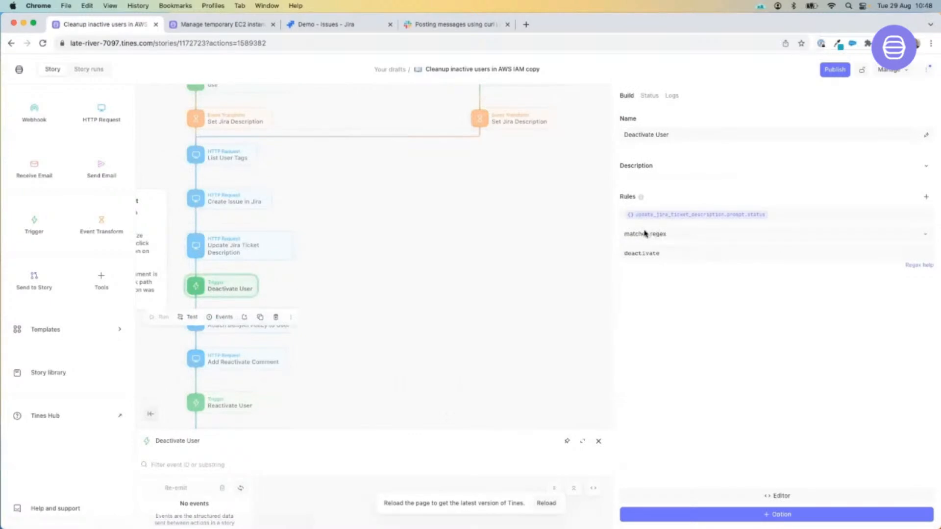
{"action": "left_click_drag", "start_coordinate": [632, 253], "coordinate": [669, 253]}
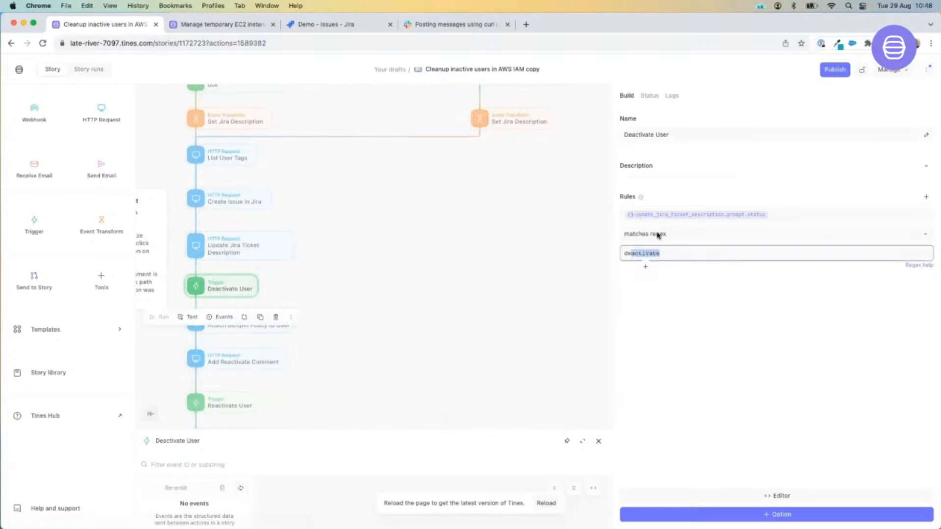
{"action": "left_click", "coordinate": [655, 235]}
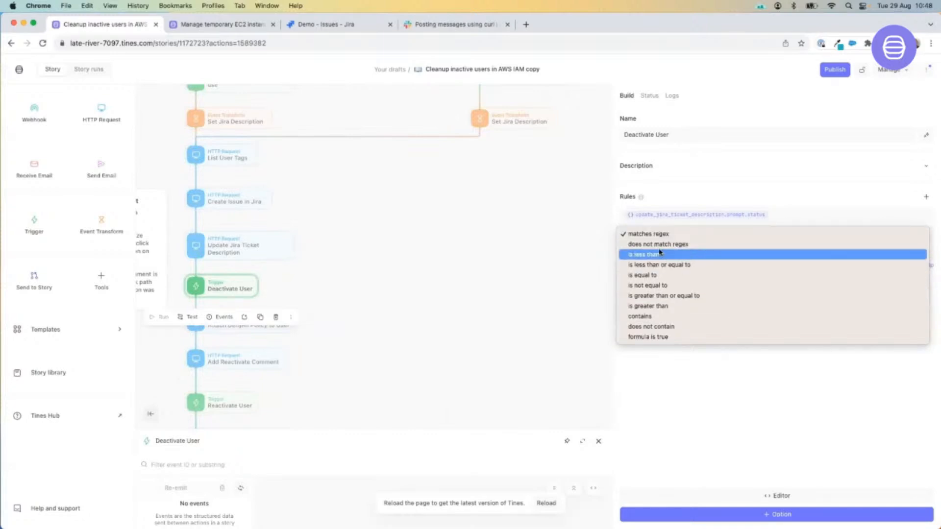
{"action": "left_click", "coordinate": [713, 364]}
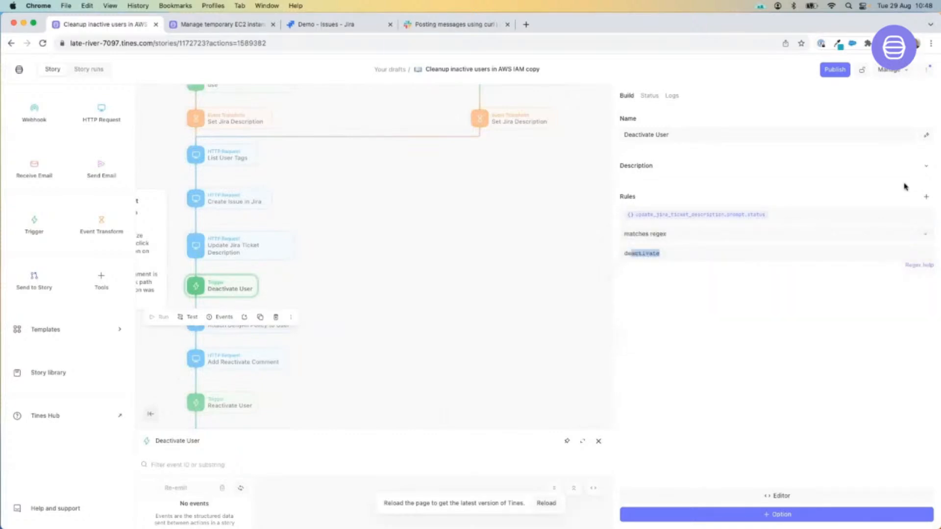
Try out a second rule and a Must match option on the Deactivate User trigger, and remove both again
{"action": "left_click", "coordinate": [927, 198]}
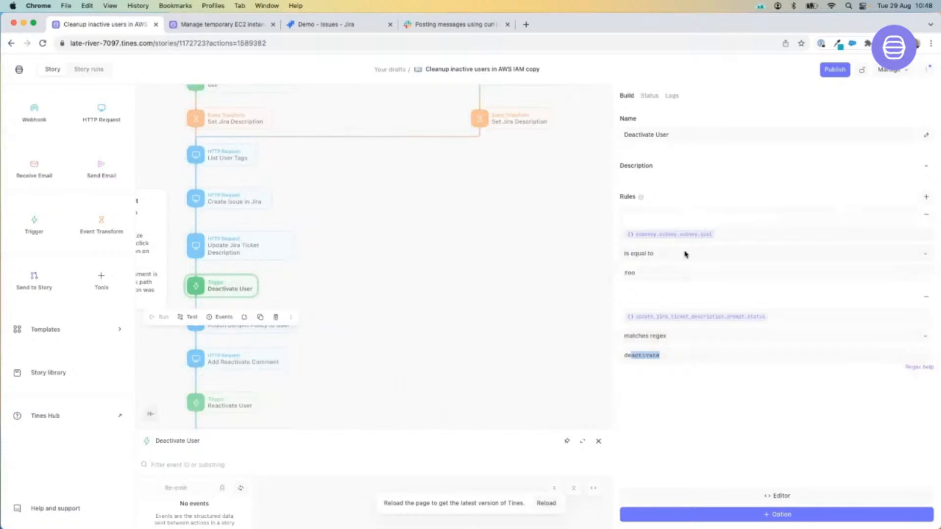
{"action": "left_click", "coordinate": [773, 516]}
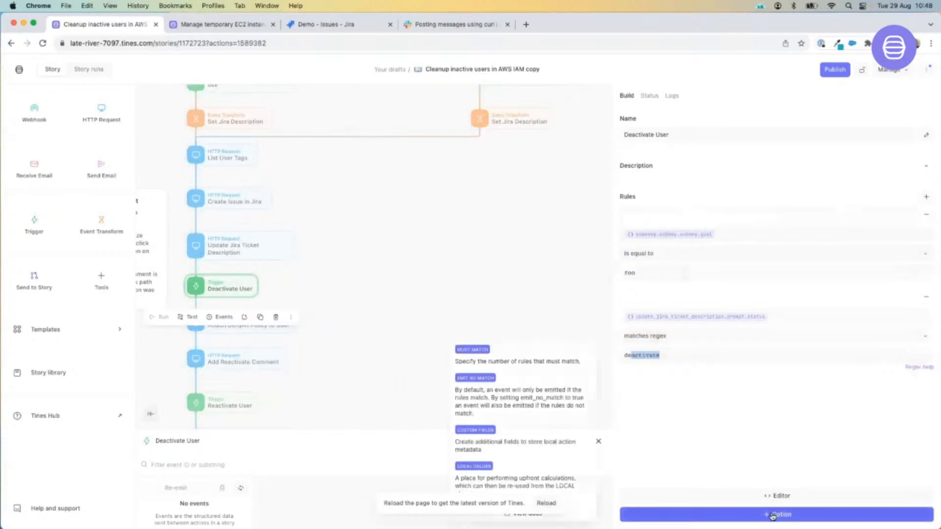
{"action": "left_click", "coordinate": [477, 350]}
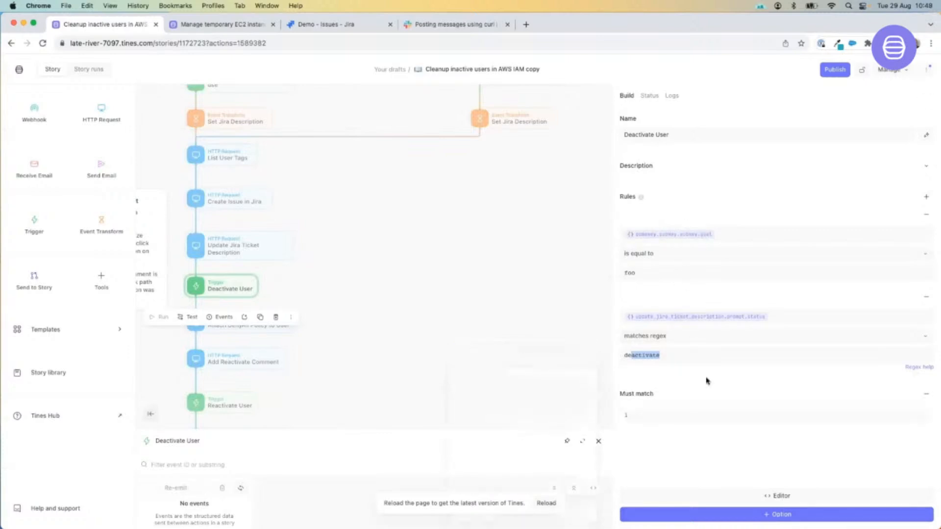
{"action": "left_click", "coordinate": [624, 418]}
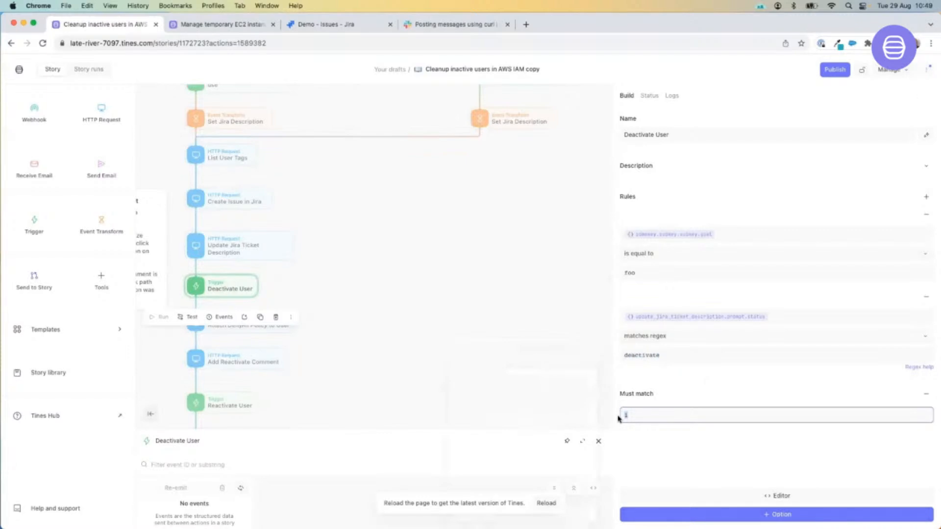
{"action": "left_click", "coordinate": [927, 394]}
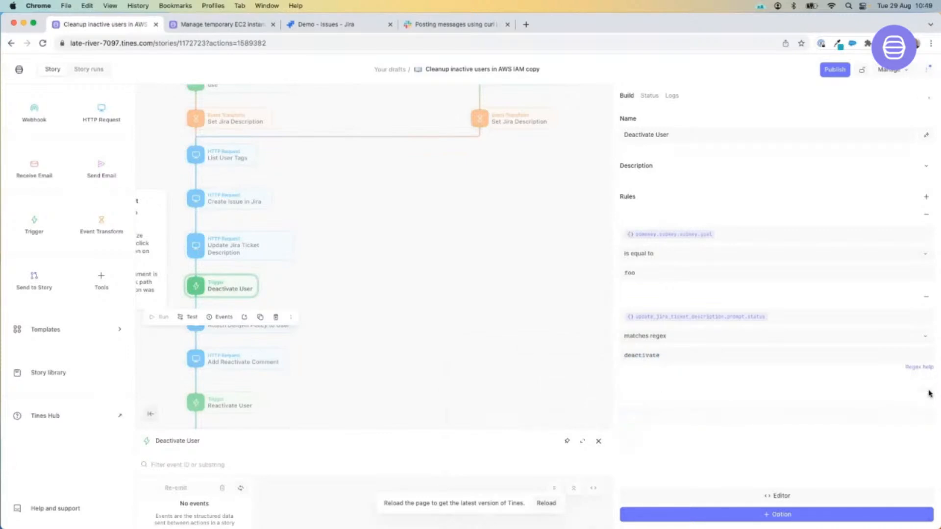
{"action": "left_click", "coordinate": [927, 215]}
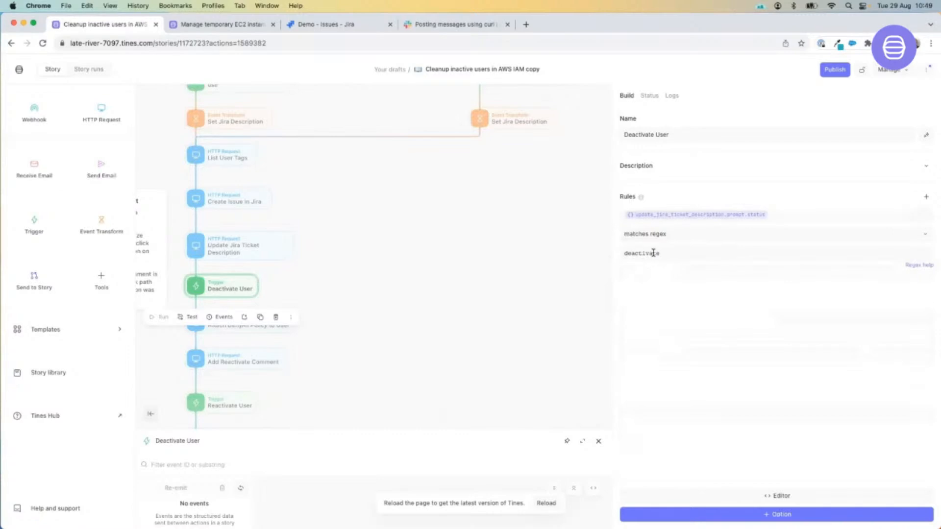
Review the request settings and AttachUserPolicy payload of the Attach DenyAll Policy to User action
{"action": "left_click", "coordinate": [381, 323]}
{"action": "left_click_drag", "start_coordinate": [372, 370], "coordinate": [482, 238]}
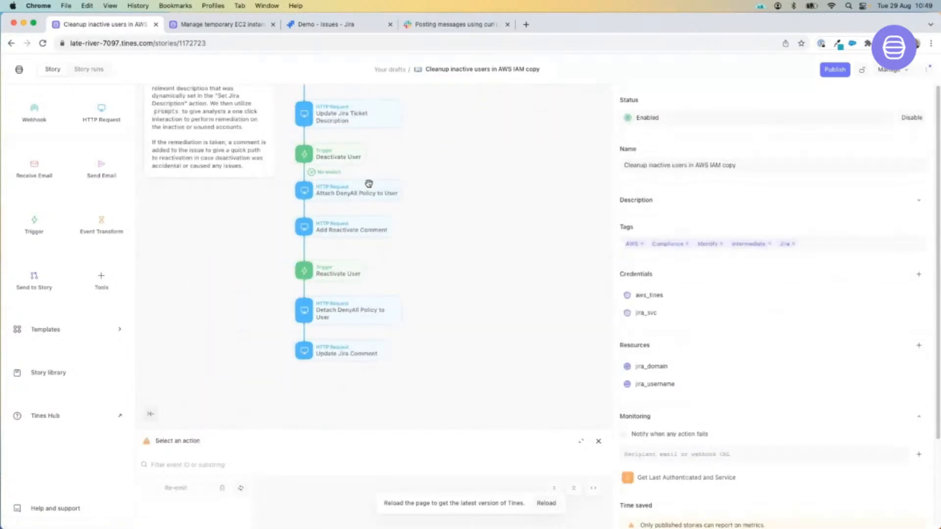
{"action": "left_click", "coordinate": [345, 192]}
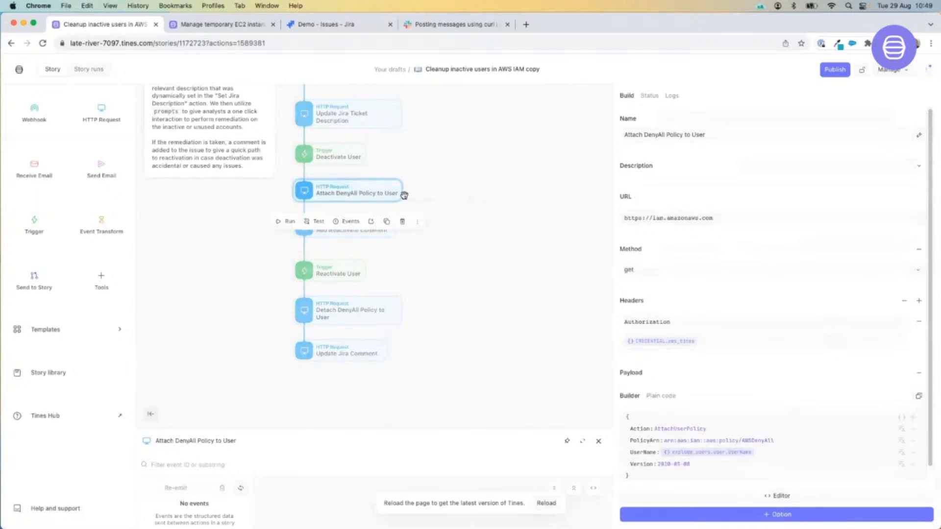
Review the Add Reactivate Comment payload body with its reactivate prompt, and the Update Jira Comment request at the end of the story
{"action": "left_click", "coordinate": [498, 278]}
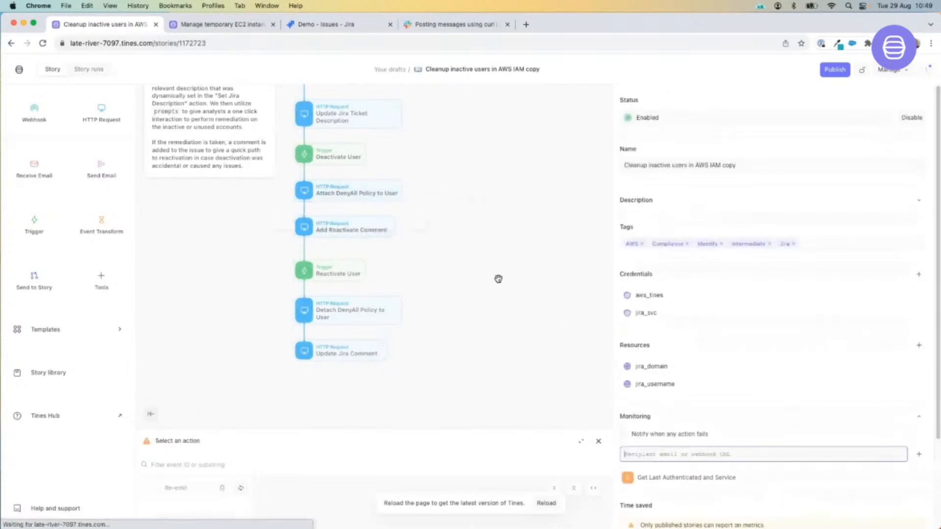
{"action": "left_click", "coordinate": [344, 226]}
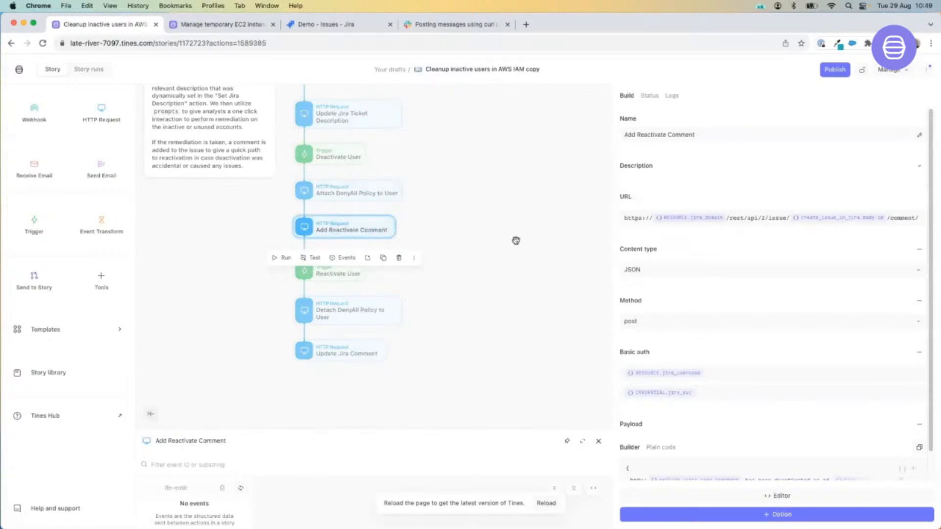
{"action": "scroll", "coordinate": [696, 352], "scroll_direction": "down", "scroll_amount": 2}
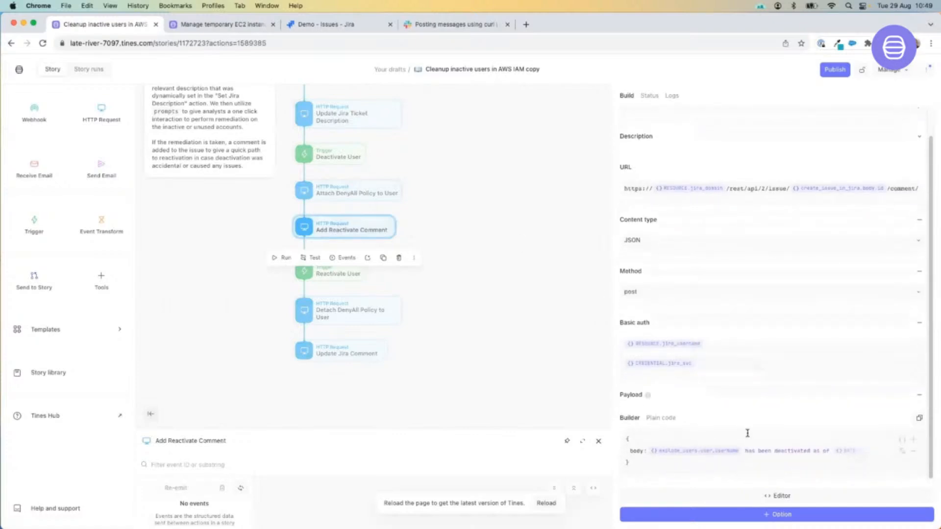
{"action": "left_click", "coordinate": [763, 453]}
{"action": "scroll", "coordinate": [766, 416], "scroll_direction": "down", "scroll_amount": 2}
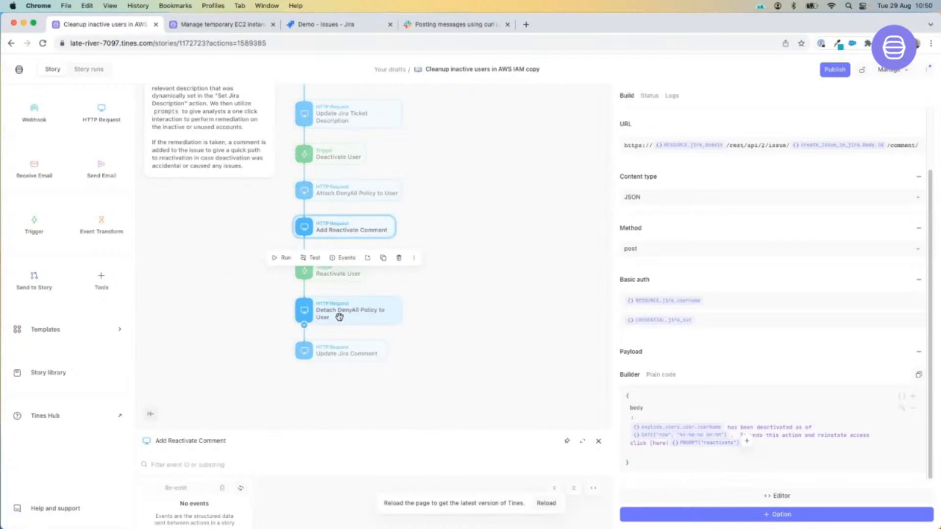
{"action": "left_click", "coordinate": [344, 354]}
{"action": "scroll", "coordinate": [704, 400], "scroll_direction": "down", "scroll_amount": 1}
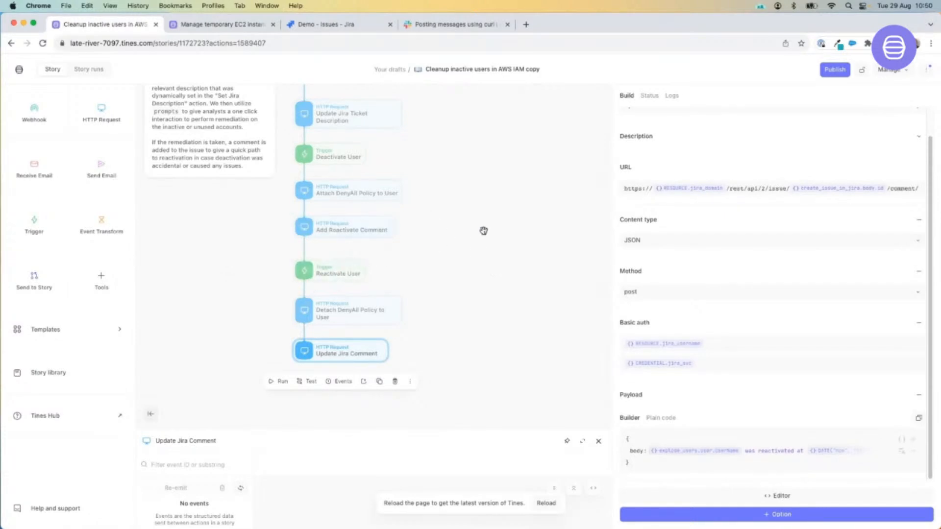
Check the status and scheduling settings of the first Get IAM Users in AWS action, and run the action
{"action": "scroll", "coordinate": [484, 231], "scroll_direction": "up", "scroll_amount": 3}
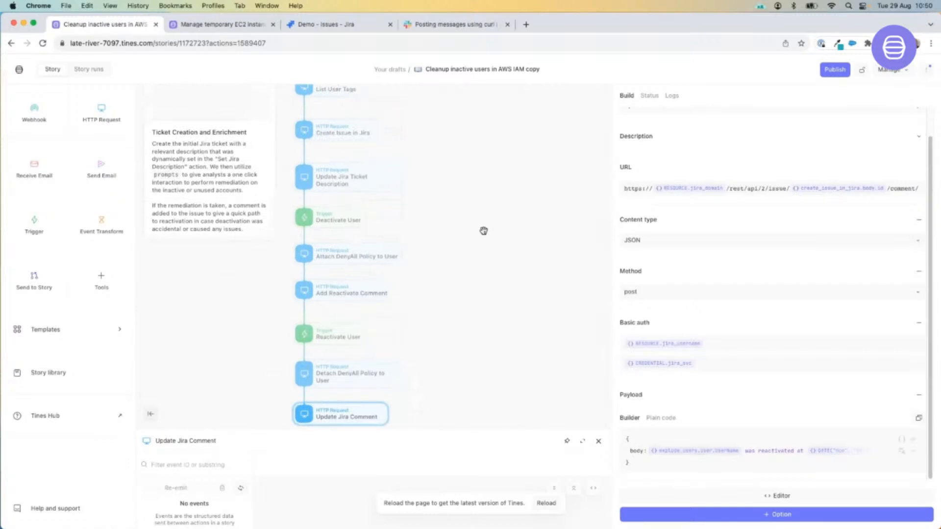
{"action": "scroll", "coordinate": [484, 231], "scroll_direction": "up", "scroll_amount": 10}
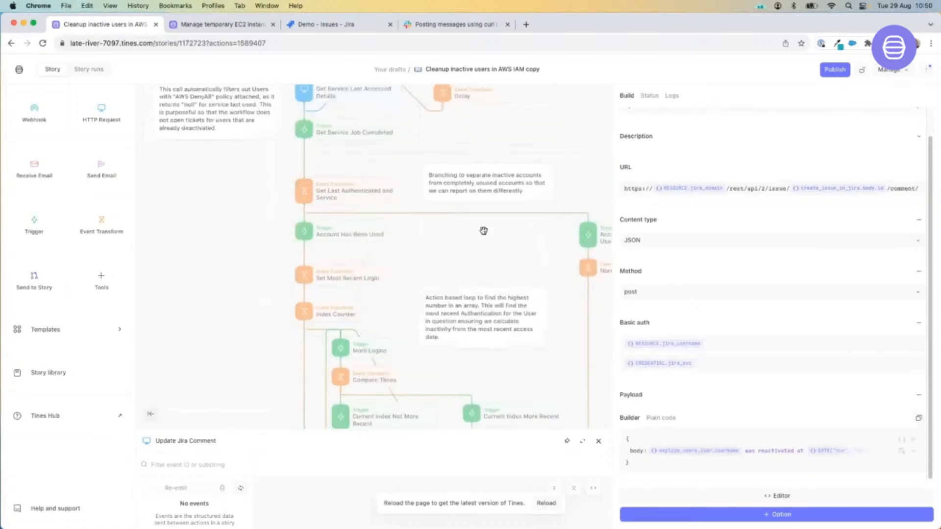
{"action": "left_click", "coordinate": [544, 198]}
{"action": "scroll", "coordinate": [534, 186], "scroll_direction": "up", "scroll_amount": 5}
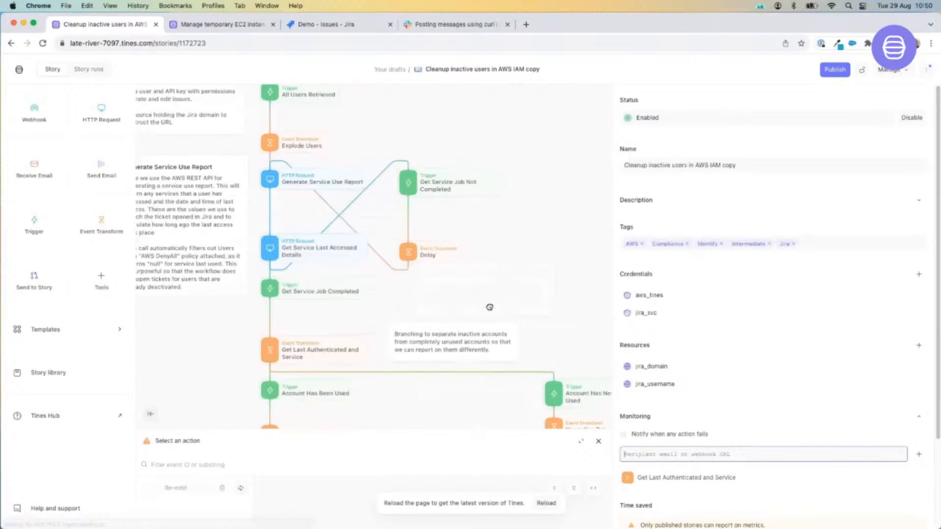
{"action": "scroll", "coordinate": [523, 163], "scroll_direction": "up", "scroll_amount": 10}
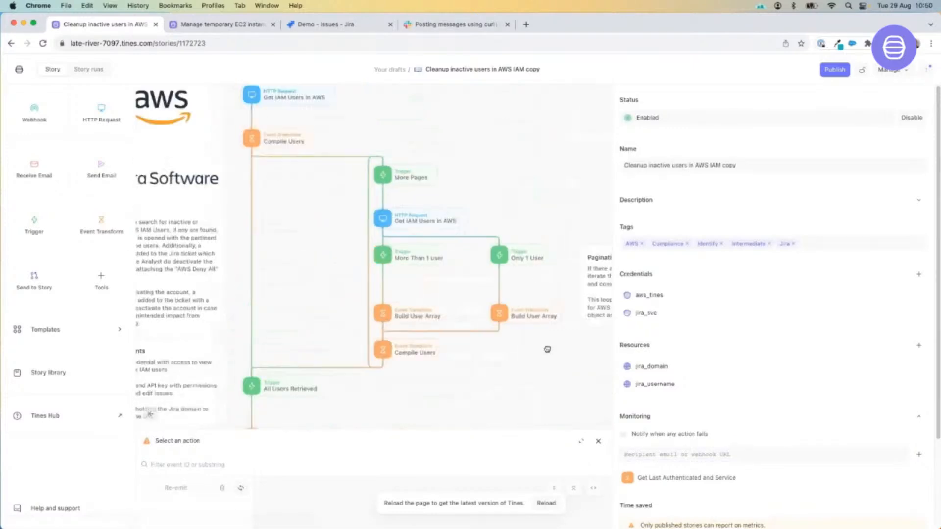
{"action": "scroll", "coordinate": [531, 183], "scroll_direction": "up", "scroll_amount": 3}
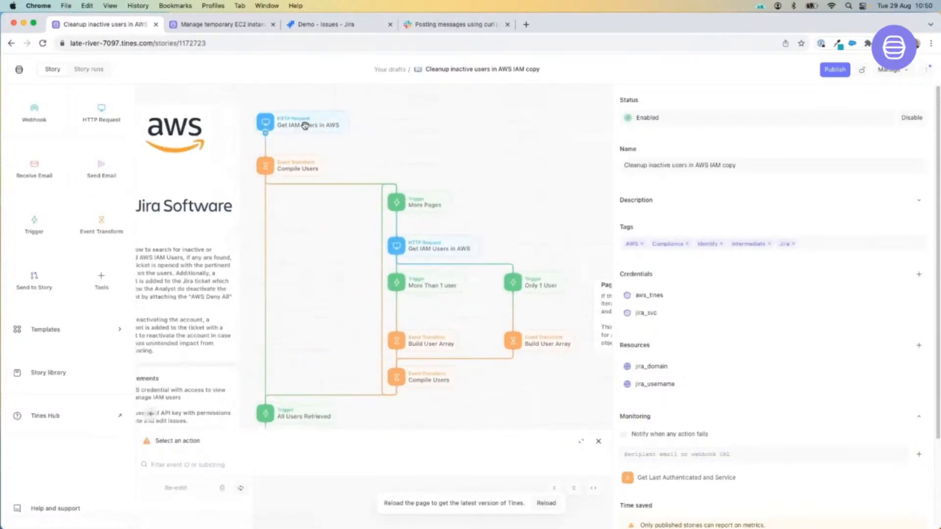
{"action": "left_click", "coordinate": [305, 125]}
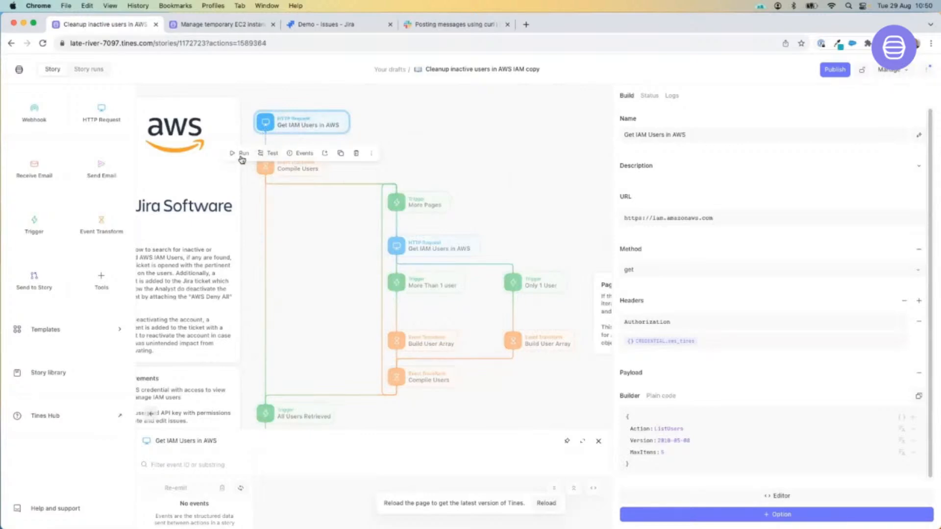
{"action": "left_click", "coordinate": [651, 97]}
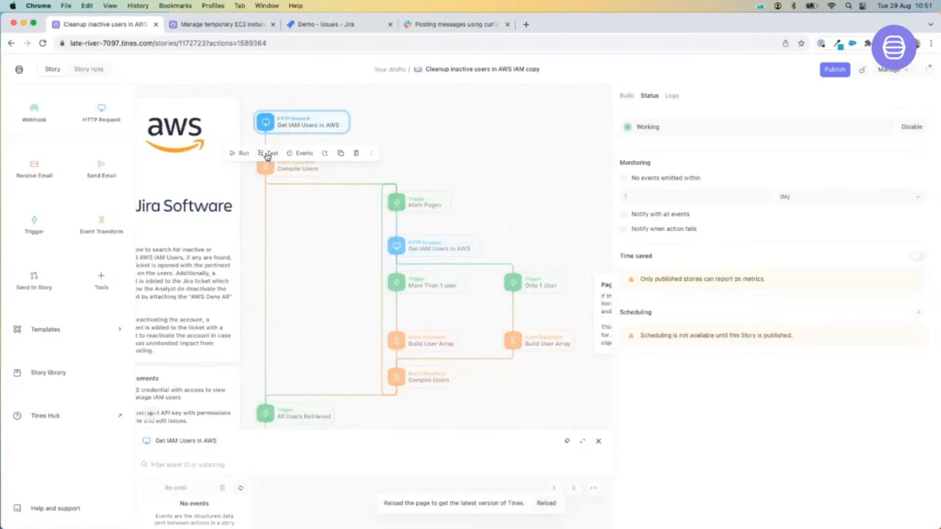
{"action": "left_click", "coordinate": [241, 156]}
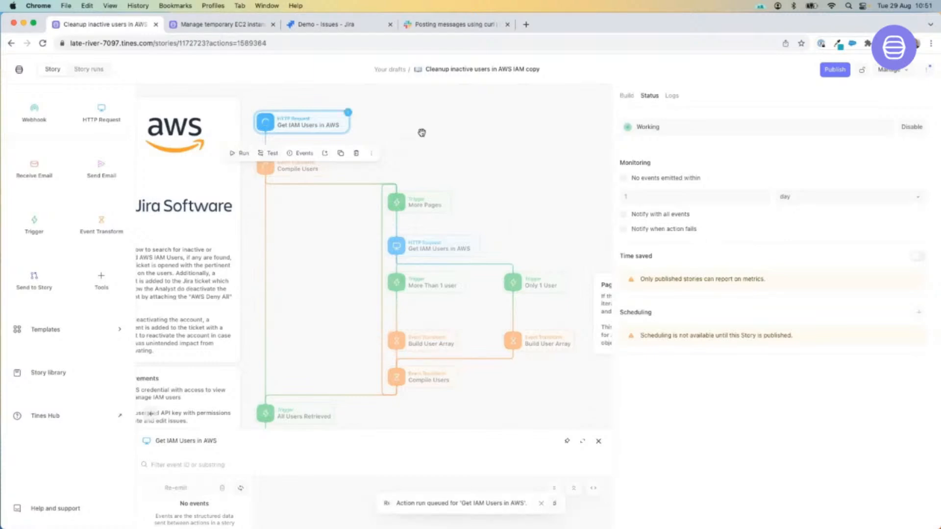
{"action": "left_click", "coordinate": [422, 132]}
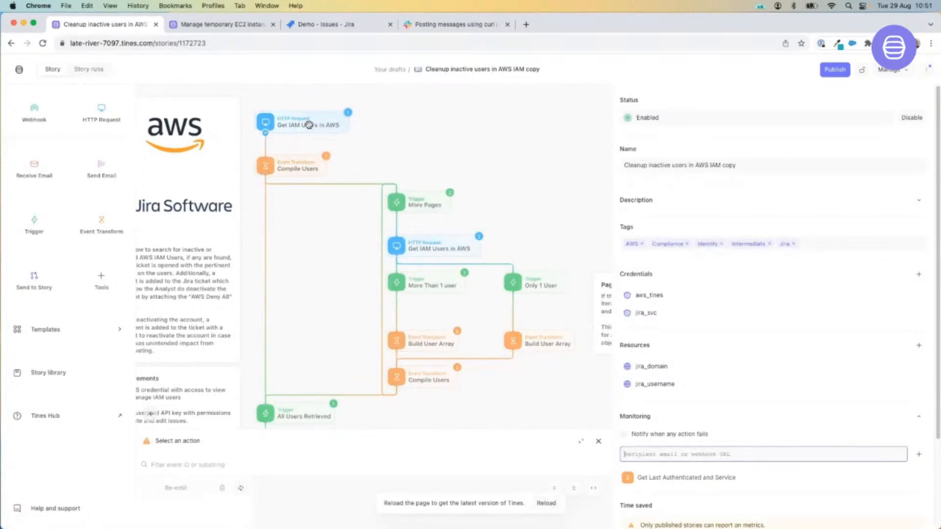
Reload Tines to the latest version and expand the first Get IAM Users in AWS action's event down to ListUsersResult
{"action": "left_click", "coordinate": [309, 125]}
{"action": "left_click", "coordinate": [546, 504]}
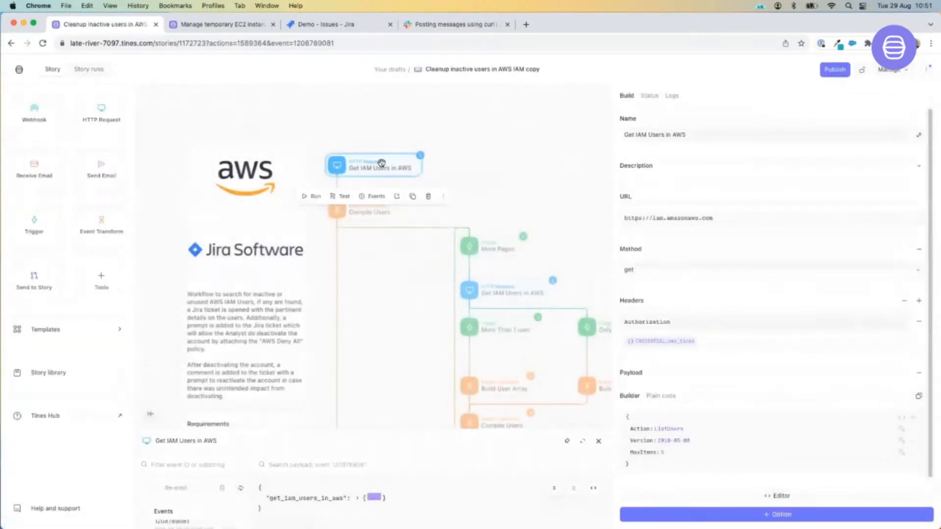
{"action": "left_click_drag", "start_coordinate": [384, 431], "coordinate": [410, 238]}
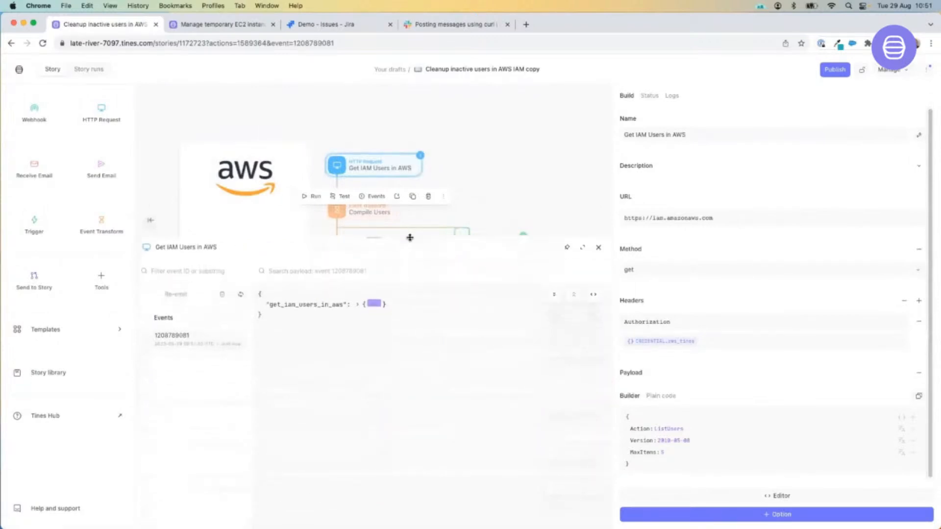
{"action": "left_click", "coordinate": [374, 305]}
{"action": "left_click", "coordinate": [325, 316]}
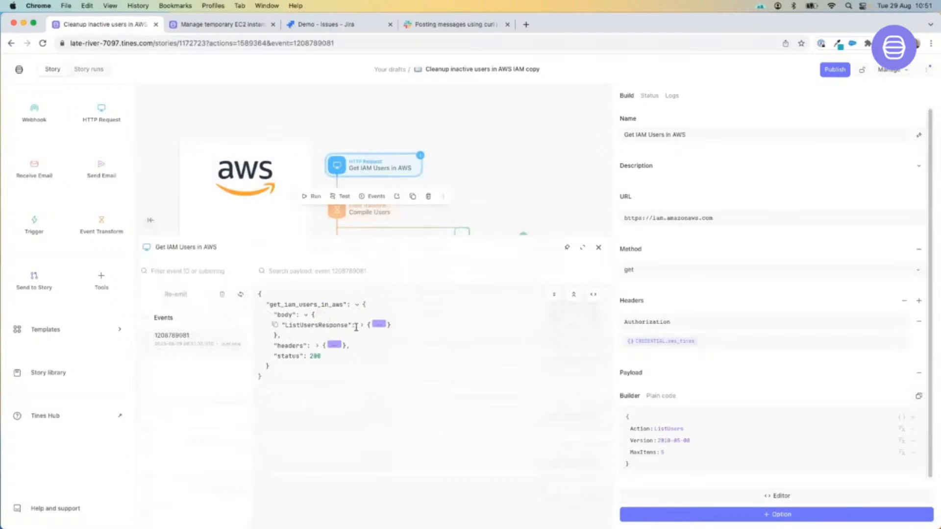
{"action": "left_click", "coordinate": [380, 324]}
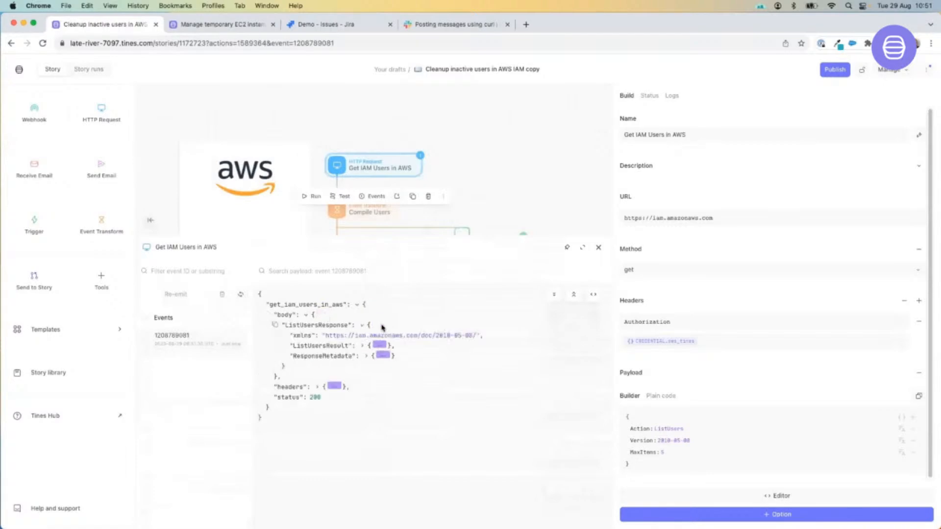
{"action": "left_click", "coordinate": [380, 345]}
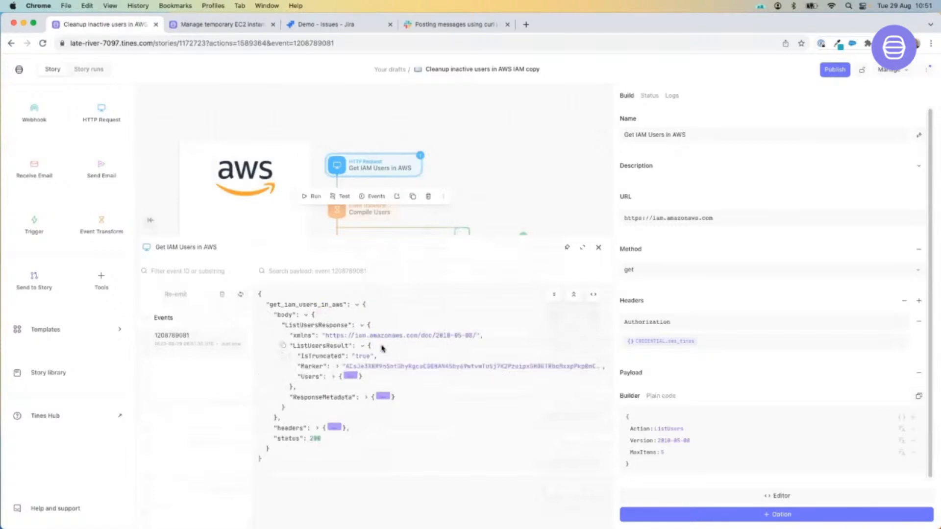
Expand the Users member array in the event and inspect the first member's details and Arn
{"action": "left_click", "coordinate": [351, 376]}
{"action": "left_click", "coordinate": [362, 386]}
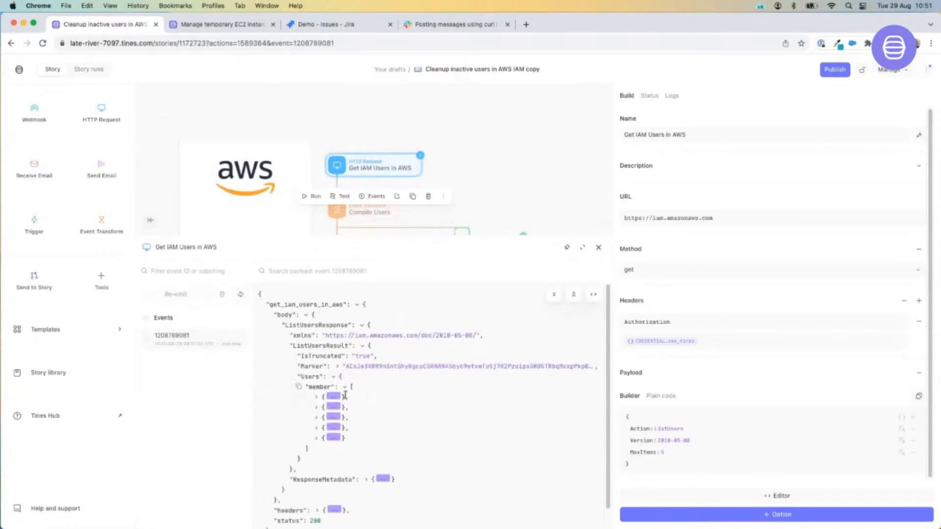
{"action": "left_click", "coordinate": [334, 396]}
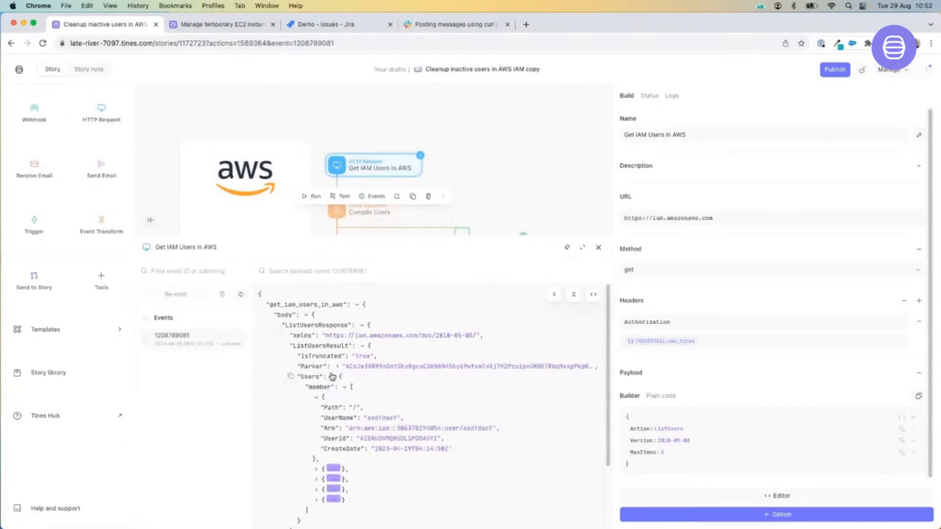
{"action": "double_click", "coordinate": [467, 427]}
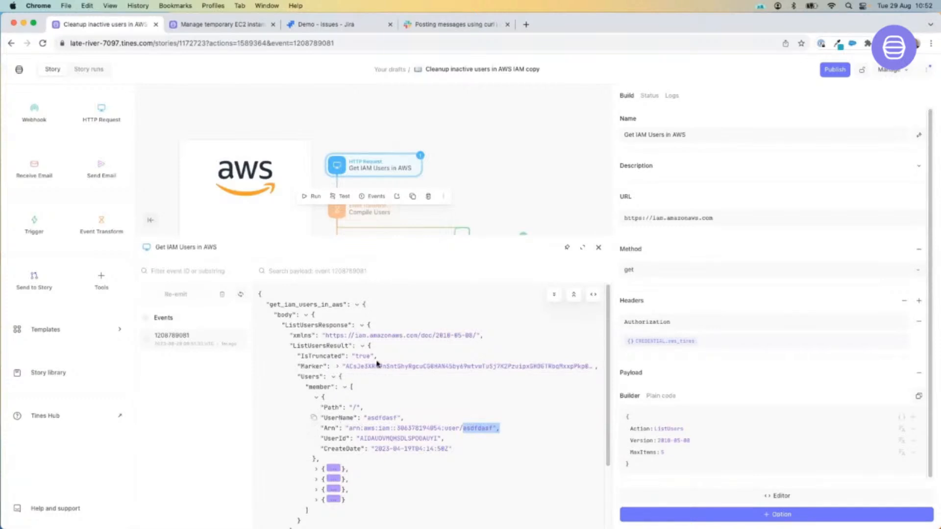
{"action": "left_click_drag", "start_coordinate": [418, 241], "coordinate": [420, 407]}
{"action": "left_click_drag", "start_coordinate": [408, 357], "coordinate": [361, 289]}
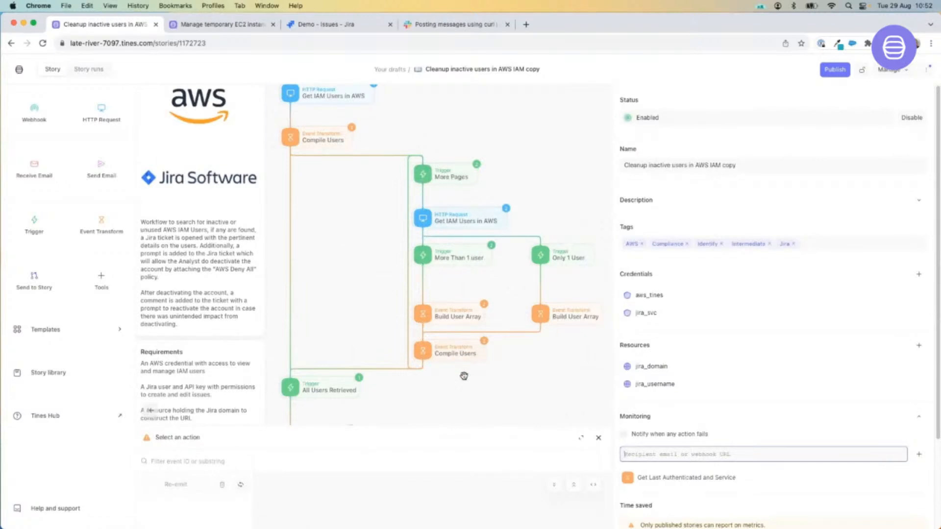
Look over the event counts from the pagination loop to the service report section, and check the Explode Users action's settings
{"action": "scroll", "coordinate": [449, 373], "scroll_direction": "down", "scroll_amount": 3}
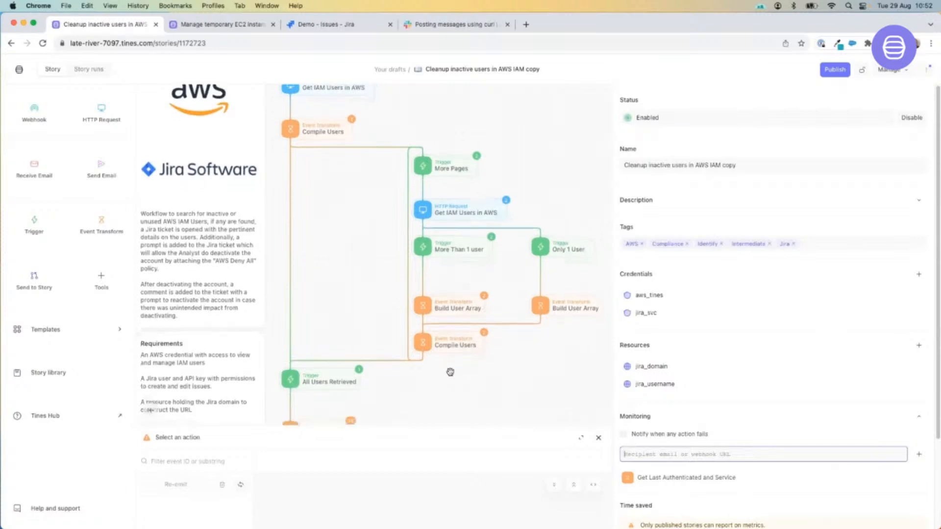
{"action": "scroll", "coordinate": [450, 372], "scroll_direction": "down", "scroll_amount": 5}
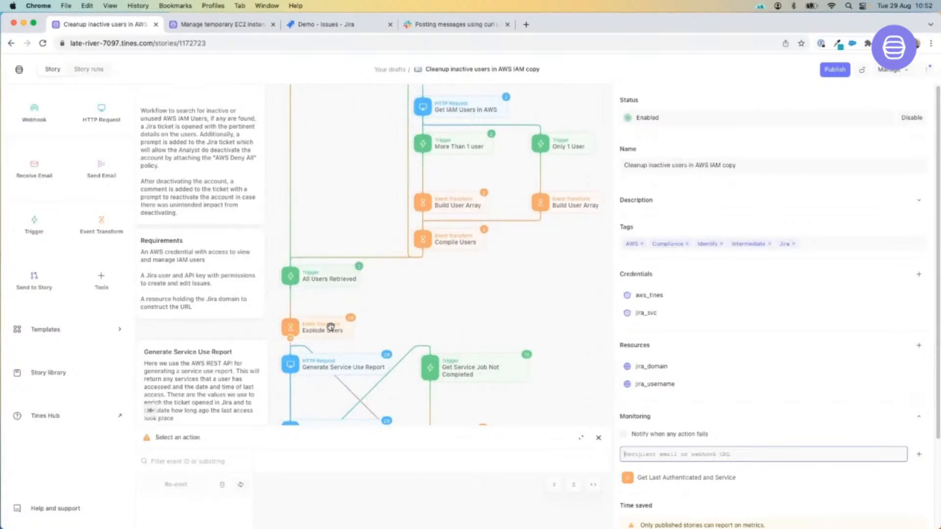
{"action": "scroll", "coordinate": [387, 289], "scroll_direction": "up", "scroll_amount": 4}
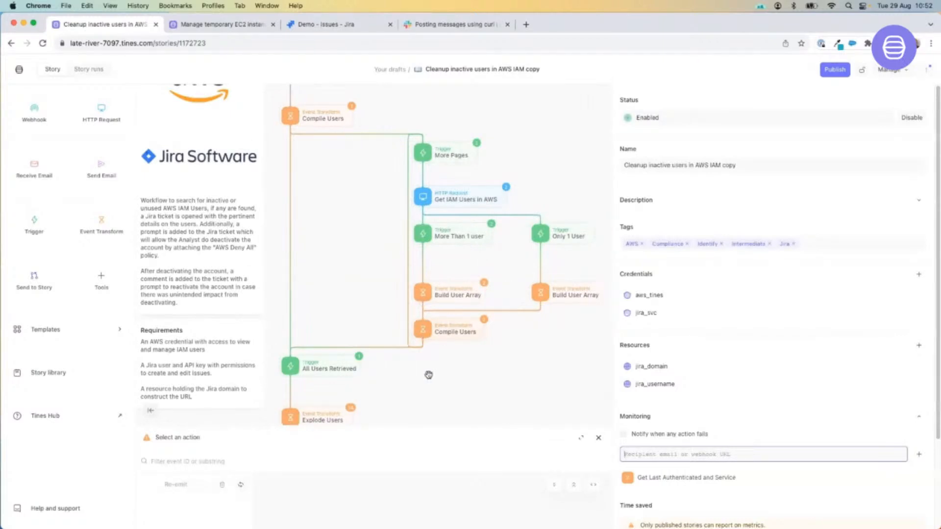
{"action": "left_click_drag", "start_coordinate": [422, 384], "coordinate": [429, 320]}
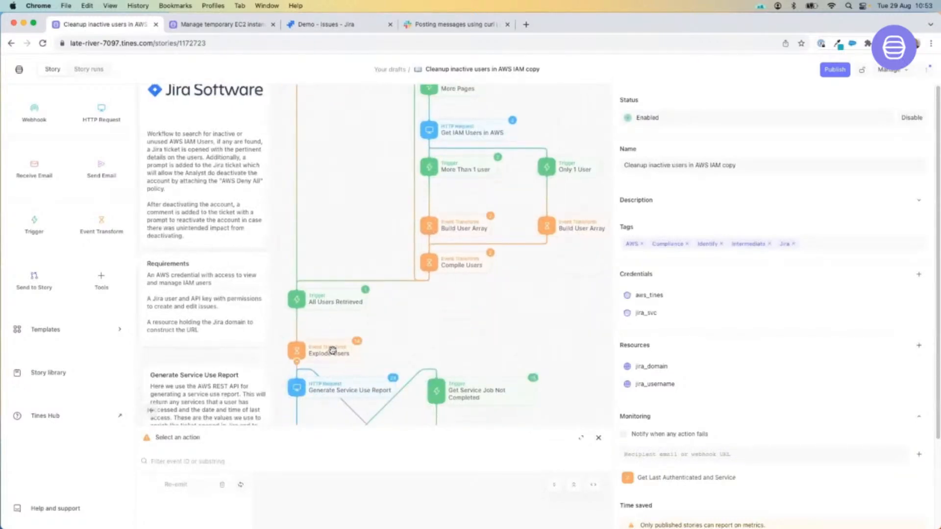
{"action": "left_click", "coordinate": [336, 346]}
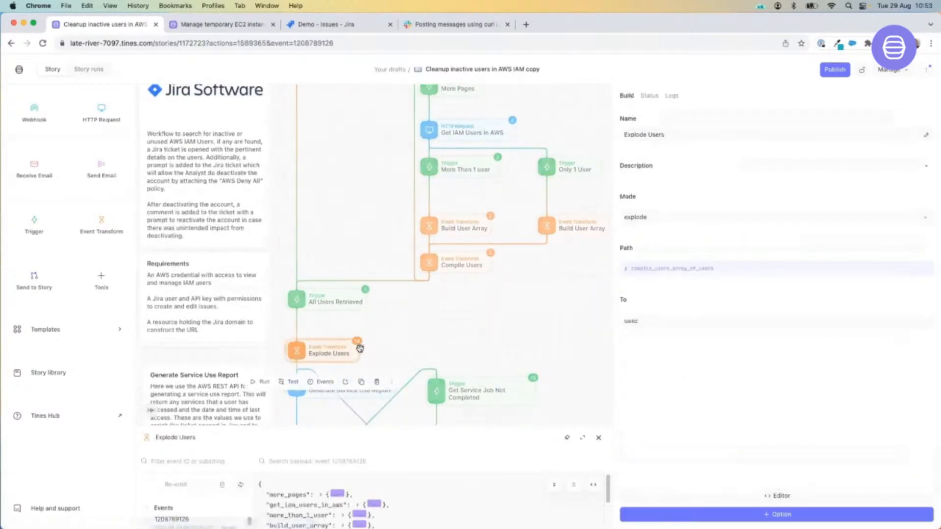
{"action": "scroll", "coordinate": [409, 332], "scroll_direction": "down", "scroll_amount": 5}
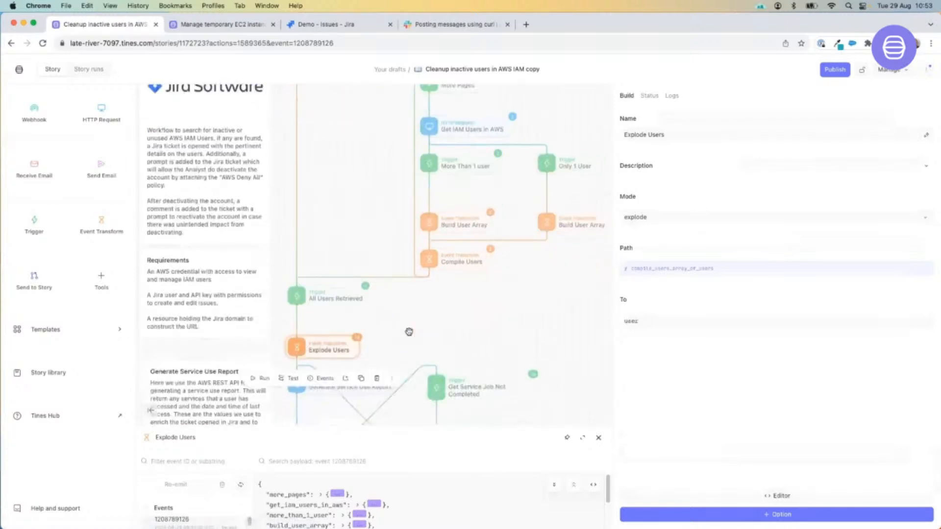
{"action": "scroll", "coordinate": [411, 372], "scroll_direction": "down", "scroll_amount": 2}
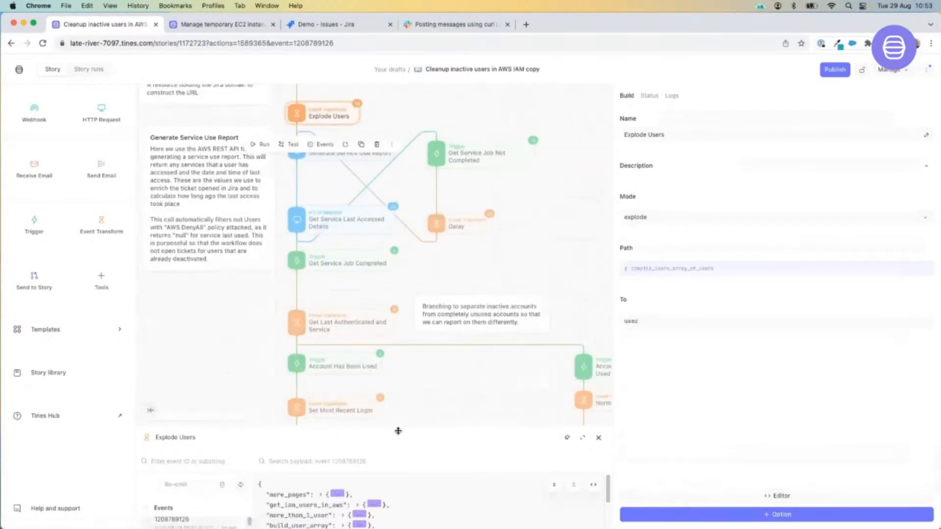
Expand explode_users in the newest Explode Users event and compare the user details with the two preceding events
{"action": "left_click_drag", "start_coordinate": [398, 429], "coordinate": [422, 243]}
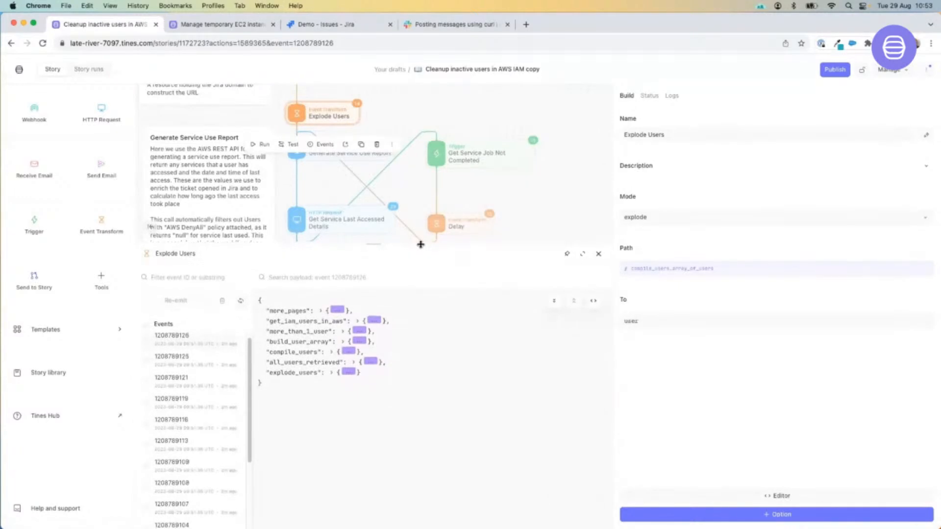
{"action": "left_click", "coordinate": [347, 375]}
{"action": "left_click", "coordinate": [324, 415]}
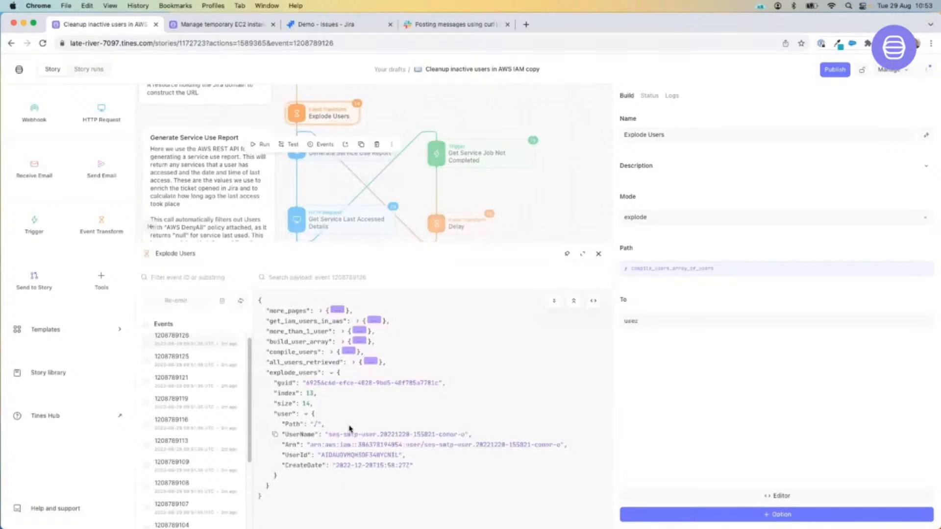
{"action": "left_click", "coordinate": [204, 364]}
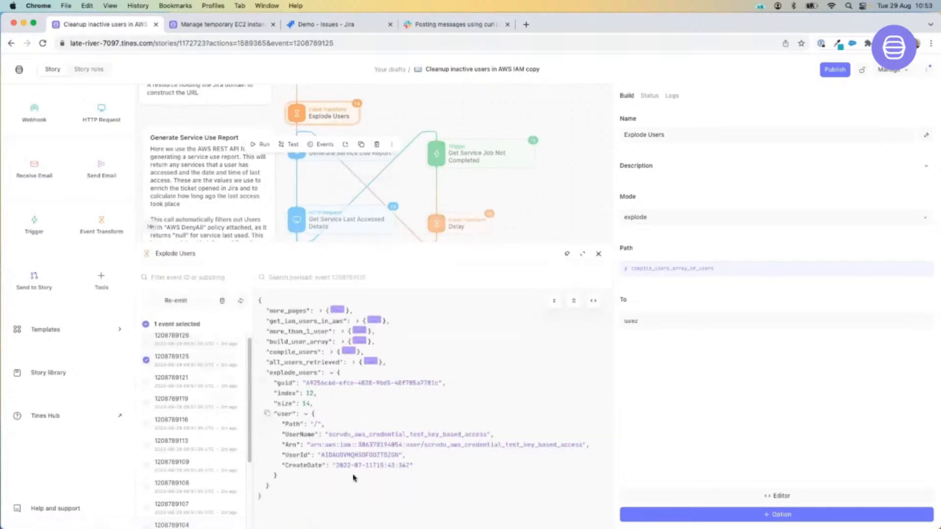
{"action": "left_click", "coordinate": [196, 380]}
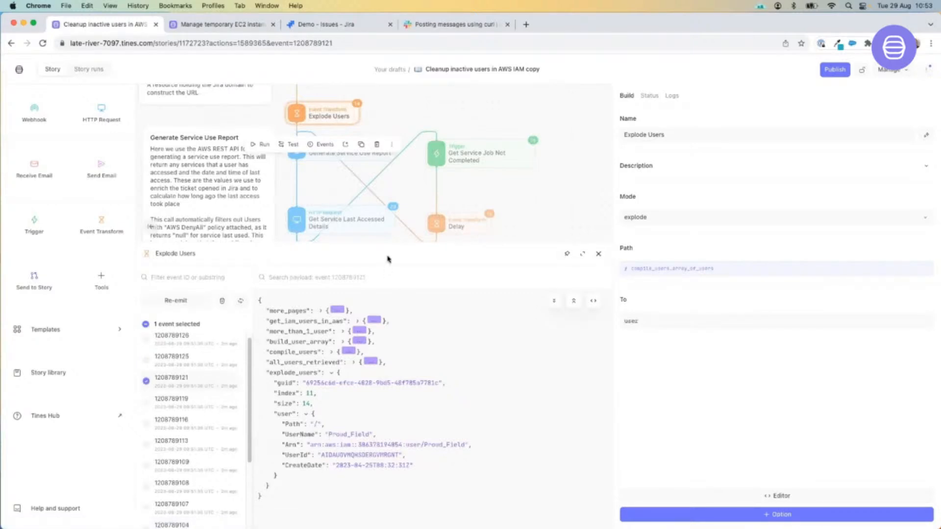
{"action": "left_click_drag", "start_coordinate": [392, 244], "coordinate": [412, 376]}
{"action": "left_click", "coordinate": [458, 281]}
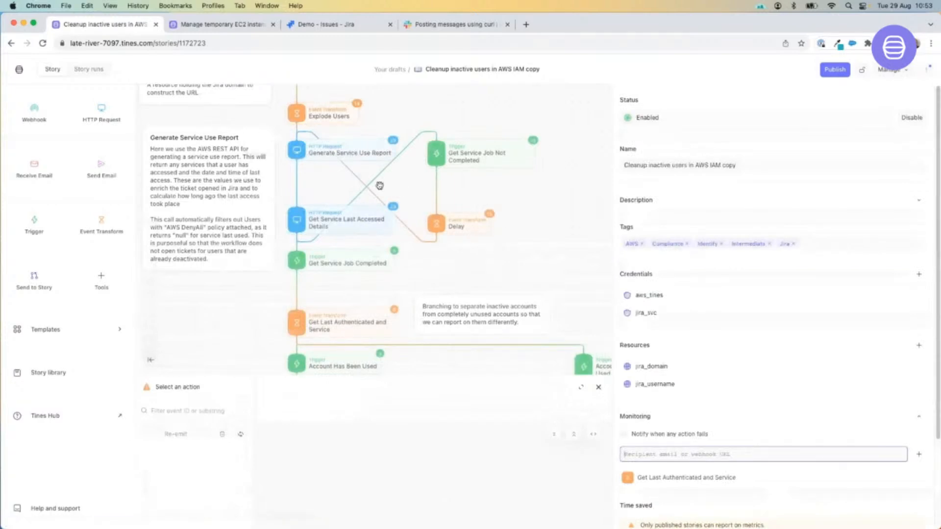
Show the Get Last Authenticated and Service action's newest event in an enlarged event pane and expand more_pages down to its rule_results
{"action": "scroll", "coordinate": [435, 263], "scroll_direction": "down", "scroll_amount": 2}
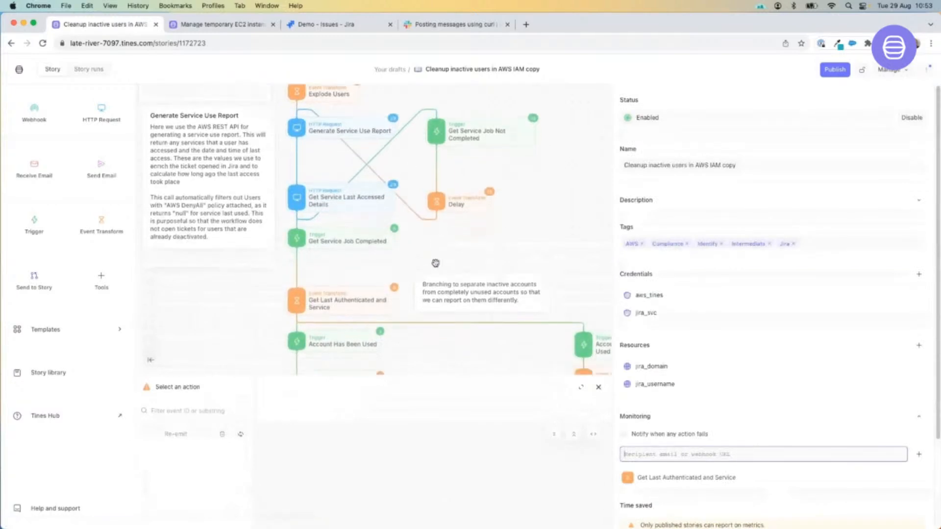
{"action": "left_click", "coordinate": [353, 288]}
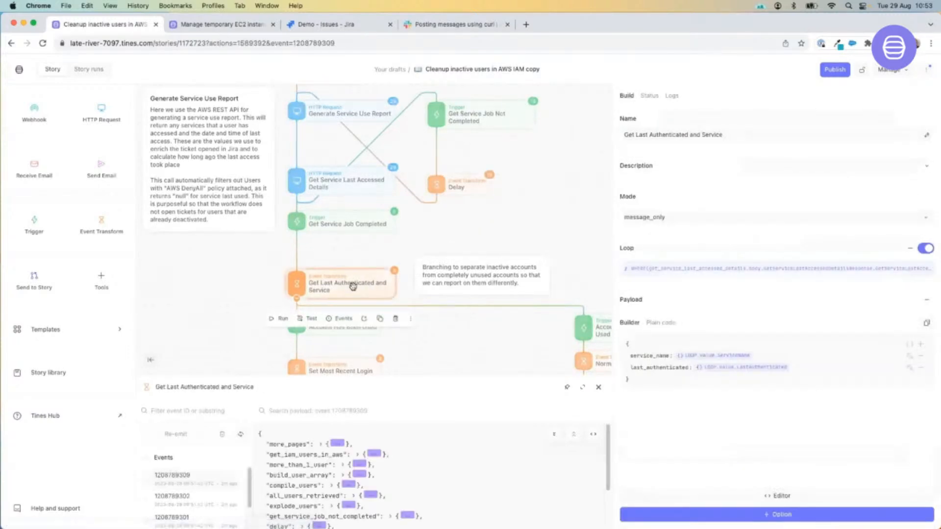
{"action": "left_click_drag", "start_coordinate": [361, 376], "coordinate": [374, 307]}
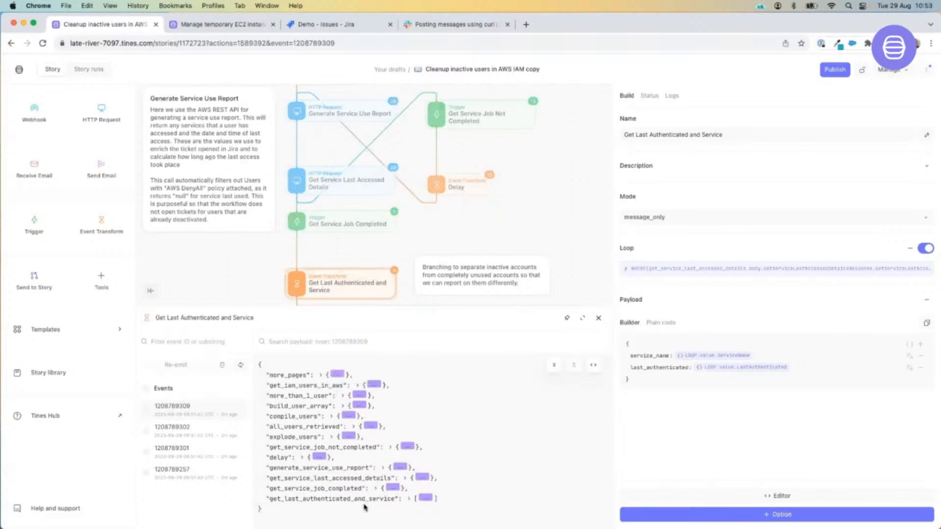
{"action": "left_click", "coordinate": [337, 376]}
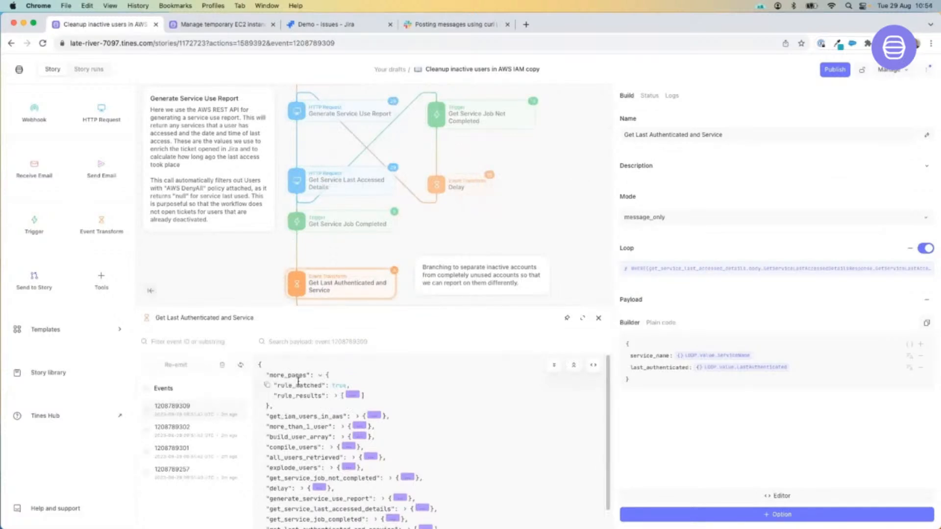
{"action": "left_click", "coordinate": [352, 395]}
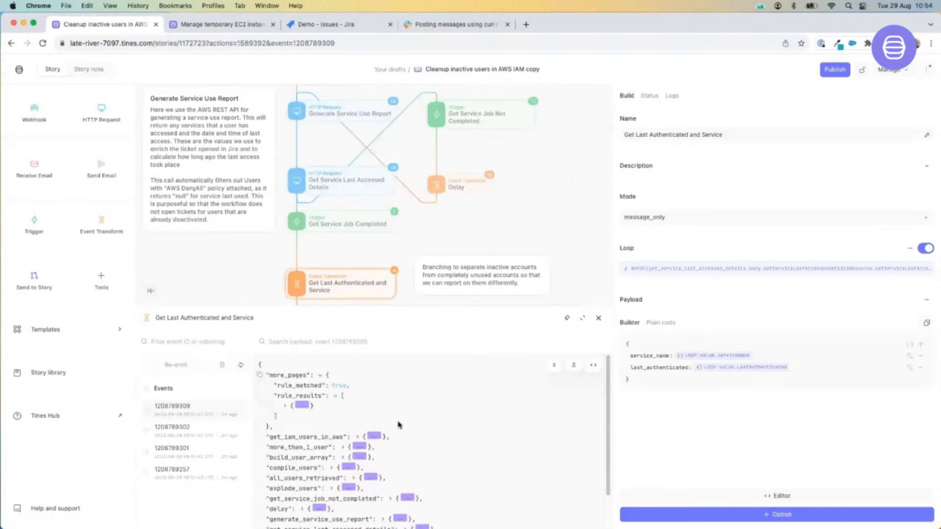
Find the 30 Days Since Last Account use trigger further along the story and open the formula in its rule
{"action": "scroll", "coordinate": [408, 250], "scroll_direction": "down", "scroll_amount": 8}
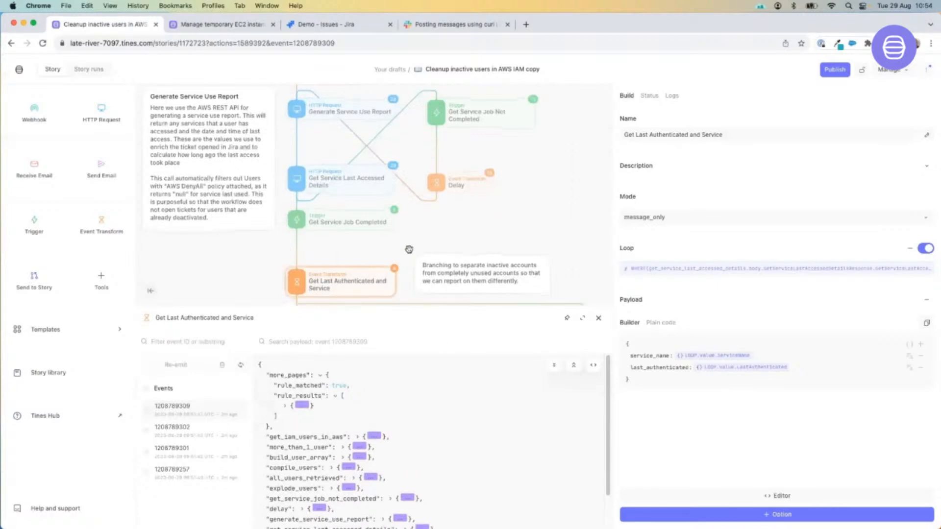
{"action": "scroll", "coordinate": [409, 250], "scroll_direction": "down", "scroll_amount": 8}
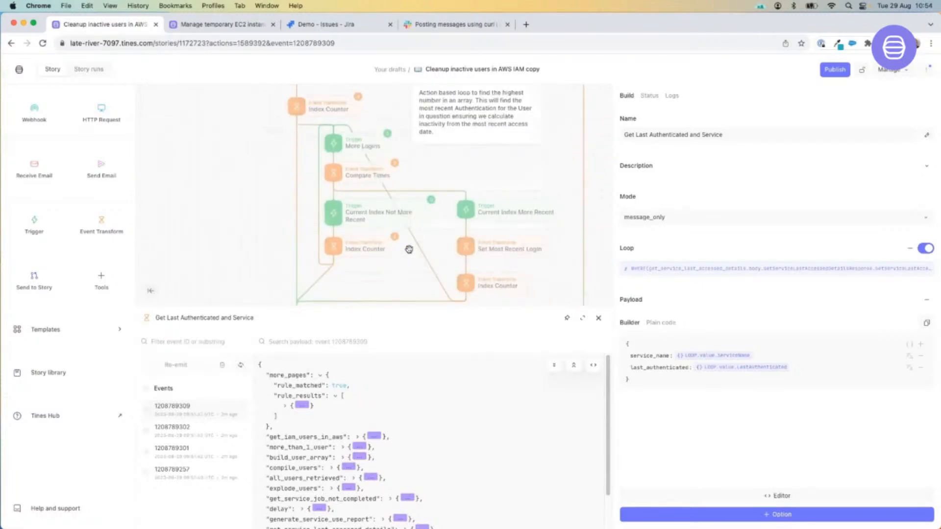
{"action": "scroll", "coordinate": [409, 250], "scroll_direction": "down", "scroll_amount": 4}
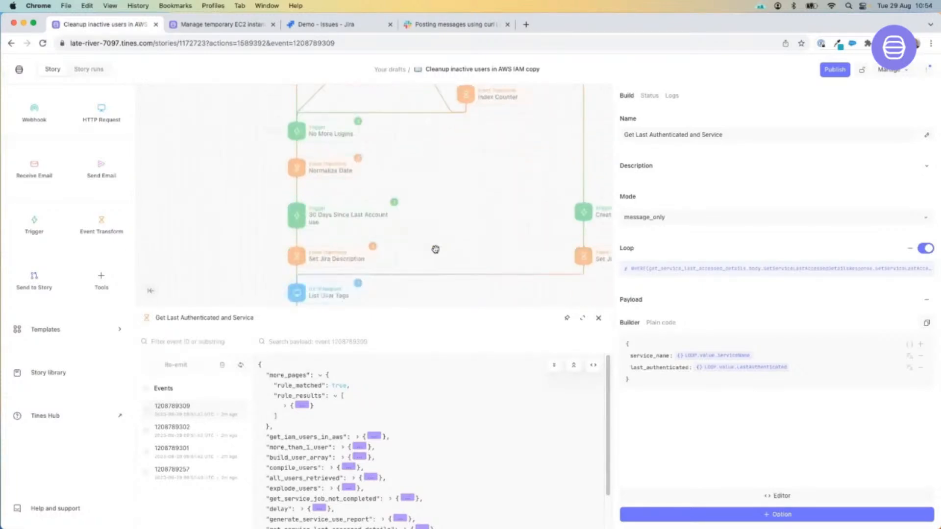
{"action": "scroll", "coordinate": [445, 229], "scroll_direction": "down", "scroll_amount": 1}
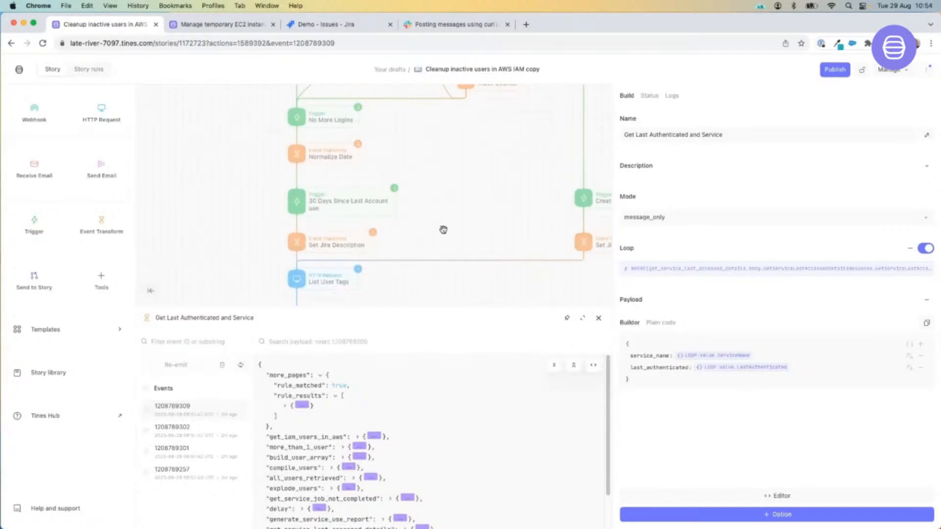
{"action": "left_click", "coordinate": [458, 217]}
{"action": "left_click", "coordinate": [367, 202]}
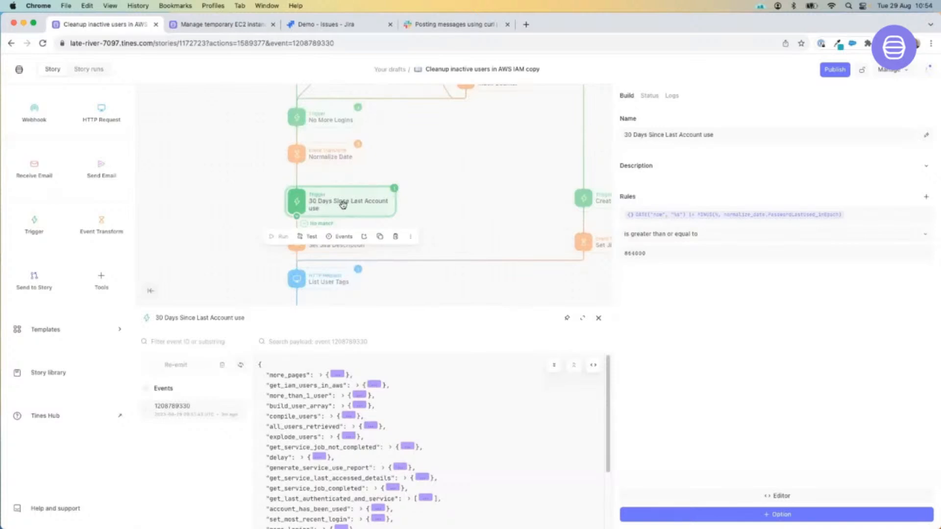
{"action": "left_click", "coordinate": [700, 217]}
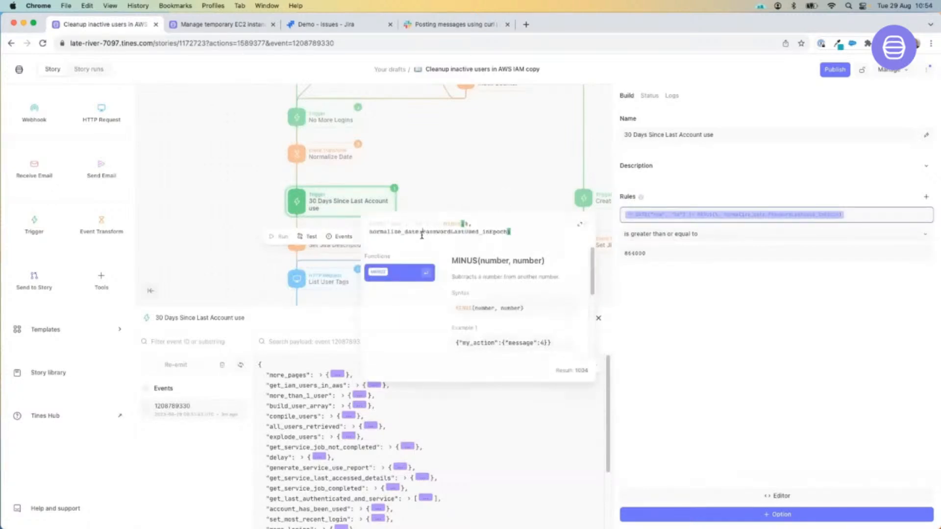
Examine the rule formula's PasswordLastUsed_inEpoch and DATE("now") parts and its calculated result, and close the formula editor
{"action": "left_click", "coordinate": [382, 232]}
{"action": "left_click_drag", "start_coordinate": [370, 232], "coordinate": [493, 232]}
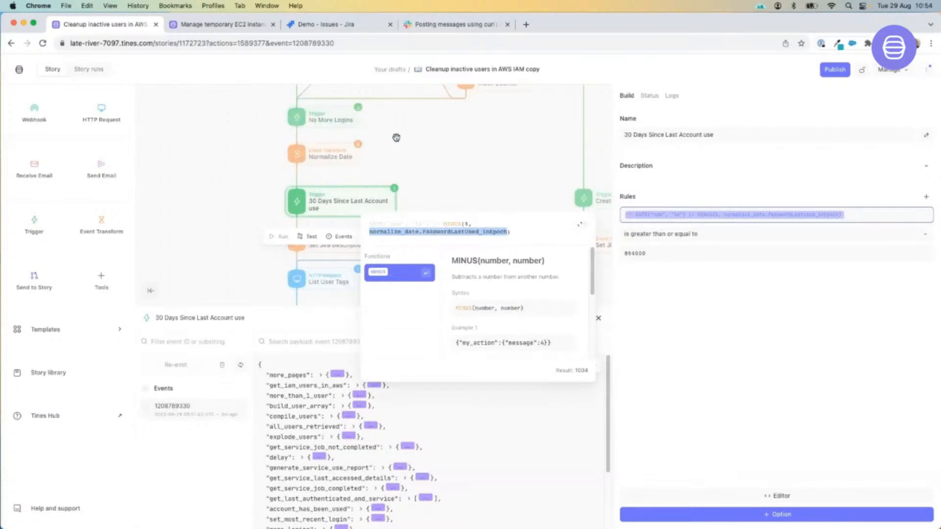
{"action": "left_click", "coordinate": [485, 232]}
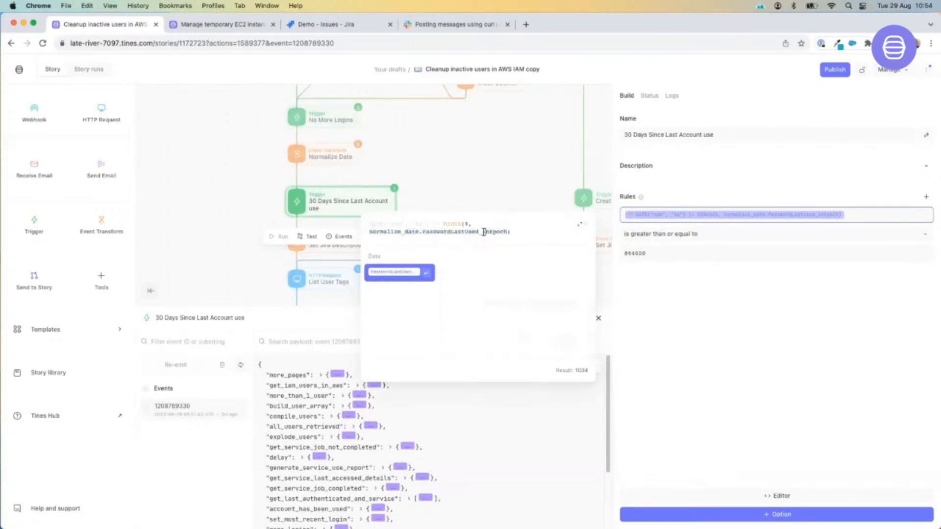
{"action": "left_click_drag", "start_coordinate": [489, 233], "coordinate": [503, 232]}
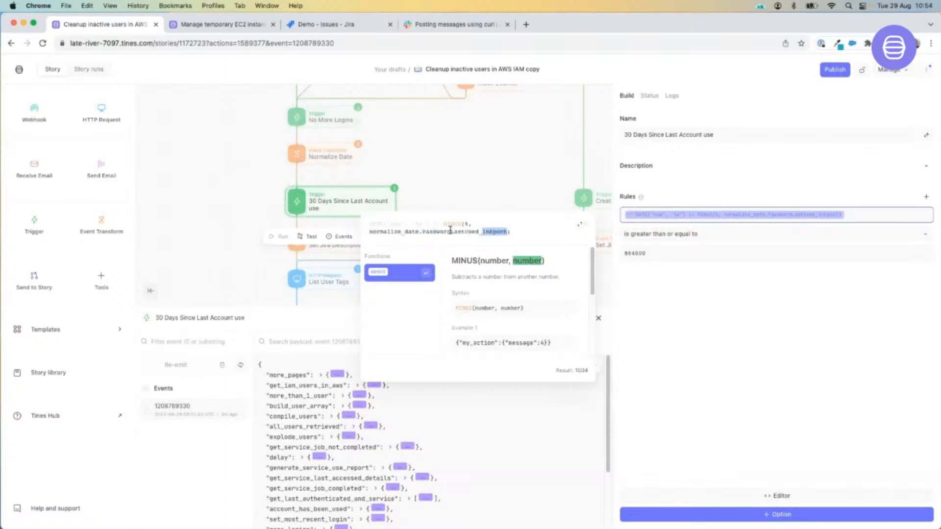
{"action": "left_click_drag", "start_coordinate": [400, 223], "coordinate": [375, 223]}
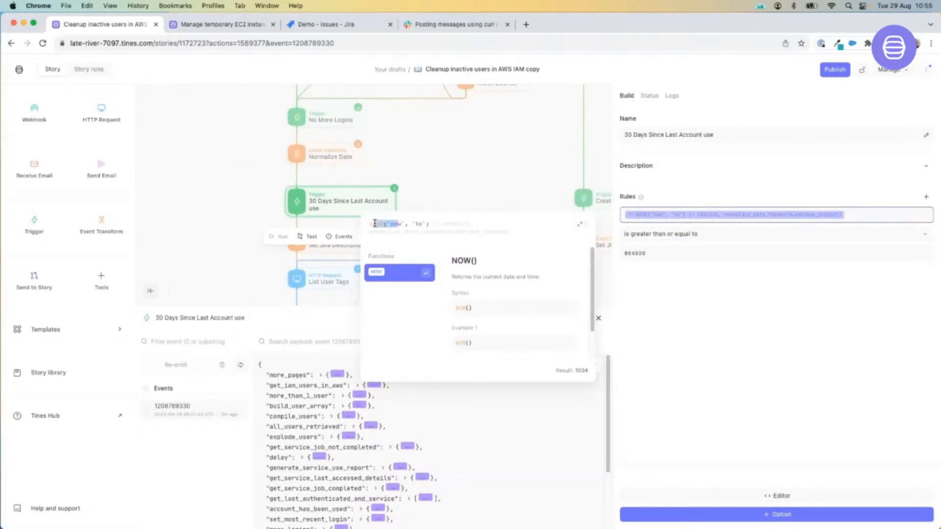
{"action": "left_click", "coordinate": [449, 224]}
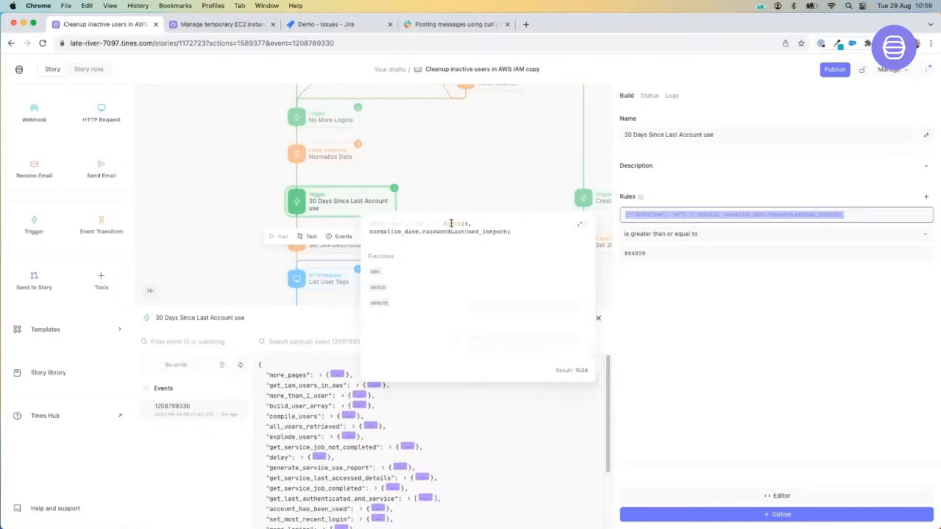
{"action": "mouse_move", "coordinate": [560, 373]}
{"action": "left_click_drag", "start_coordinate": [558, 371], "coordinate": [589, 374]}
{"action": "mouse_move", "coordinate": [582, 371]}
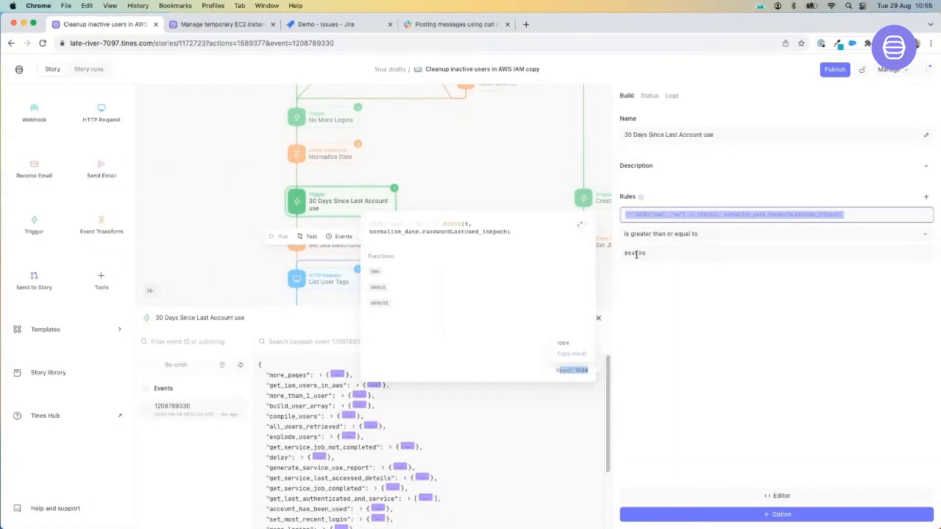
{"action": "left_click", "coordinate": [489, 186]}
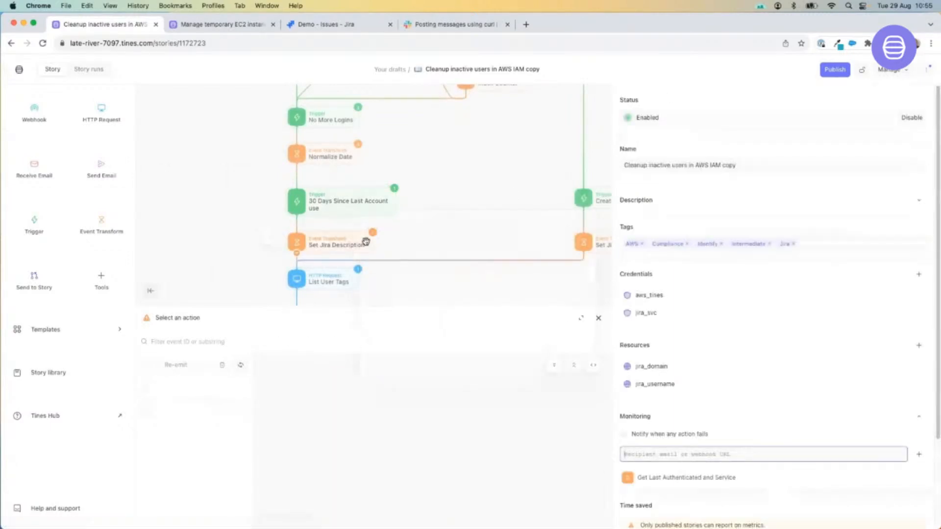
Open the Update Jira Ticket Description action, widen its settings, and examine the description payload containing the deactivation prompt link
{"action": "scroll", "coordinate": [382, 228], "scroll_direction": "down", "scroll_amount": 3}
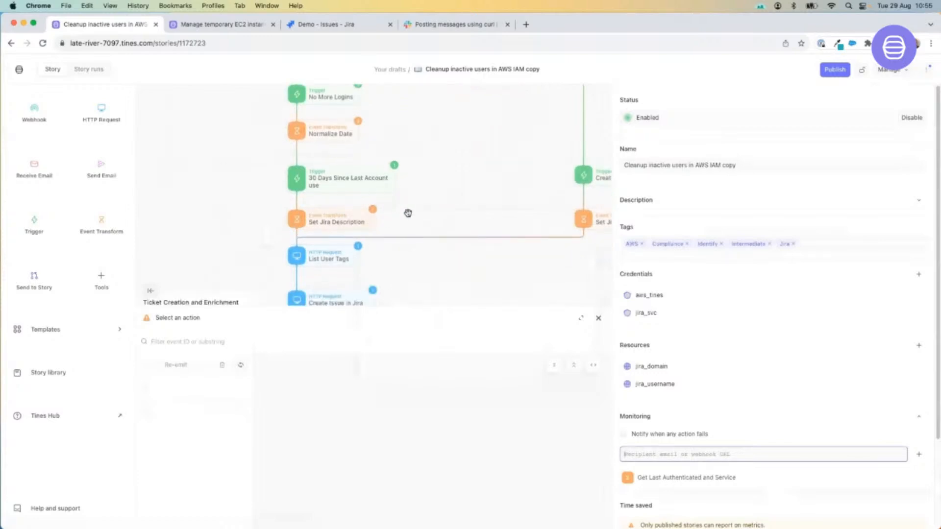
{"action": "scroll", "coordinate": [411, 215], "scroll_direction": "down", "scroll_amount": 10}
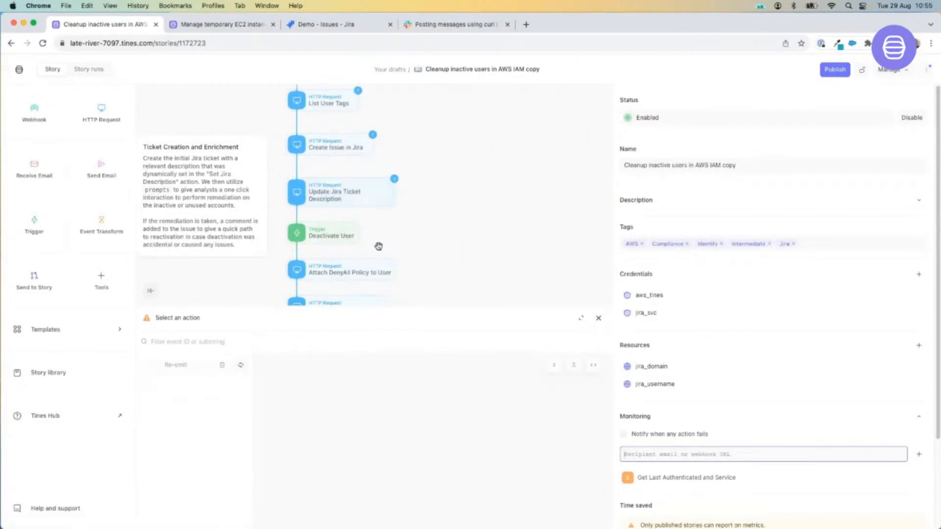
{"action": "left_click", "coordinate": [348, 200]}
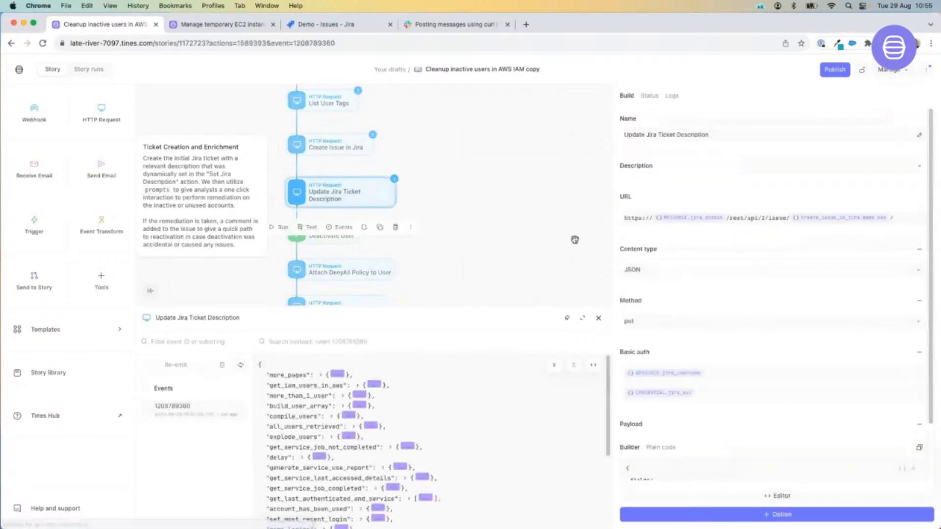
{"action": "left_click_drag", "start_coordinate": [609, 227], "coordinate": [566, 228]}
{"action": "scroll", "coordinate": [640, 319], "scroll_direction": "down", "scroll_amount": 3}
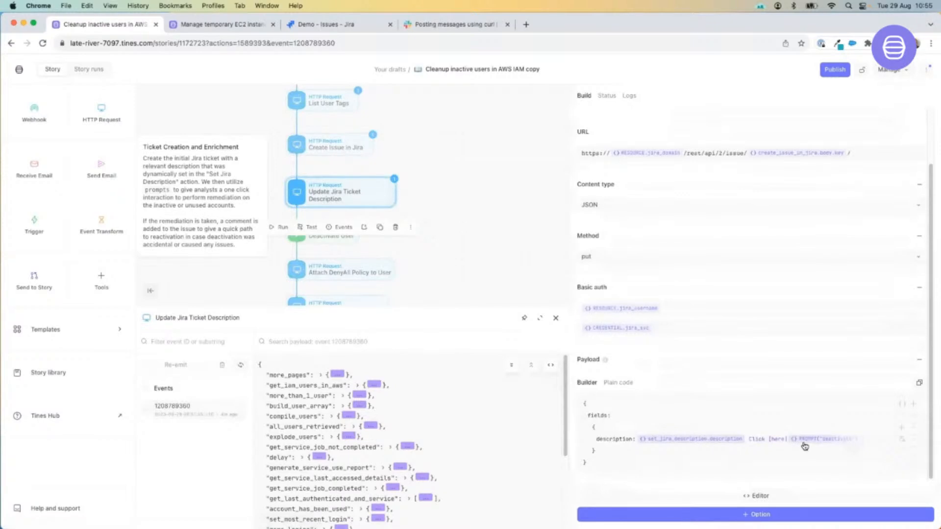
Expand update_jira_ticket_description and its headers in the action's event, look through the response, and deselect the action
{"action": "scroll", "coordinate": [412, 465], "scroll_direction": "down", "scroll_amount": 5}
{"action": "left_click", "coordinate": [394, 509]}
{"action": "scroll", "coordinate": [373, 490], "scroll_direction": "down", "scroll_amount": 1}
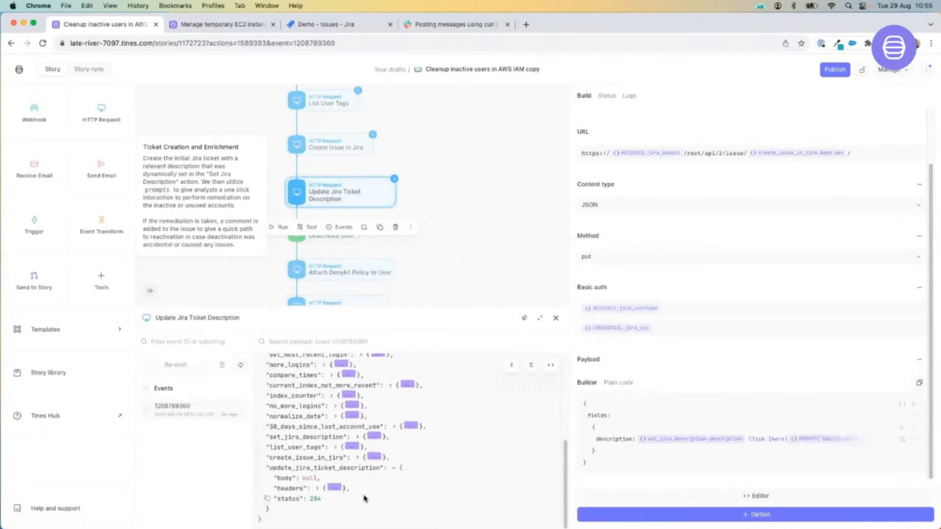
{"action": "scroll", "coordinate": [361, 500], "scroll_direction": "down", "scroll_amount": 3}
{"action": "scroll", "coordinate": [365, 492], "scroll_direction": "down", "scroll_amount": 5}
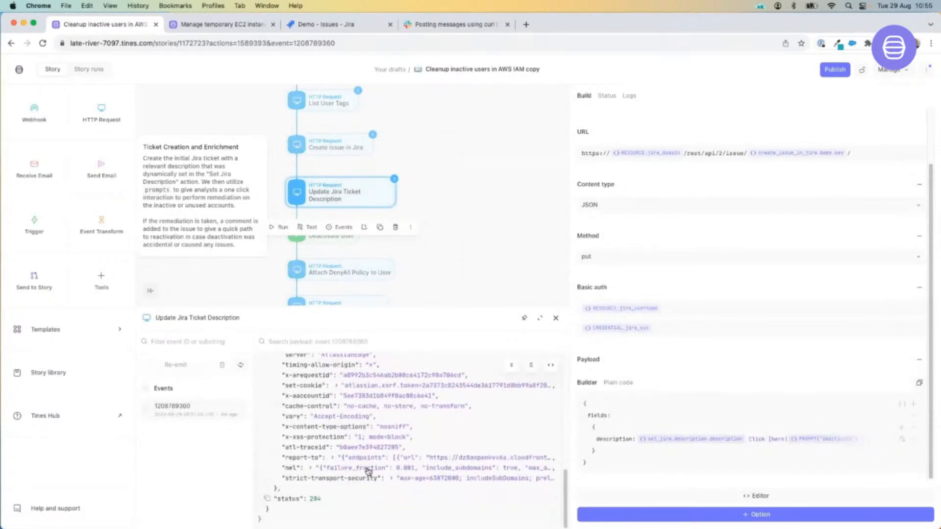
{"action": "scroll", "coordinate": [334, 456], "scroll_direction": "up", "scroll_amount": 3}
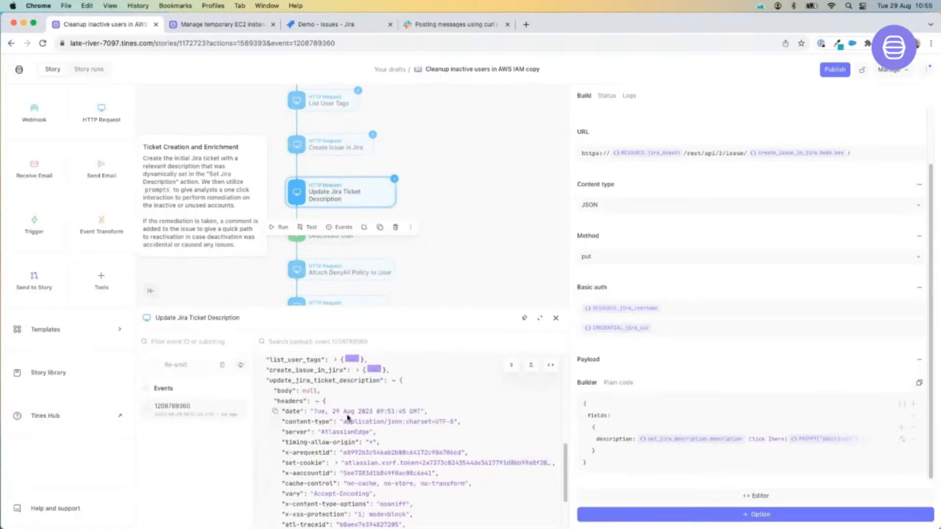
{"action": "left_click", "coordinate": [462, 241]}
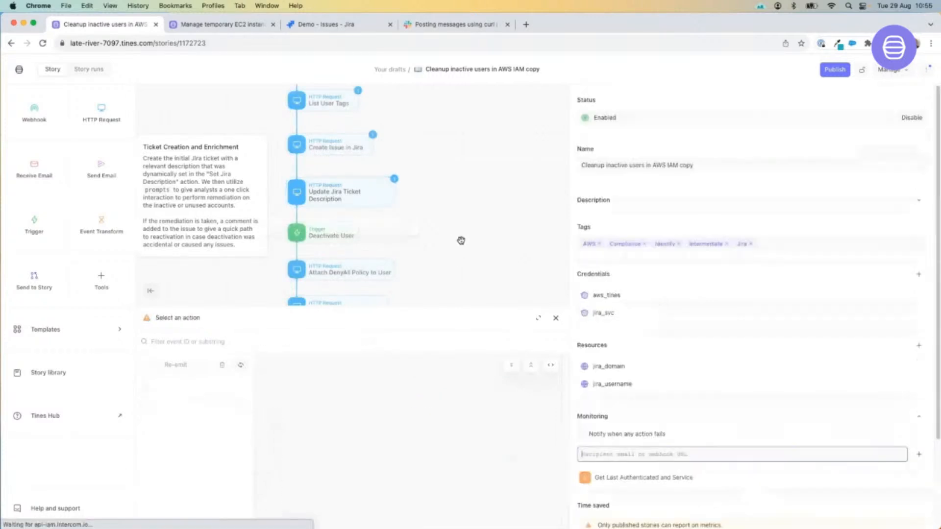
Expand create_issue_in_jira and its body in the Create Issue in Jira action's event, and copy the issue key
{"action": "left_click", "coordinate": [357, 147]}
{"action": "scroll", "coordinate": [383, 490], "scroll_direction": "down", "scroll_amount": 3}
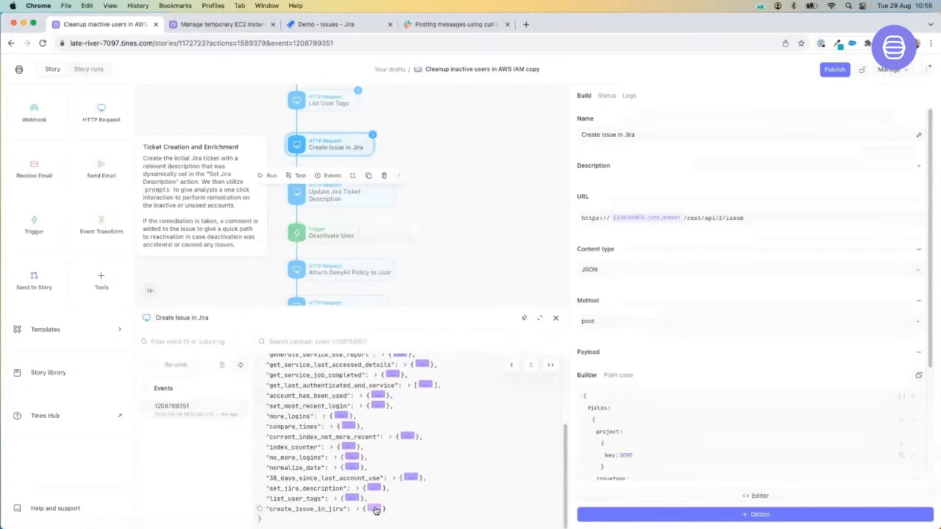
{"action": "left_click", "coordinate": [376, 510]}
{"action": "scroll", "coordinate": [380, 480], "scroll_direction": "down", "scroll_amount": 2}
{"action": "left_click", "coordinate": [322, 478]}
{"action": "scroll", "coordinate": [369, 464], "scroll_direction": "down", "scroll_amount": 1}
{"action": "scroll", "coordinate": [368, 464], "scroll_direction": "down", "scroll_amount": 2}
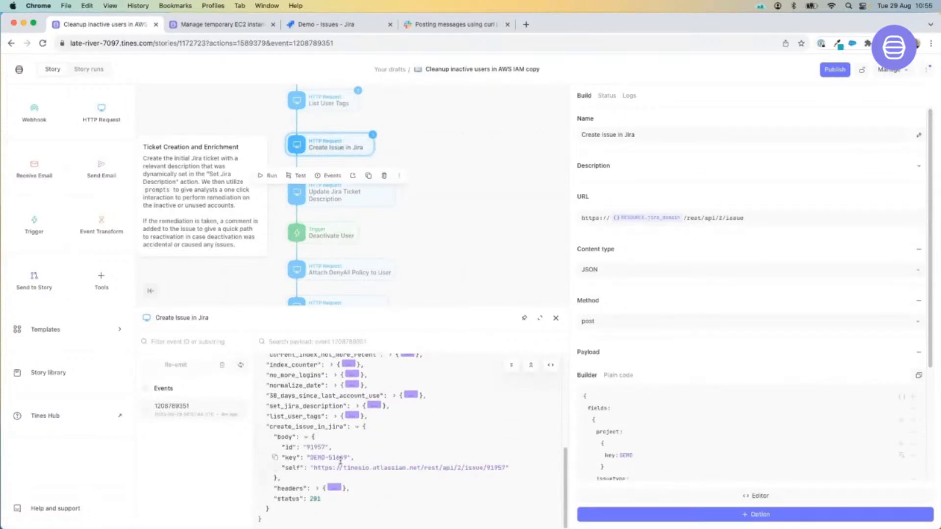
{"action": "left_click_drag", "start_coordinate": [310, 458], "coordinate": [345, 458]}
{"action": "key", "text": "super+c"}
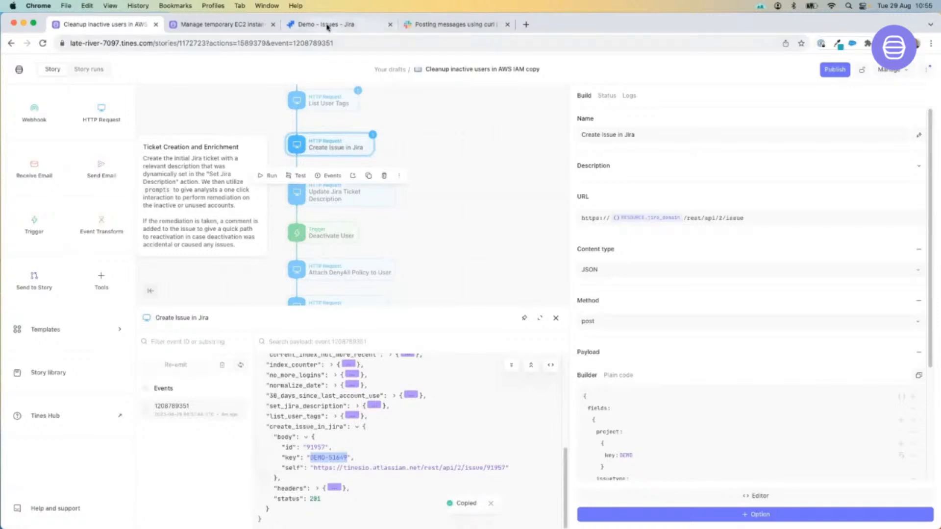
Switch to Jira and open the issue with the copied key, DEMO-51649, through search
{"action": "left_click", "coordinate": [323, 24]}
{"action": "left_click", "coordinate": [788, 67]}
{"action": "key", "text": "super+v"}
{"action": "key", "text": "Return"}
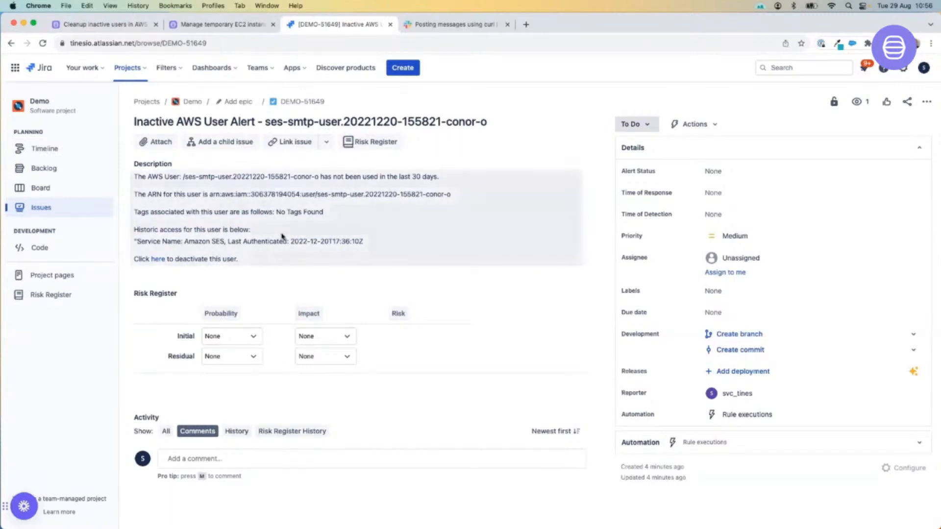
Deactivate the AWS user through the link in the issue description, close the response page, and view the issue's comments
{"action": "left_click", "coordinate": [158, 259]}
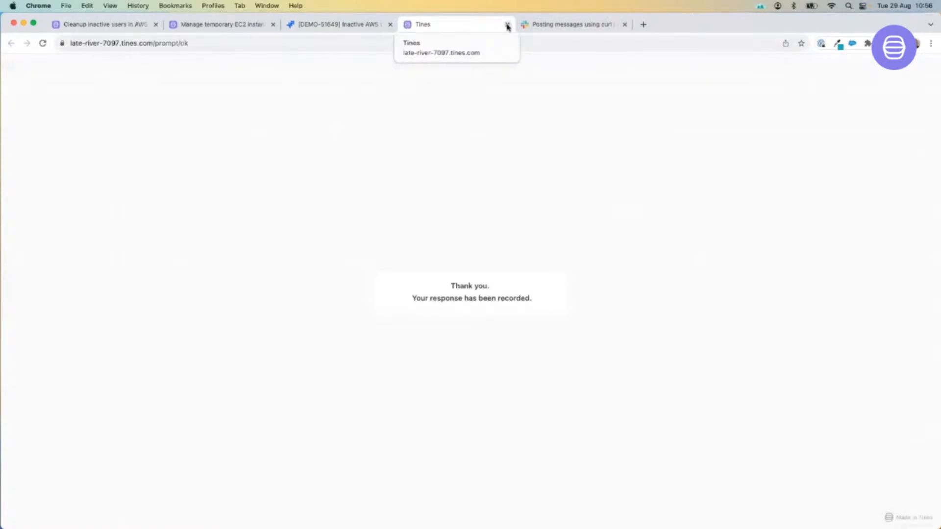
{"action": "left_click", "coordinate": [507, 25]}
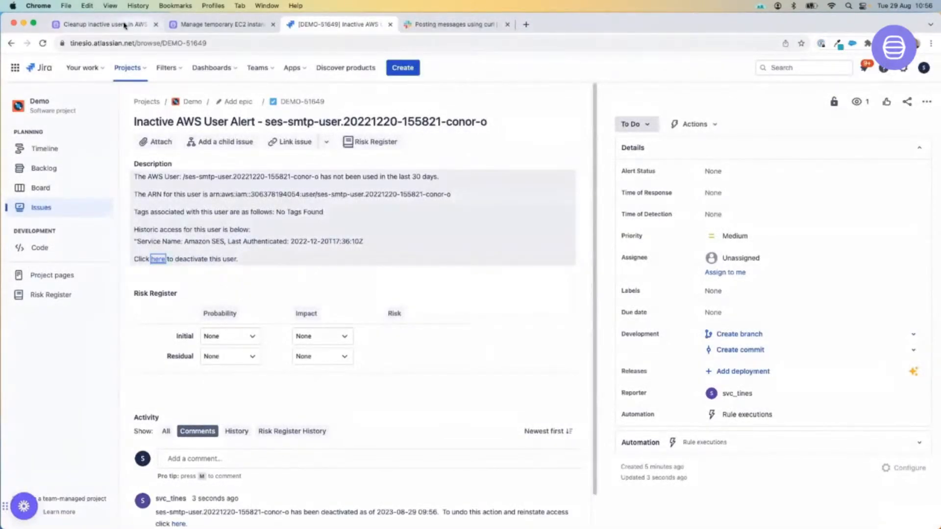
{"action": "scroll", "coordinate": [326, 405], "scroll_direction": "down", "scroll_amount": 2}
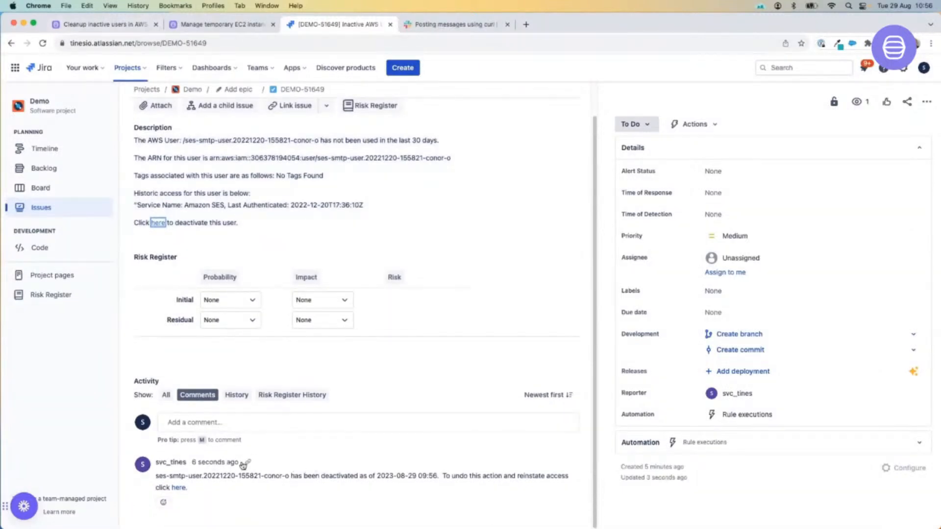
Return to the Tines story, deselect Create Issue in Jira, and check the event counts from Deactivate User to Add Reactivate Comment
{"action": "left_click", "coordinate": [107, 26]}
{"action": "scroll", "coordinate": [437, 240], "scroll_direction": "down", "scroll_amount": 1}
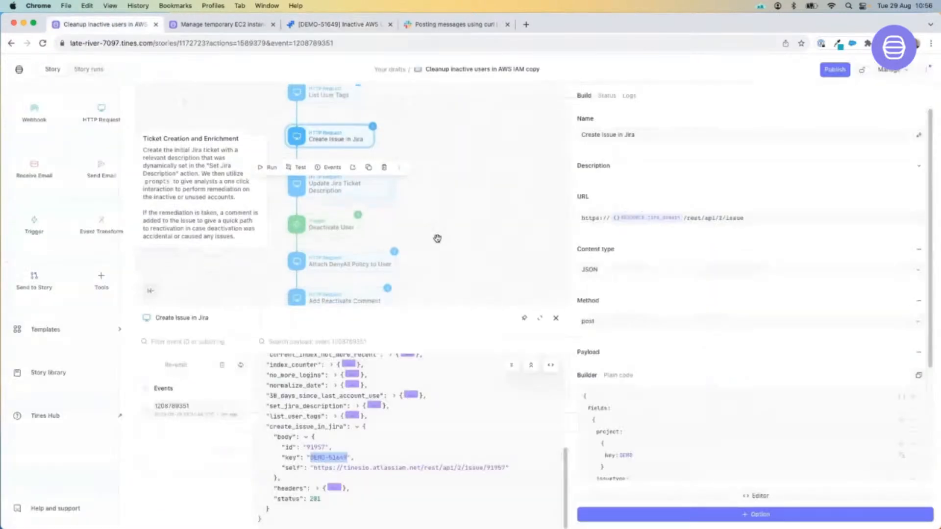
{"action": "left_click", "coordinate": [445, 195]}
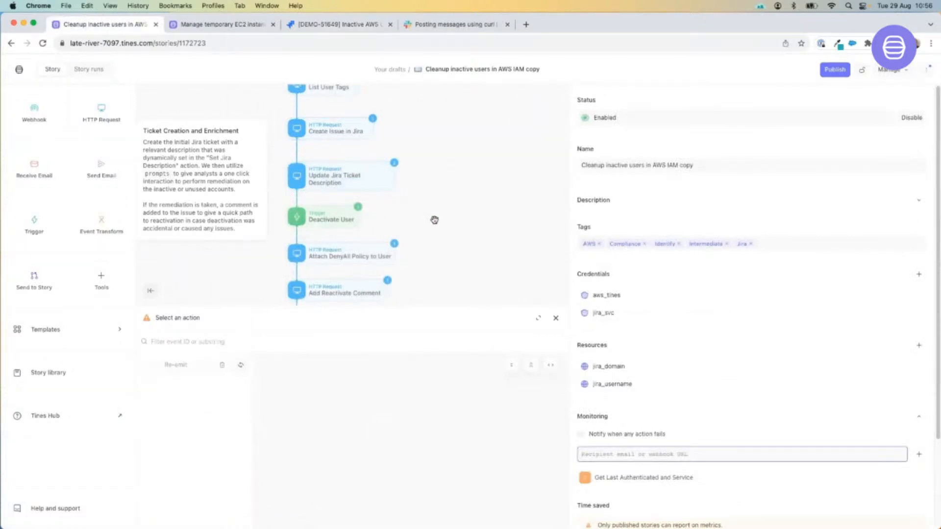
Select the Add Reactivate Comment action below Attach DenyAll Policy to User and examine its event and request configuration
{"action": "scroll", "coordinate": [435, 219], "scroll_direction": "down", "scroll_amount": 5}
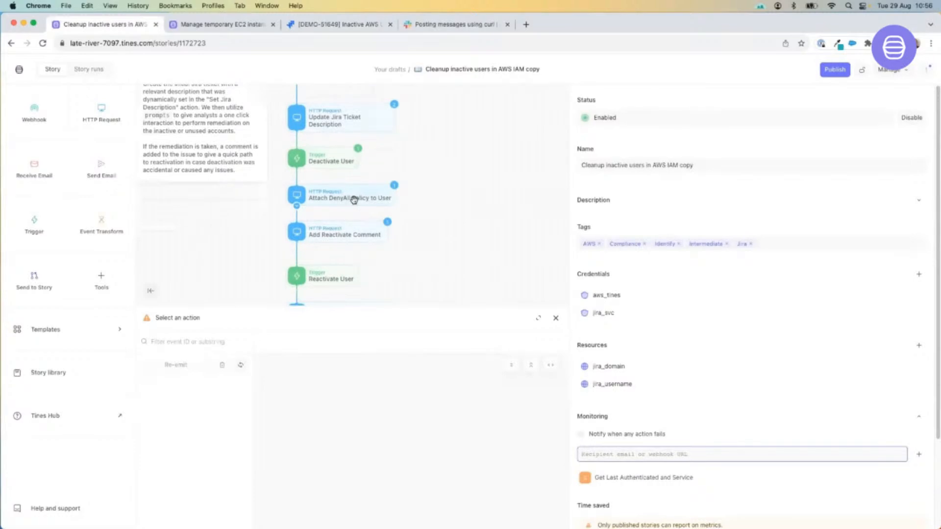
{"action": "scroll", "coordinate": [354, 199], "scroll_direction": "down", "scroll_amount": 1}
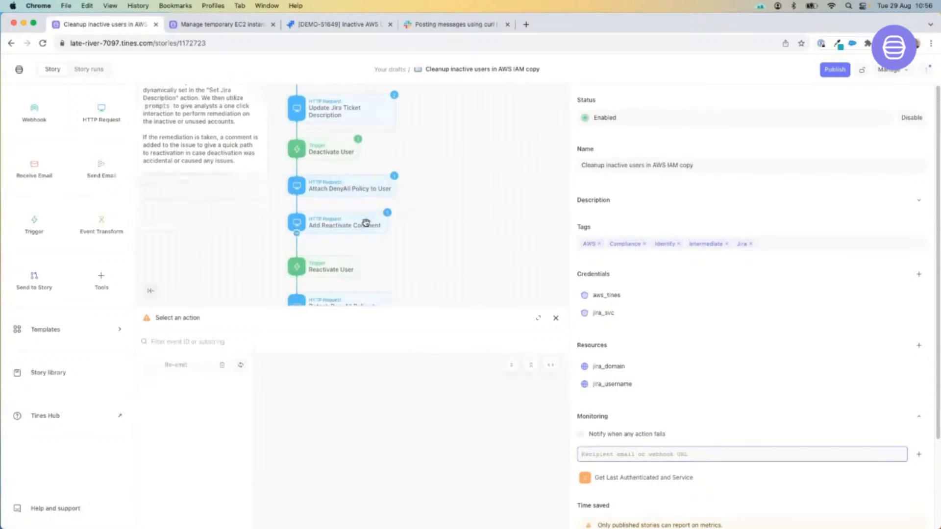
{"action": "scroll", "coordinate": [346, 225], "scroll_direction": "down", "scroll_amount": 3}
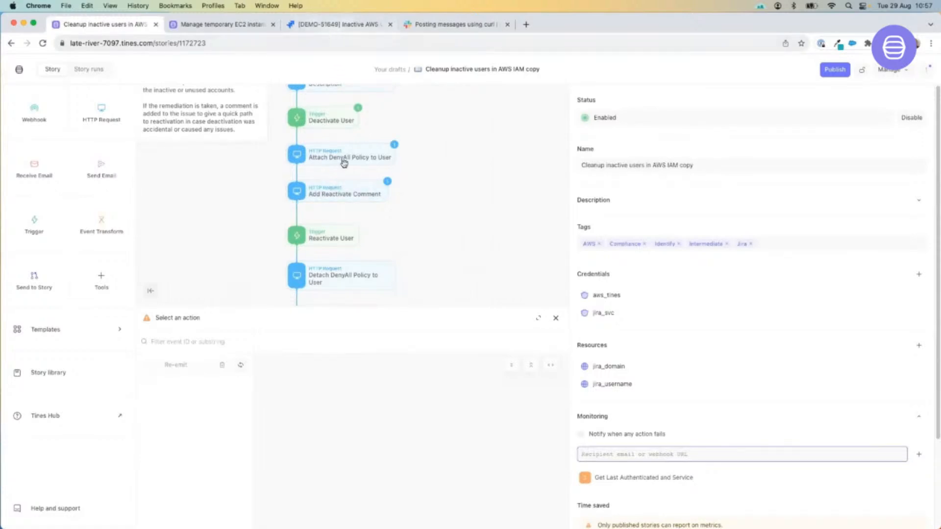
{"action": "left_click", "coordinate": [352, 194]}
{"action": "scroll", "coordinate": [668, 404], "scroll_direction": "down", "scroll_amount": 3}
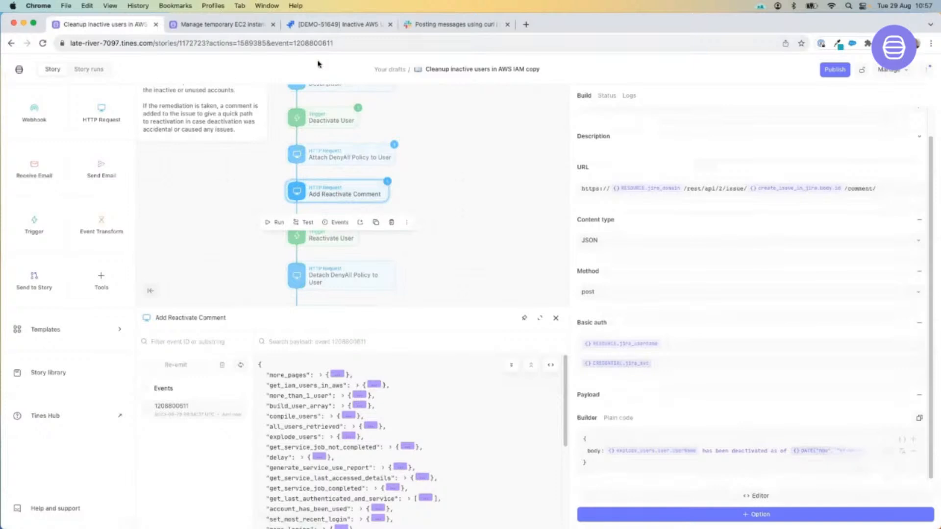
Switch to the Jira issue, reactivate the user through the link in the comment, close the response page, and view the newest comment
{"action": "left_click", "coordinate": [328, 28]}
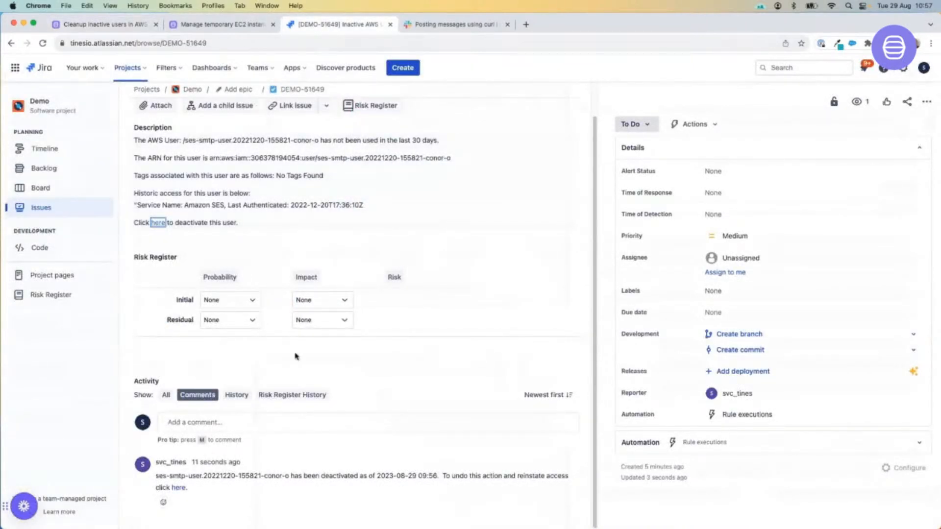
{"action": "left_click", "coordinate": [178, 488]}
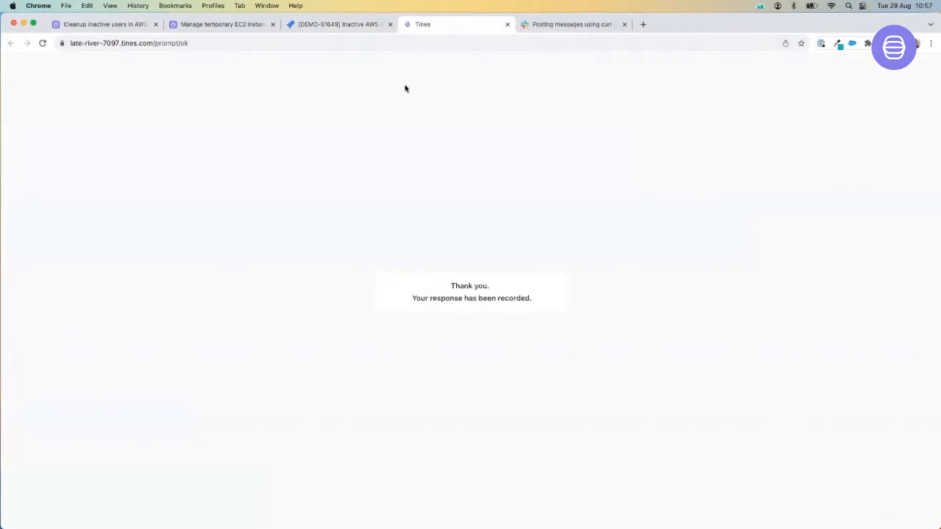
{"action": "left_click", "coordinate": [508, 25]}
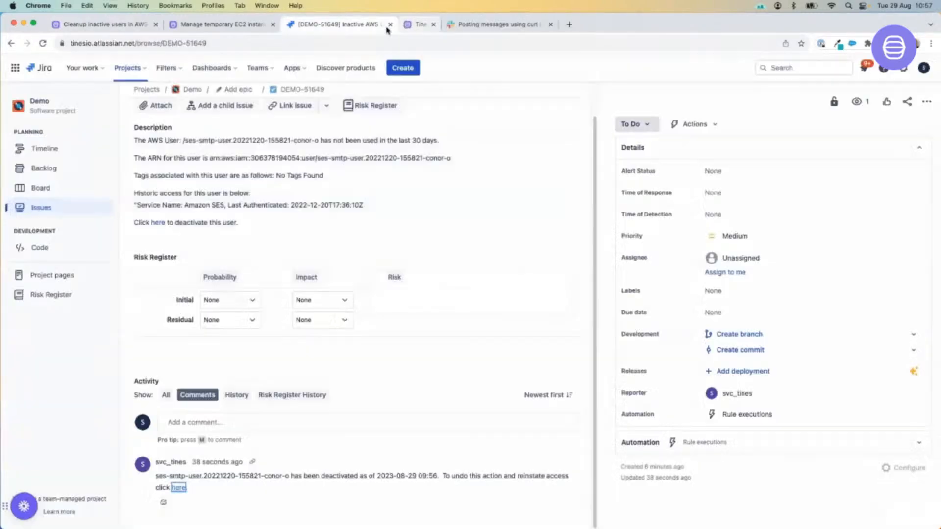
{"action": "scroll", "coordinate": [294, 422], "scroll_direction": "down", "scroll_amount": 2}
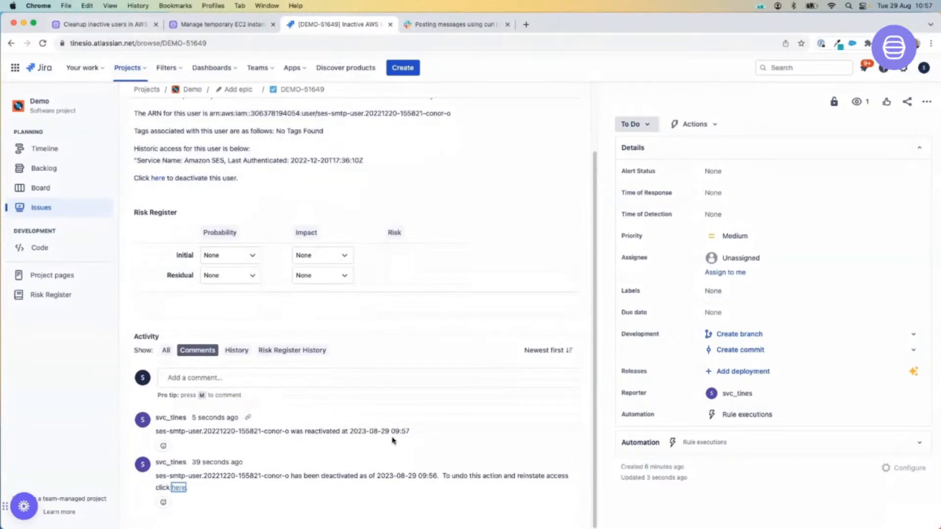
Return to the Tines cleanup story, enlarge the storyboard area, and review the actions from Update Jira Comment back up to No More Logins
{"action": "left_click", "coordinate": [114, 29]}
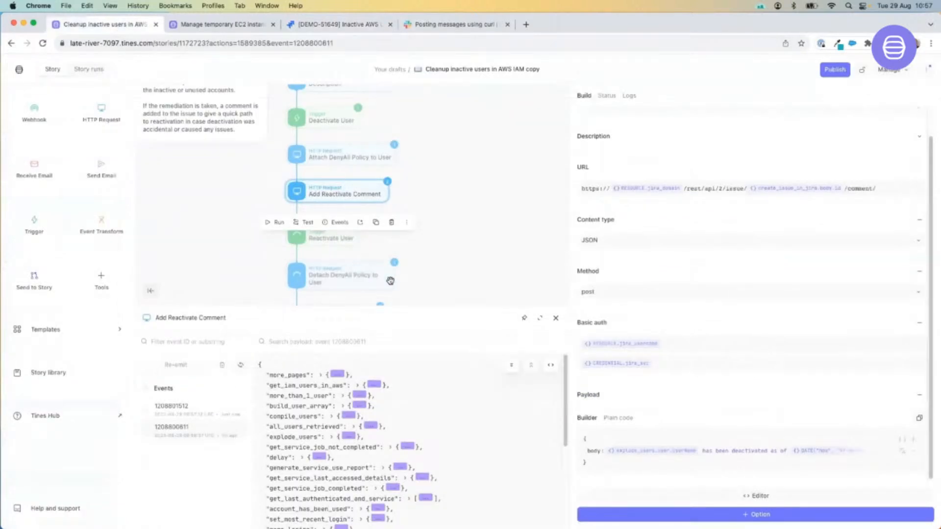
{"action": "scroll", "coordinate": [393, 280], "scroll_direction": "down", "scroll_amount": 3}
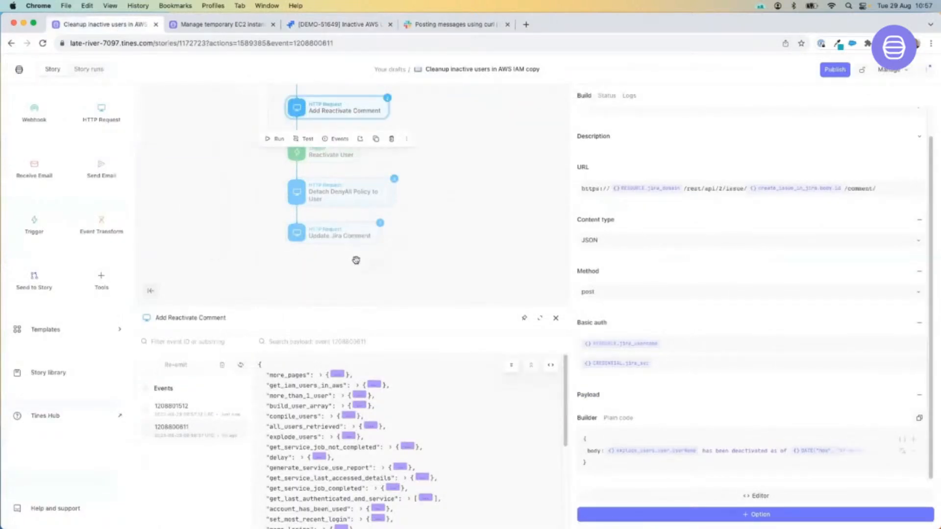
{"action": "left_click_drag", "start_coordinate": [390, 308], "coordinate": [393, 401]}
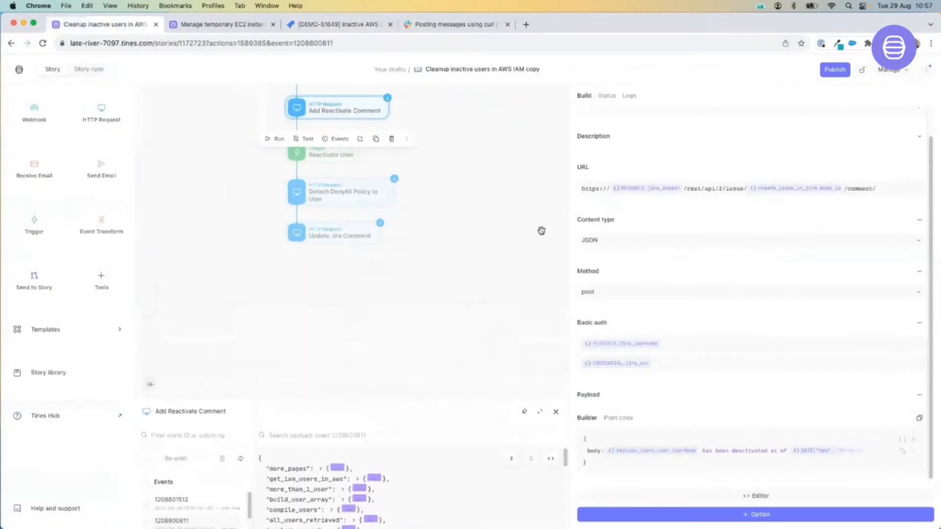
{"action": "left_click_drag", "start_coordinate": [572, 216], "coordinate": [693, 230]}
{"action": "left_click", "coordinate": [481, 171]}
{"action": "scroll", "coordinate": [473, 245], "scroll_direction": "up", "scroll_amount": 5}
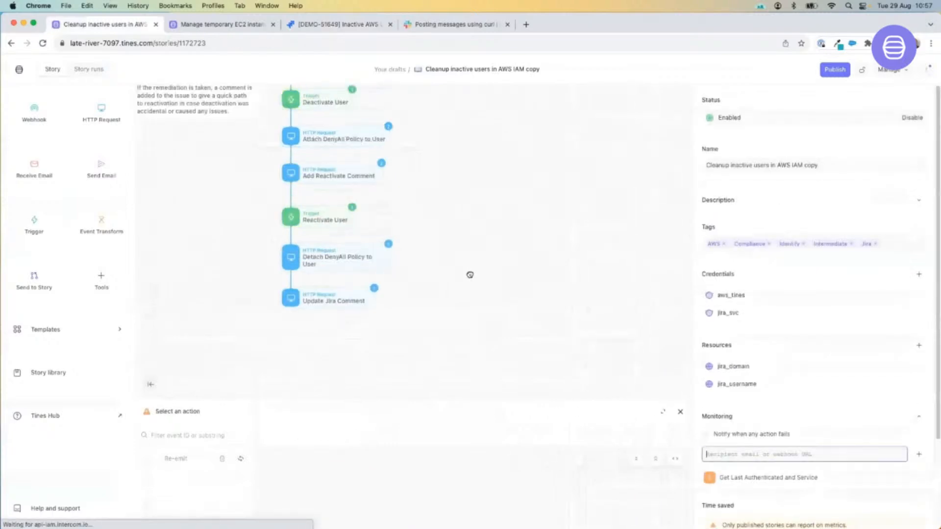
{"action": "scroll", "coordinate": [494, 212], "scroll_direction": "up", "scroll_amount": 5}
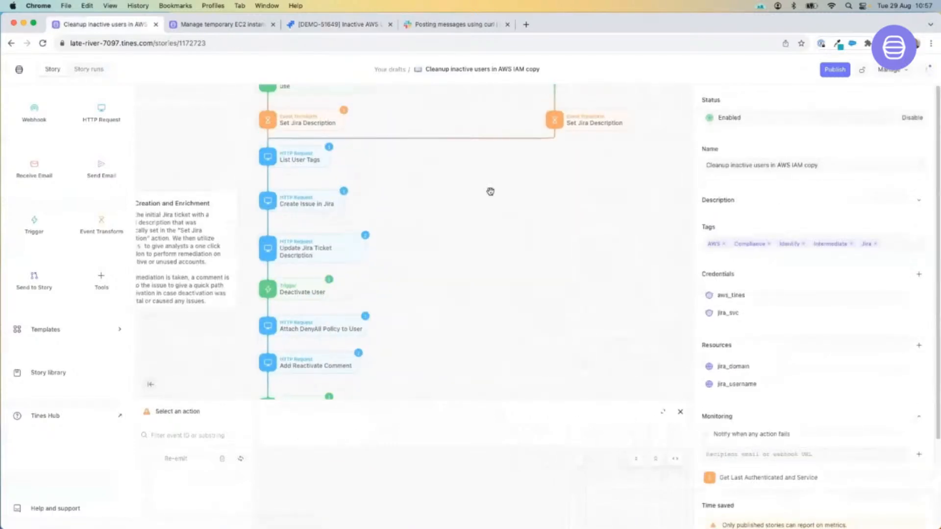
{"action": "scroll", "coordinate": [489, 305], "scroll_direction": "up", "scroll_amount": 1}
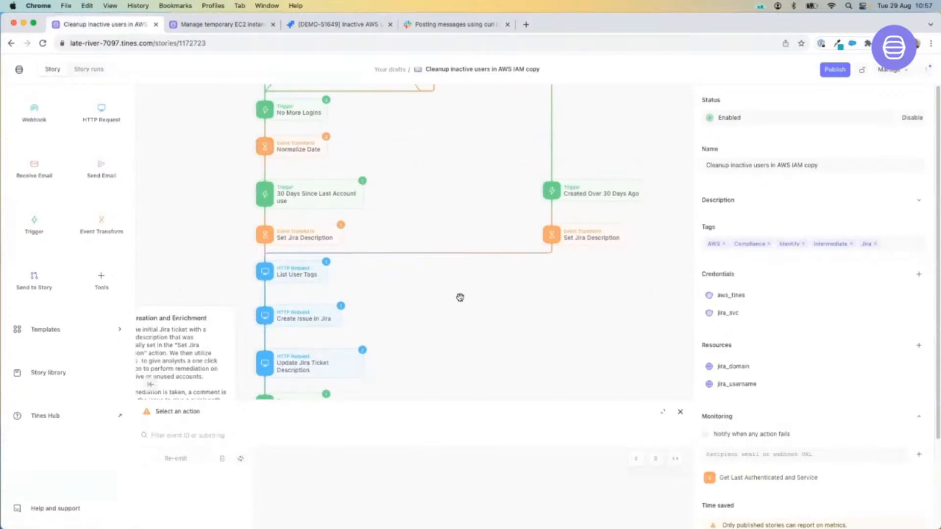
{"action": "scroll", "coordinate": [442, 308], "scroll_direction": "up", "scroll_amount": 2}
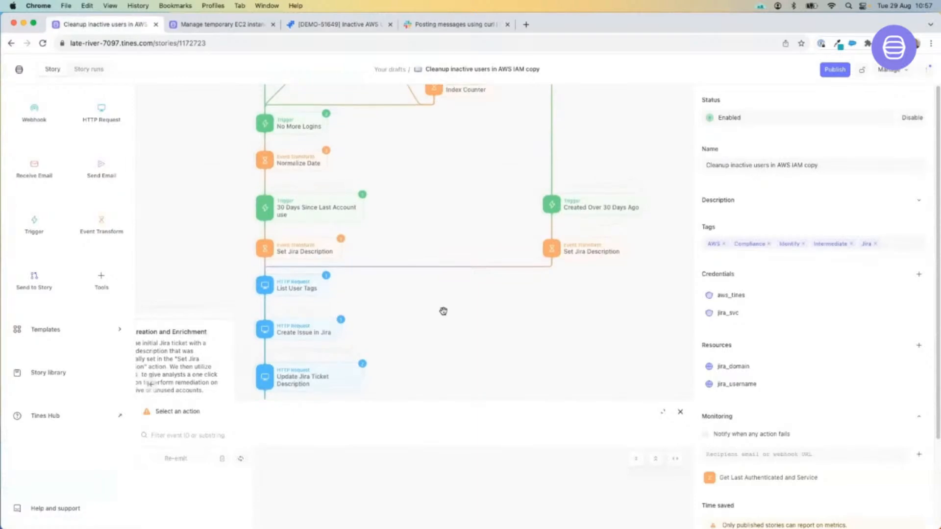
{"action": "scroll", "coordinate": [443, 311], "scroll_direction": "up", "scroll_amount": 2}
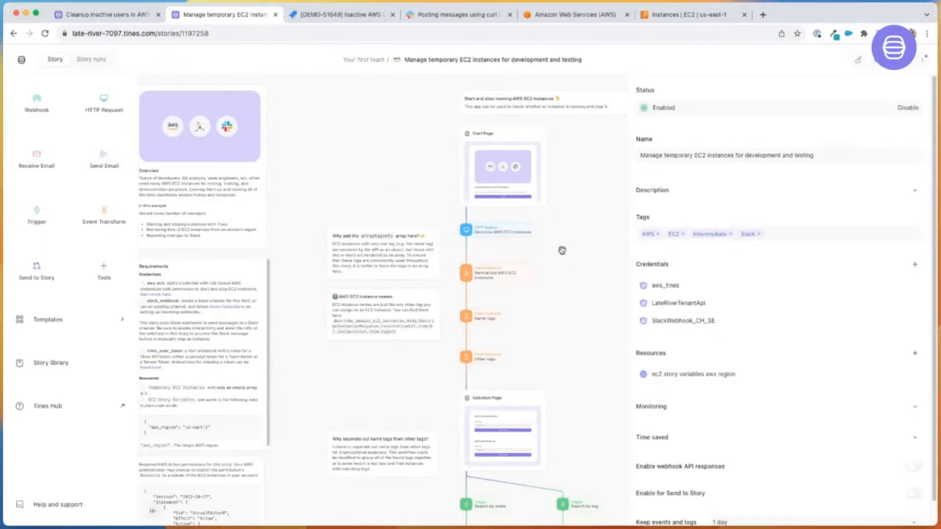
In the Manage temporary EC2 instances story, widen the storyboard area and open the Start Page for editing
{"action": "left_click_drag", "start_coordinate": [631, 240], "coordinate": [680, 241]}
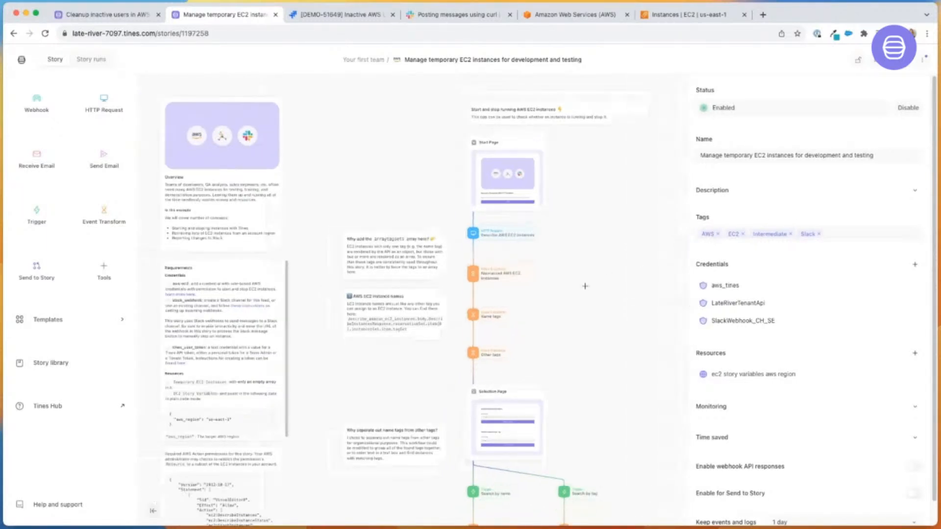
{"action": "scroll", "coordinate": [585, 286], "scroll_direction": "up", "scroll_amount": 2}
{"action": "scroll", "coordinate": [585, 287], "scroll_direction": "up", "scroll_amount": 4}
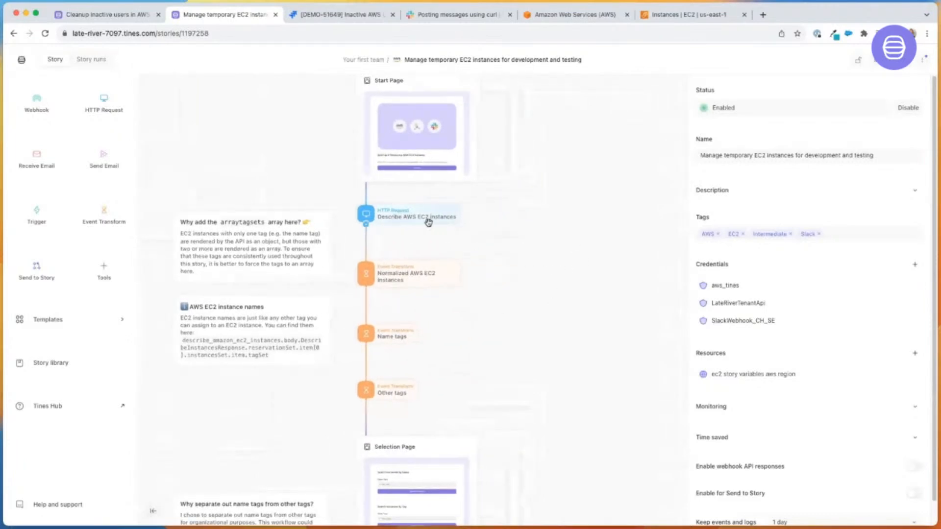
{"action": "left_click_drag", "start_coordinate": [542, 216], "coordinate": [542, 254]}
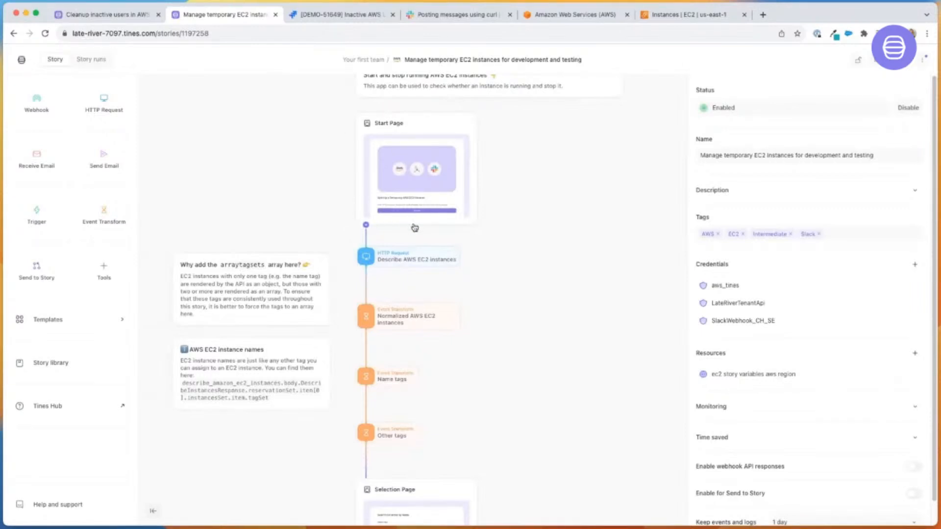
{"action": "left_click", "coordinate": [414, 222]}
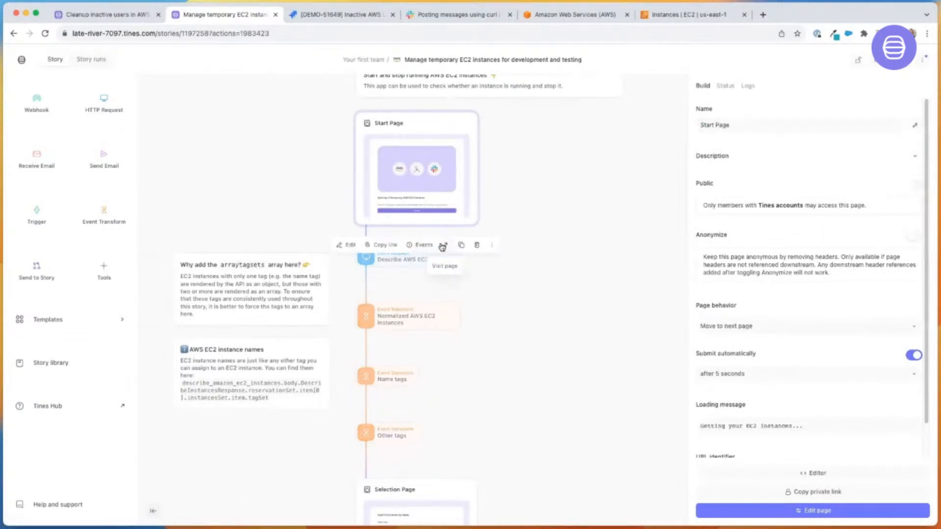
{"action": "left_click", "coordinate": [349, 246]}
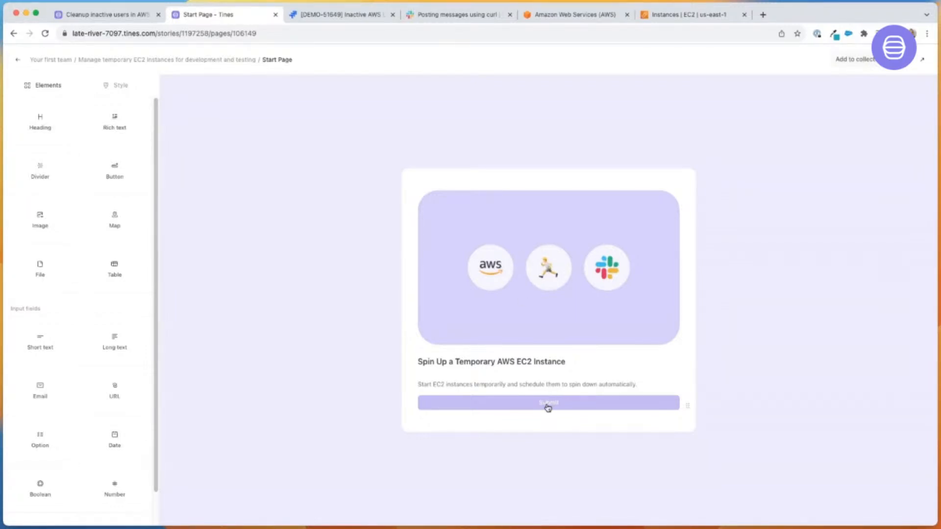
Examine the elements and input fields available for the Start Page, and view its style settings
{"action": "scroll", "coordinate": [140, 367], "scroll_direction": "down", "scroll_amount": 1}
{"action": "scroll", "coordinate": [80, 372], "scroll_direction": "down", "scroll_amount": 2}
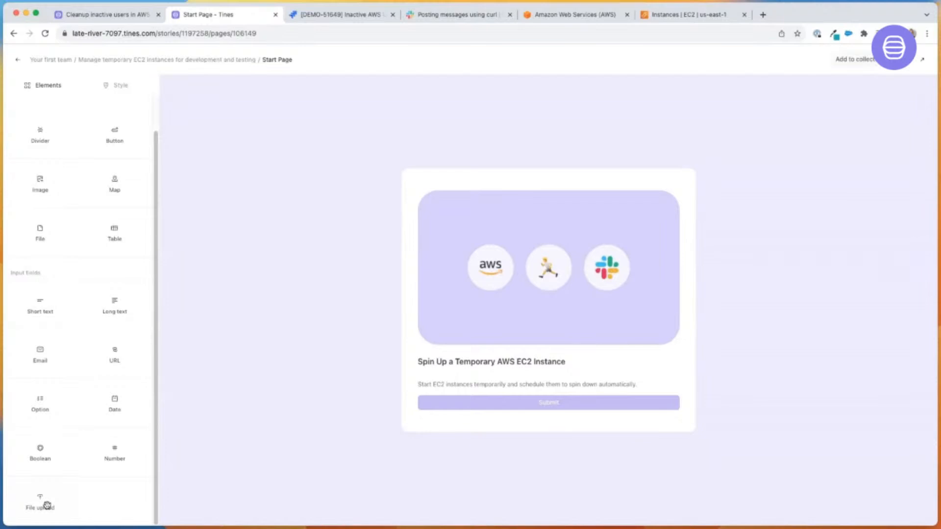
{"action": "scroll", "coordinate": [110, 348], "scroll_direction": "up", "scroll_amount": 2}
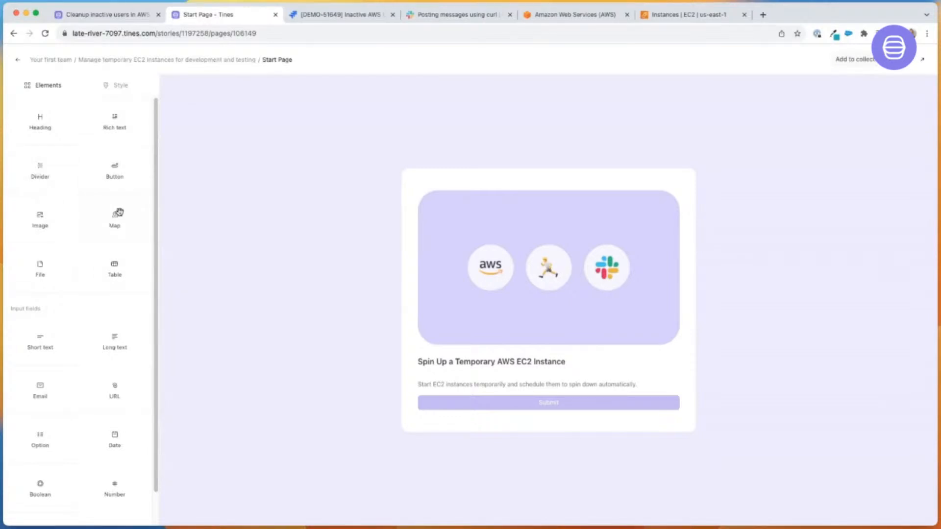
{"action": "left_click", "coordinate": [124, 88]}
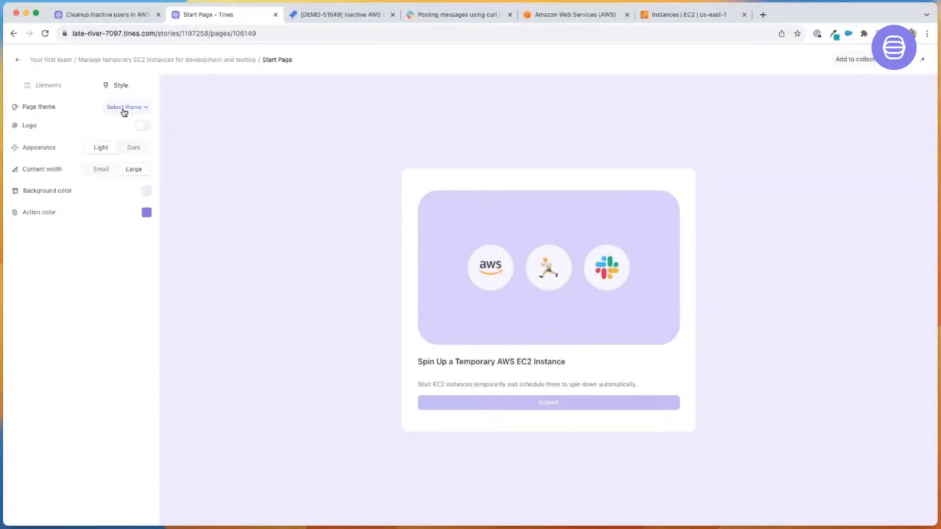
Return to the EC2 instances story and examine its flow from the Start Page through the Selection Page to the three Instances Pages
{"action": "left_click", "coordinate": [195, 61]}
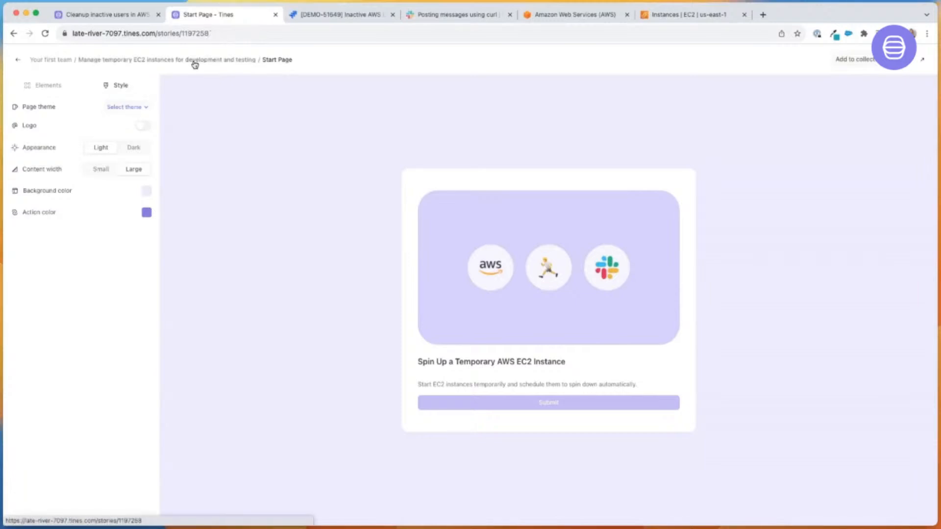
{"action": "scroll", "coordinate": [596, 260], "scroll_direction": "right", "scroll_amount": 10}
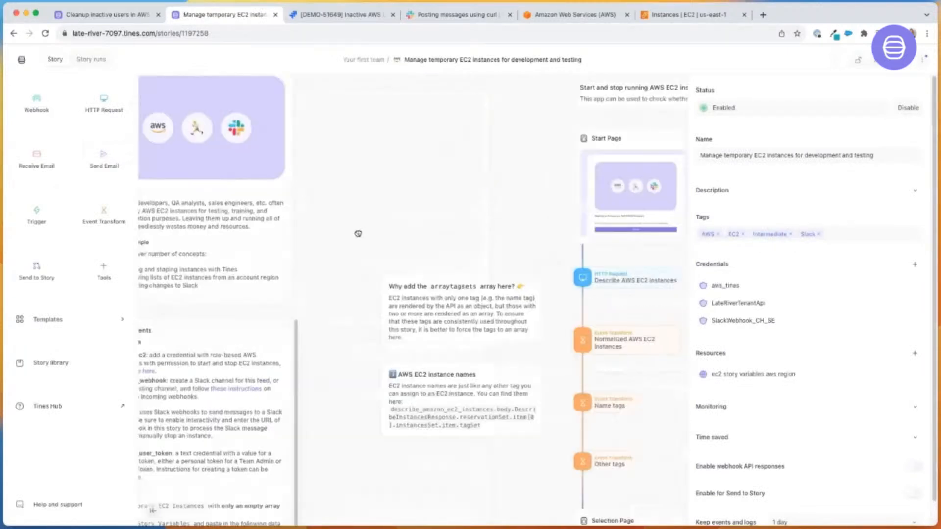
{"action": "scroll", "coordinate": [279, 197], "scroll_direction": "right", "scroll_amount": 4}
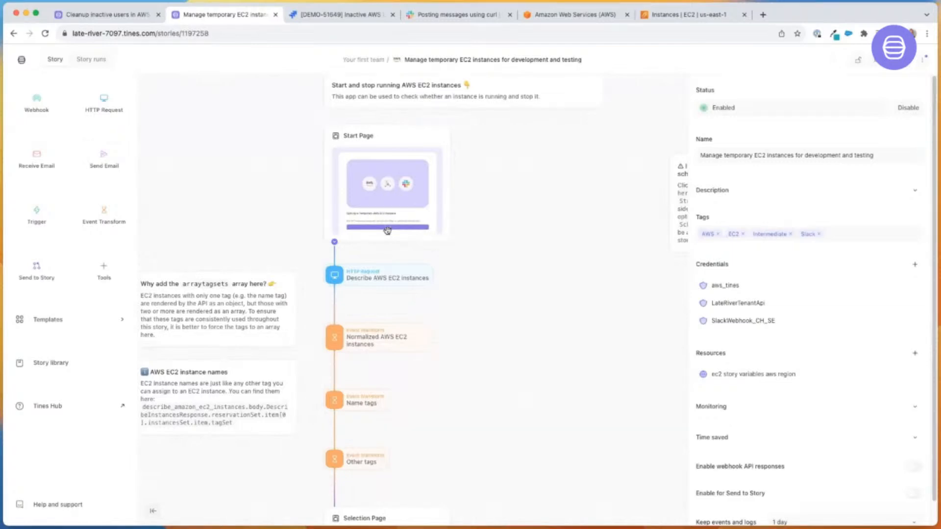
{"action": "scroll", "coordinate": [479, 295], "scroll_direction": "down", "scroll_amount": 2}
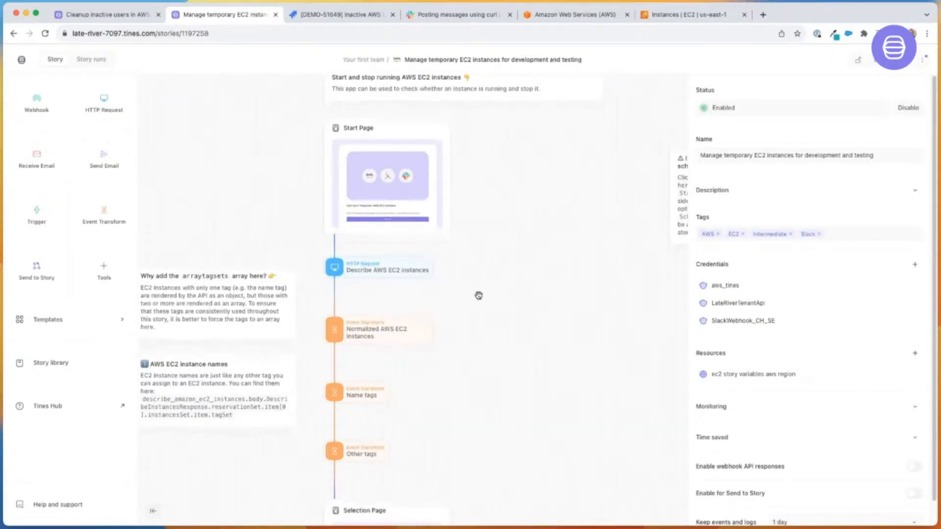
{"action": "scroll", "coordinate": [479, 295], "scroll_direction": "down", "scroll_amount": 5}
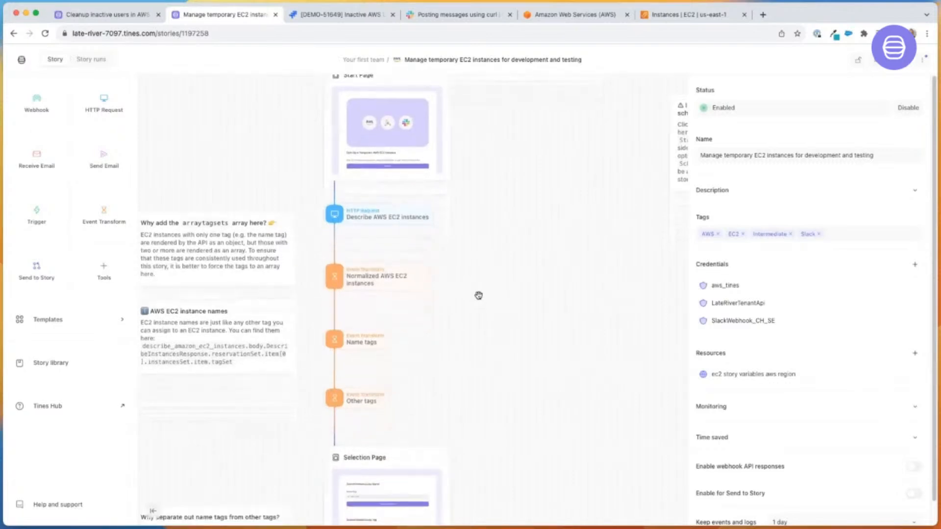
{"action": "scroll", "coordinate": [479, 296], "scroll_direction": "down", "scroll_amount": 4}
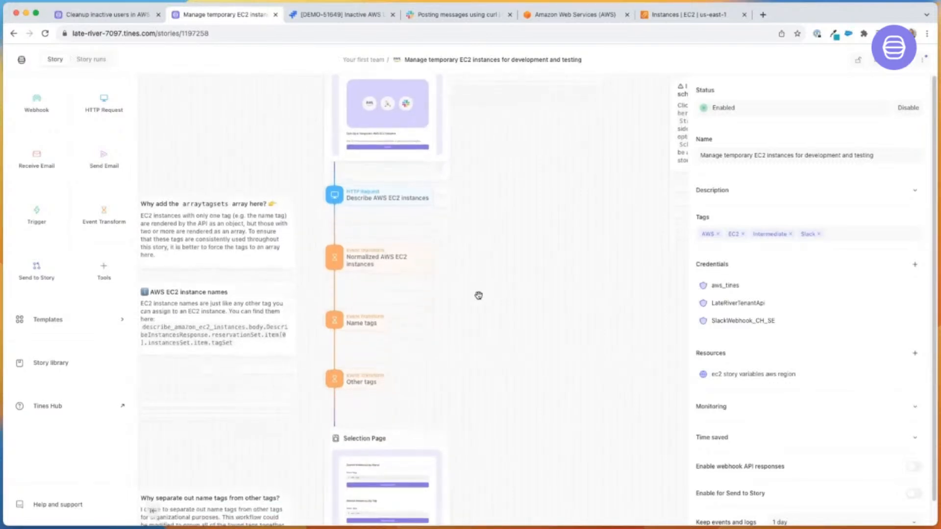
{"action": "scroll", "coordinate": [479, 295], "scroll_direction": "down", "scroll_amount": 8}
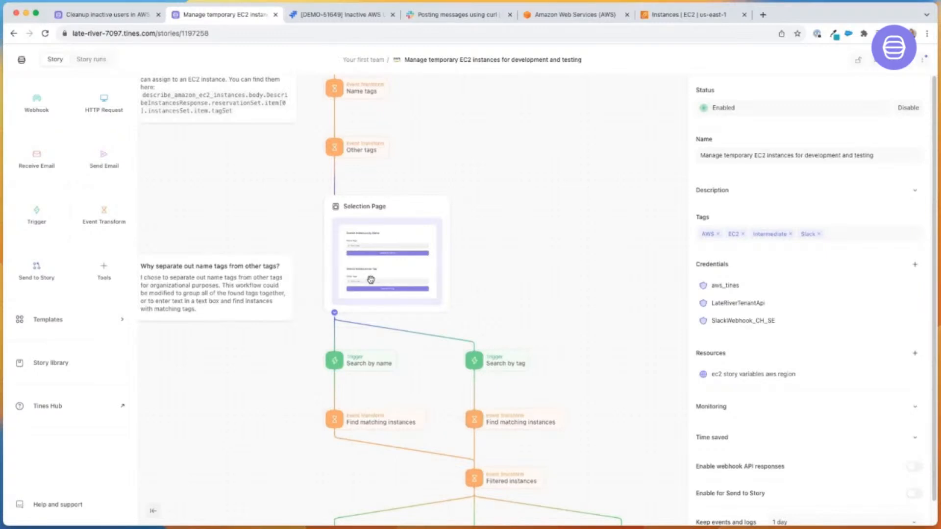
{"action": "scroll", "coordinate": [371, 279], "scroll_direction": "down", "scroll_amount": 5}
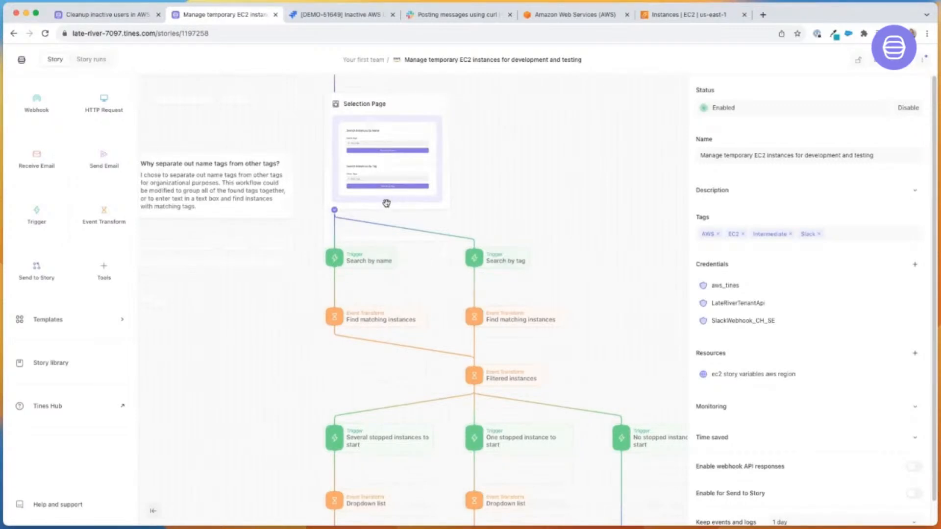
{"action": "scroll", "coordinate": [415, 249], "scroll_direction": "down", "scroll_amount": 2}
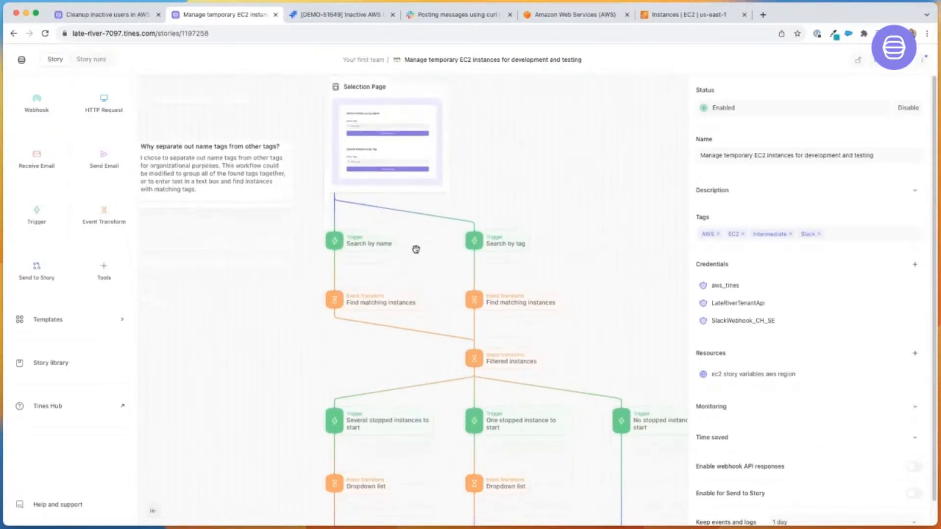
{"action": "scroll", "coordinate": [431, 277], "scroll_direction": "down", "scroll_amount": 5}
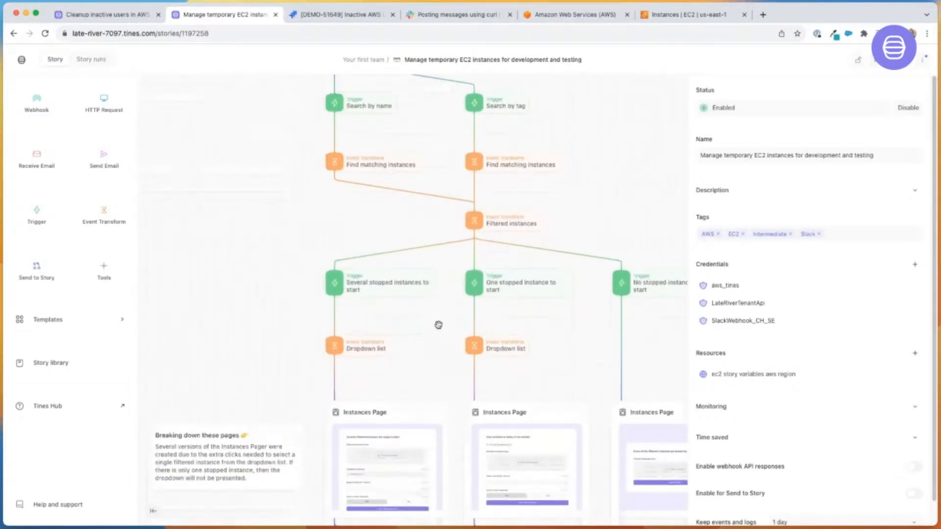
{"action": "left_click_drag", "start_coordinate": [429, 322], "coordinate": [326, 273]}
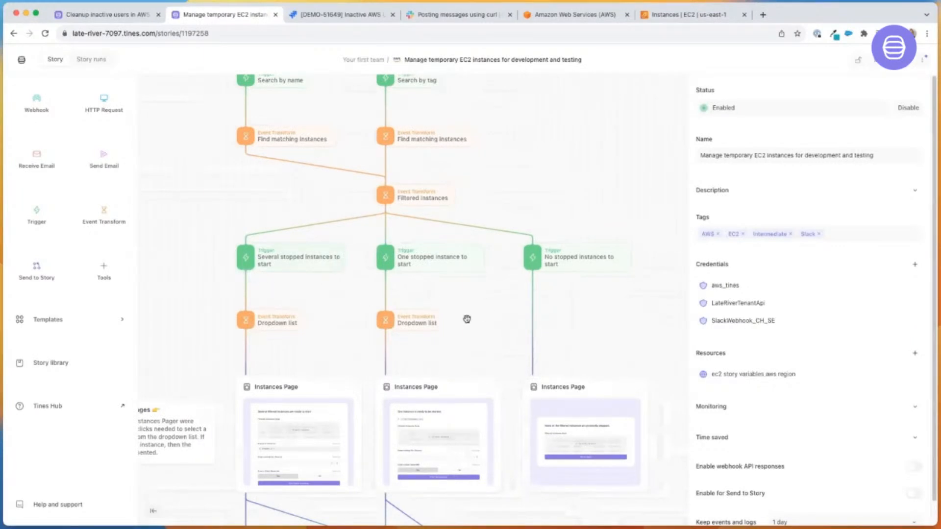
Examine the EC2 story's flow from the Selection Page through the stopped-instance triggers and Instances Pages to the Cancel Page
{"action": "left_click_drag", "start_coordinate": [480, 324], "coordinate": [490, 394]}
{"action": "left_click_drag", "start_coordinate": [532, 227], "coordinate": [536, 357]}
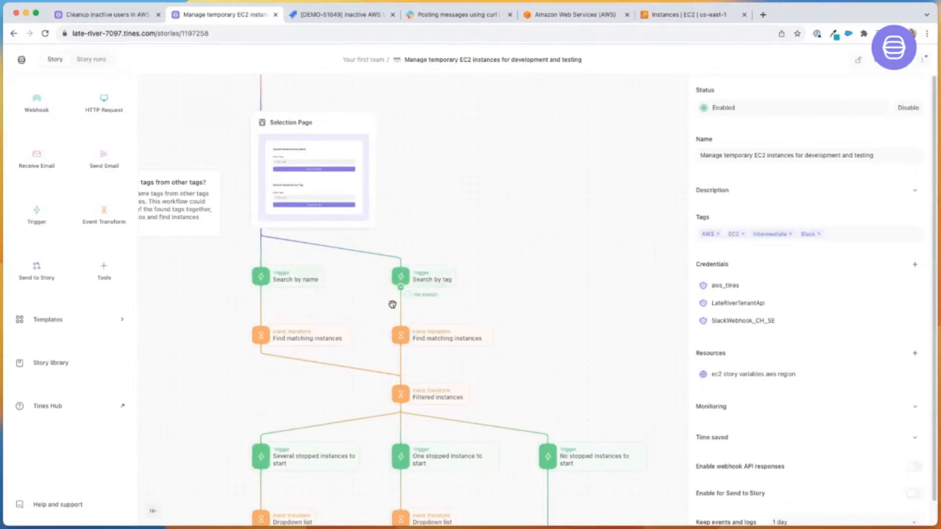
{"action": "scroll", "coordinate": [384, 317], "scroll_direction": "down", "scroll_amount": 5}
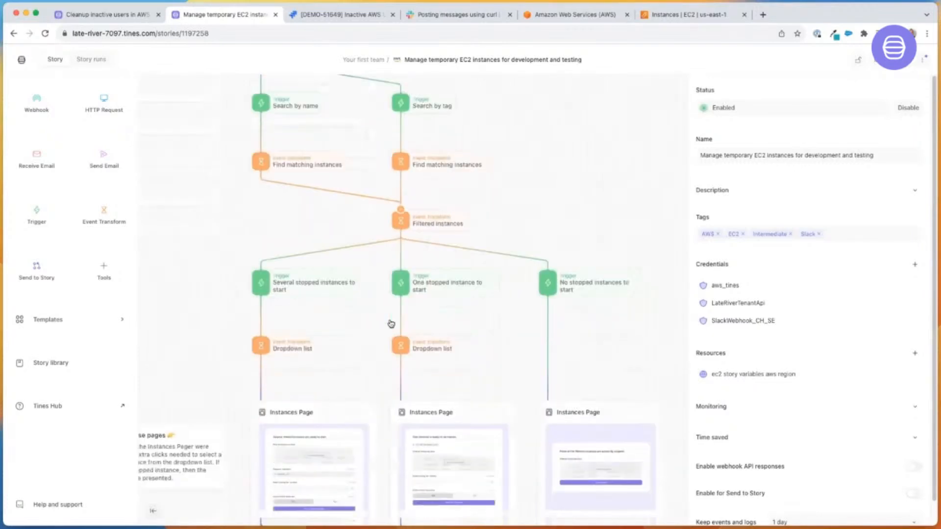
{"action": "scroll", "coordinate": [391, 324], "scroll_direction": "down", "scroll_amount": 1}
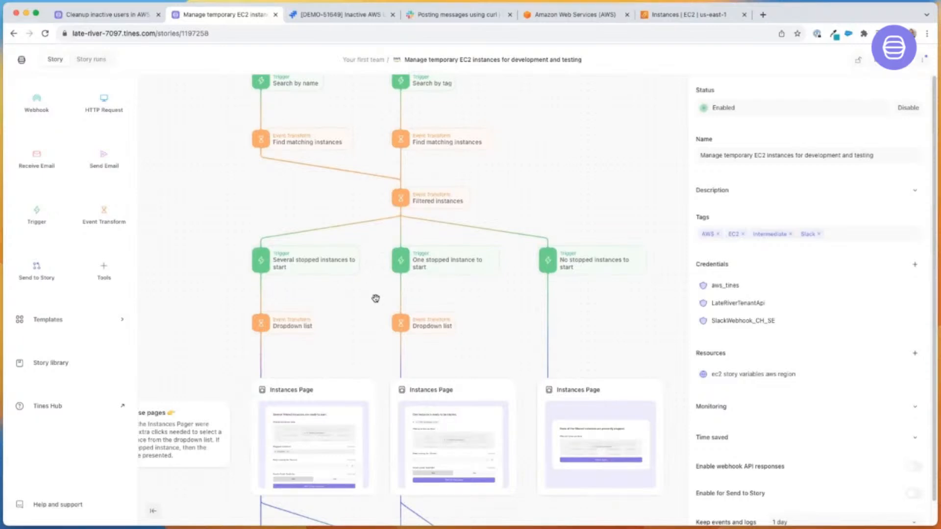
{"action": "scroll", "coordinate": [401, 298], "scroll_direction": "down", "scroll_amount": 2}
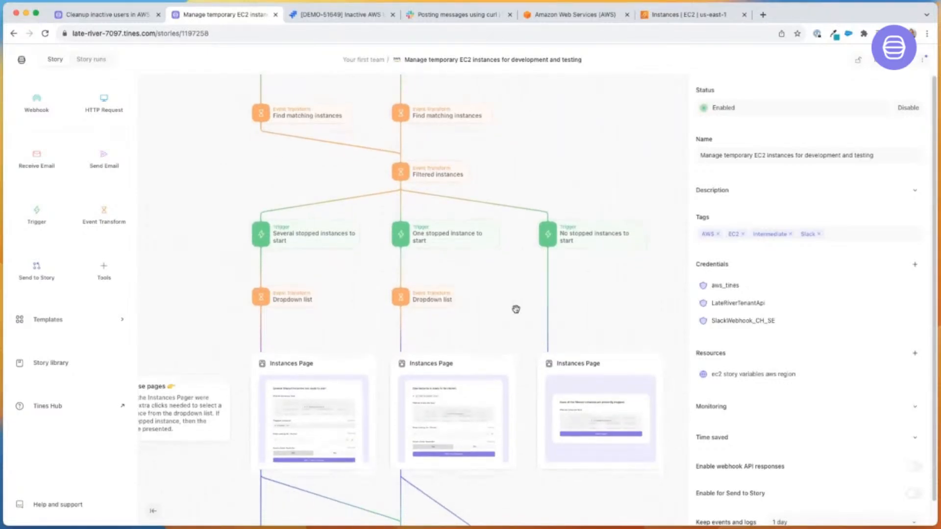
{"action": "scroll", "coordinate": [516, 309], "scroll_direction": "down", "scroll_amount": 1}
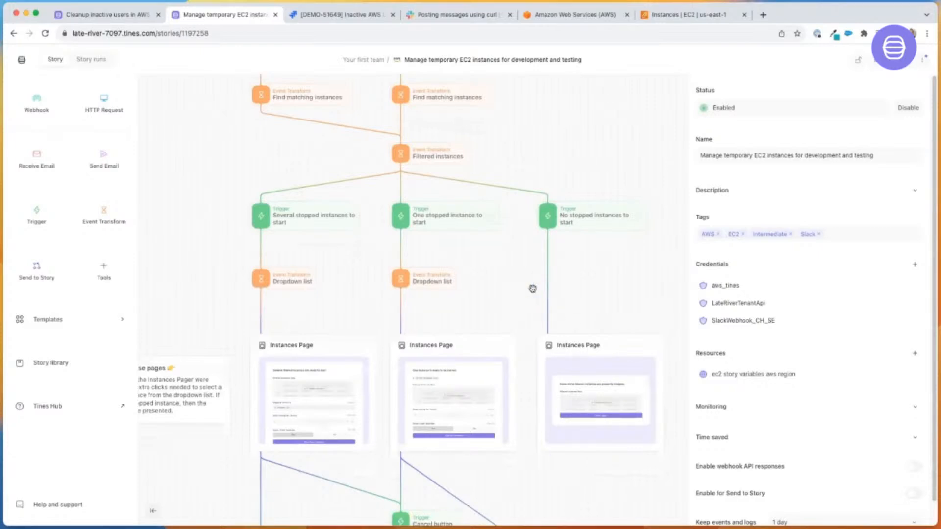
{"action": "scroll", "coordinate": [533, 289], "scroll_direction": "down", "scroll_amount": 5}
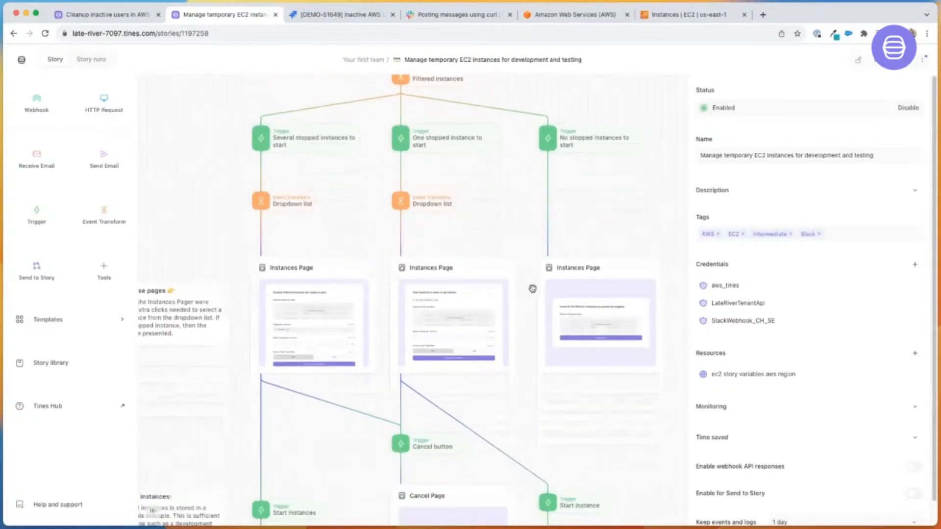
{"action": "scroll", "coordinate": [532, 288], "scroll_direction": "down", "scroll_amount": 8}
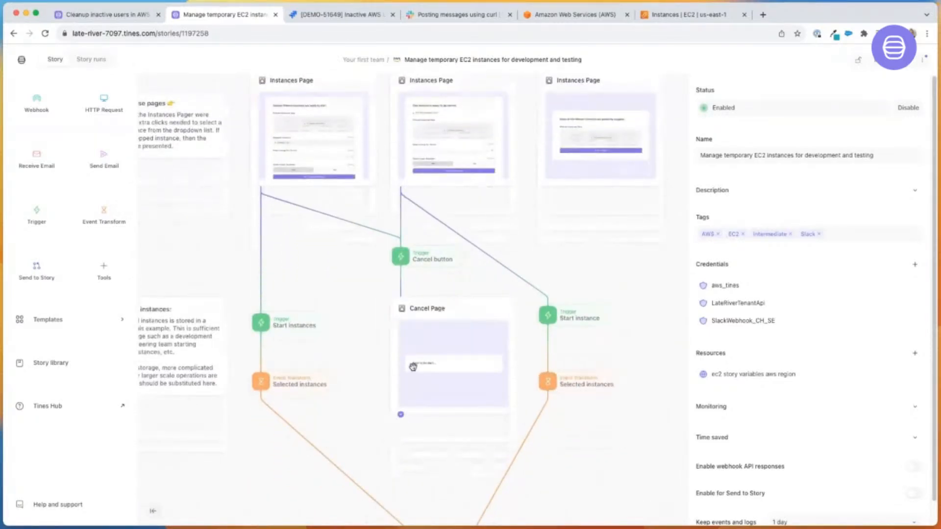
{"action": "scroll", "coordinate": [431, 375], "scroll_direction": "down", "scroll_amount": 8}
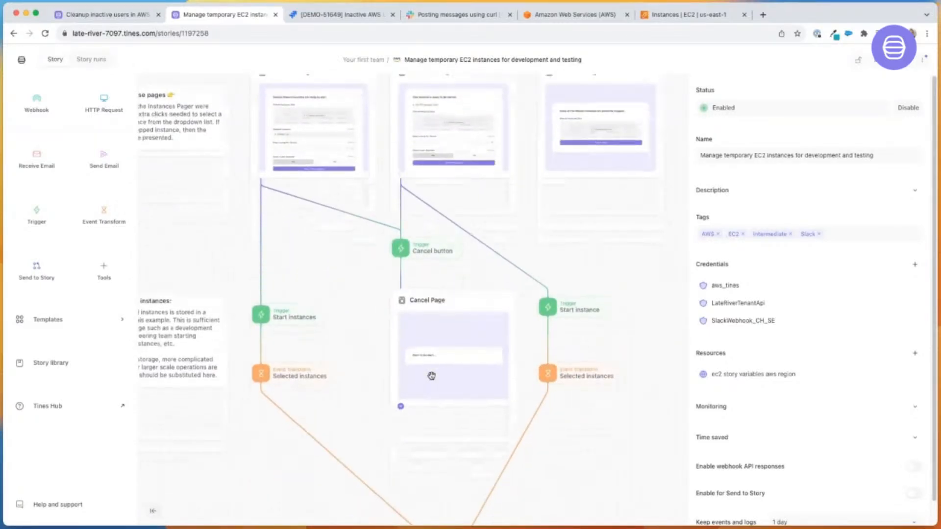
Examine the actions that start the EC2 instances, check their status, send the Slack message and lead to the Results Pages
{"action": "scroll", "coordinate": [432, 379], "scroll_direction": "down", "scroll_amount": 15}
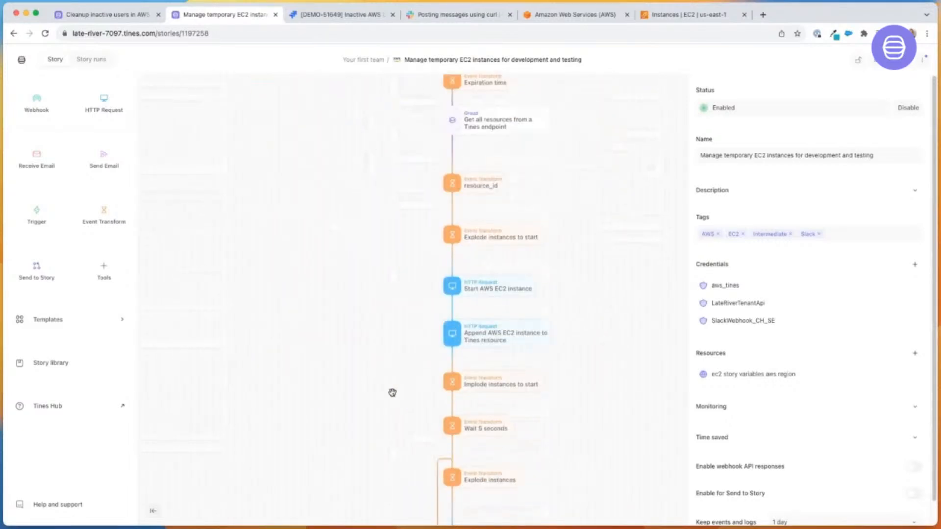
{"action": "scroll", "coordinate": [392, 392], "scroll_direction": "down", "scroll_amount": 3}
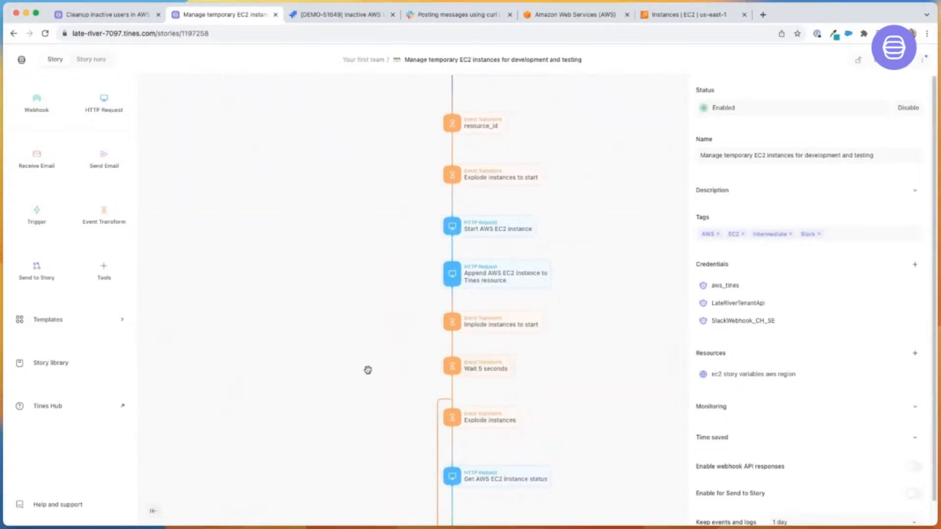
{"action": "scroll", "coordinate": [353, 382], "scroll_direction": "down", "scroll_amount": 4}
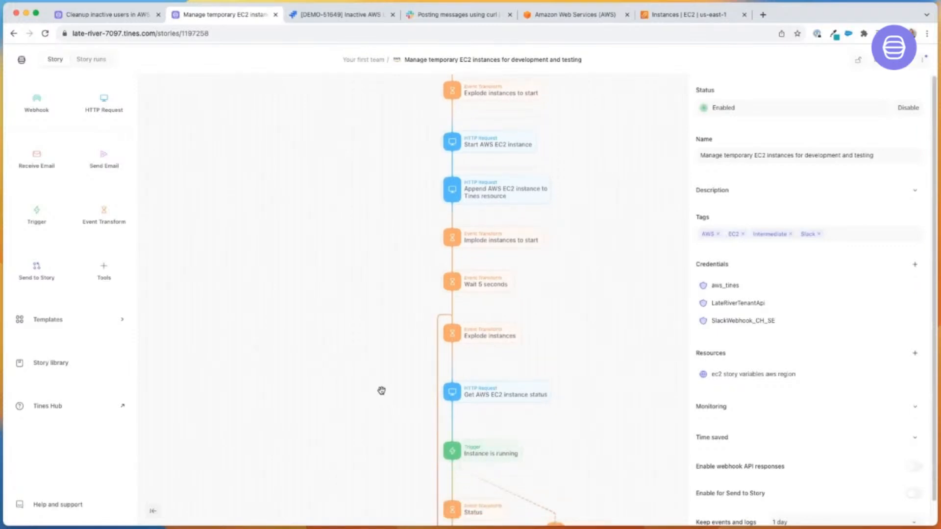
{"action": "scroll", "coordinate": [382, 391], "scroll_direction": "down", "scroll_amount": 6}
{"action": "scroll", "coordinate": [381, 391], "scroll_direction": "down", "scroll_amount": 9}
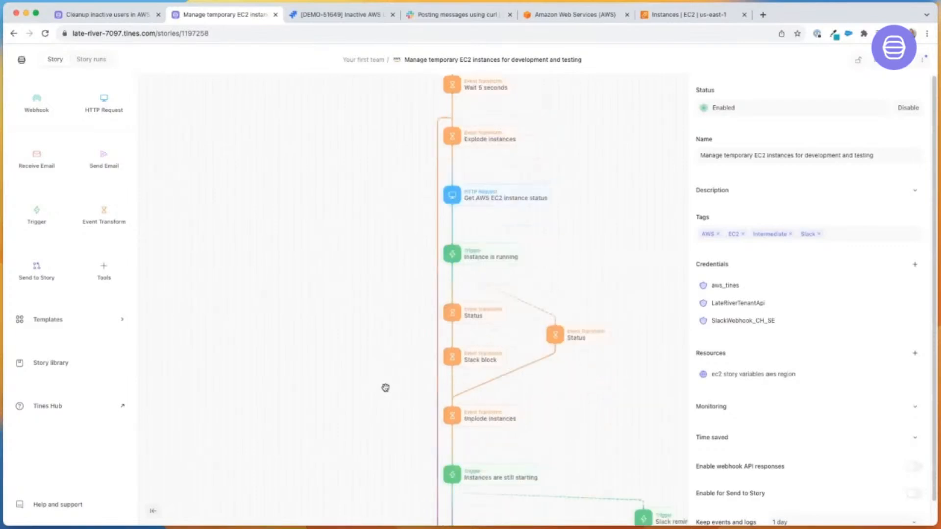
{"action": "scroll", "coordinate": [385, 389], "scroll_direction": "down", "scroll_amount": 1}
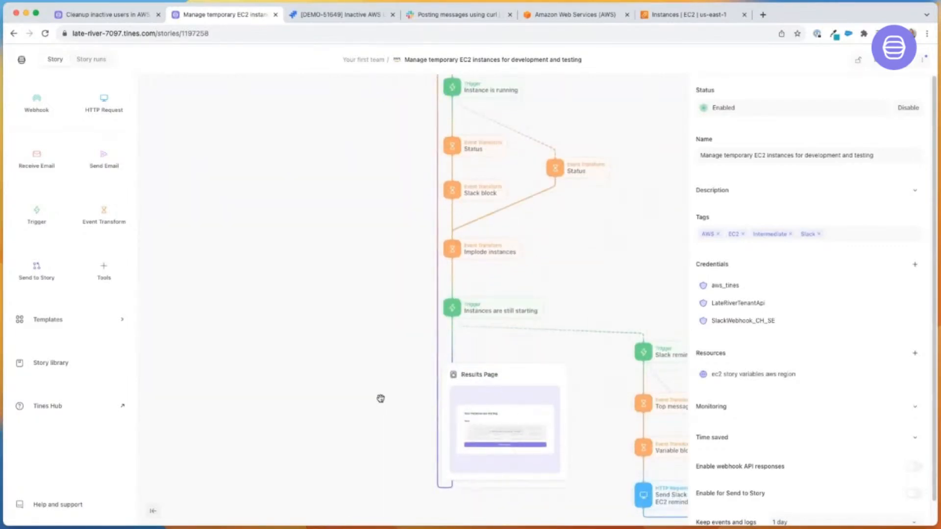
{"action": "left_click_drag", "start_coordinate": [380, 398], "coordinate": [216, 308]}
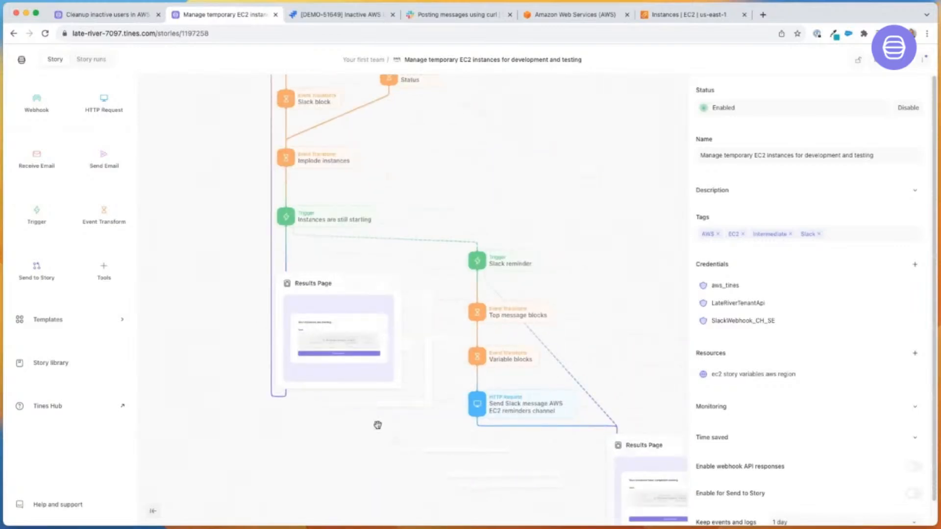
{"action": "left_click_drag", "start_coordinate": [431, 443], "coordinate": [325, 375]}
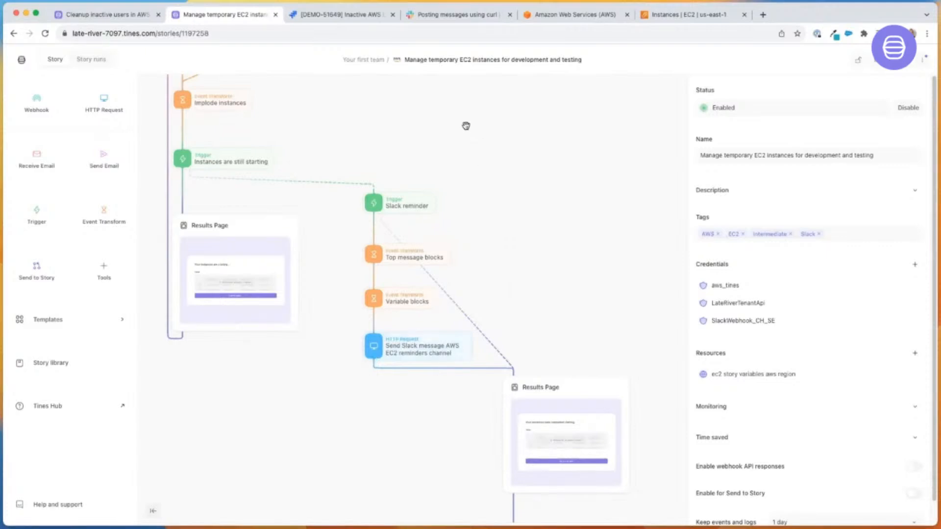
Select the Start Page at the beginning of the EC2 story and open its live page in a new tab
{"action": "scroll", "coordinate": [466, 128], "scroll_direction": "up", "scroll_amount": 10}
{"action": "scroll", "coordinate": [407, 218], "scroll_direction": "up", "scroll_amount": 10}
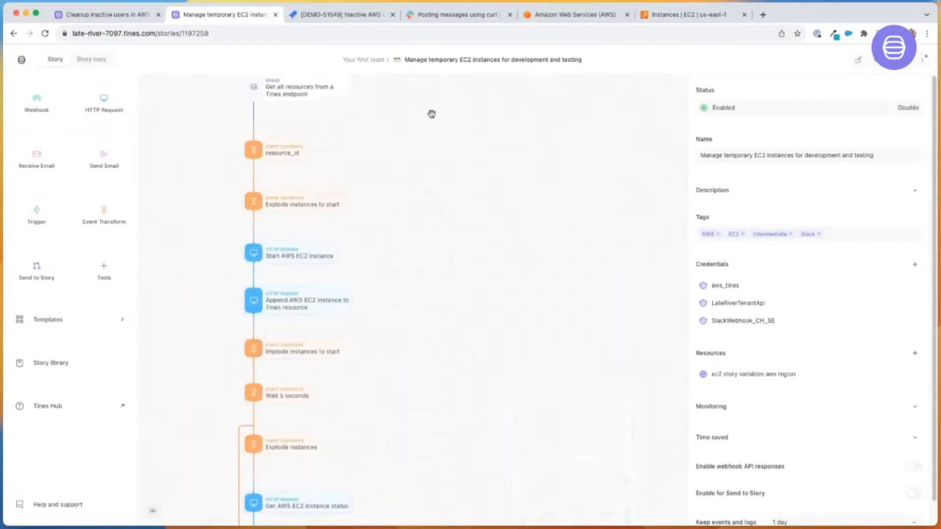
{"action": "scroll", "coordinate": [533, 313], "scroll_direction": "up", "scroll_amount": 15}
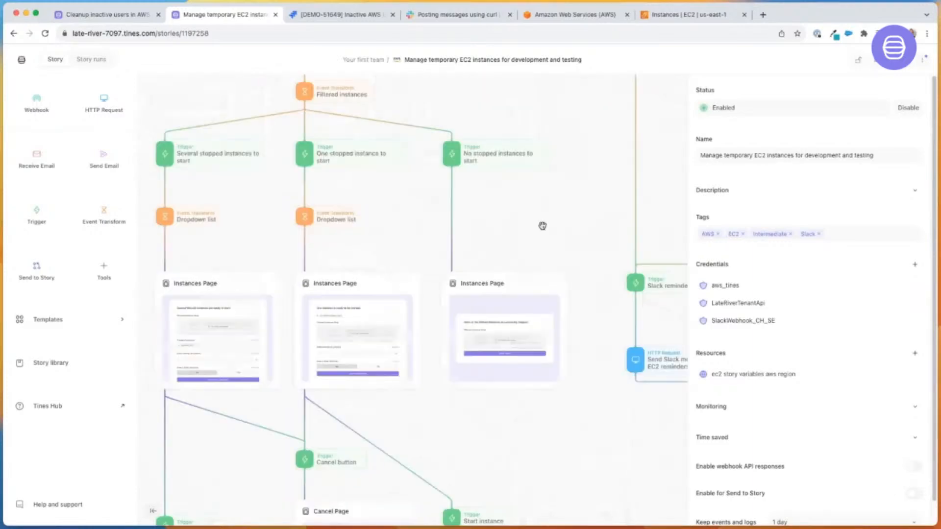
{"action": "scroll", "coordinate": [485, 343], "scroll_direction": "up", "scroll_amount": 5}
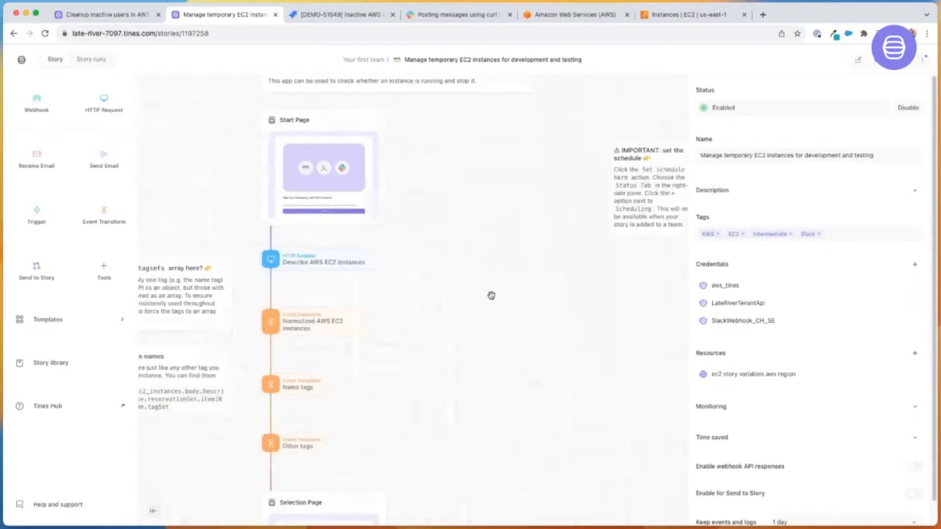
{"action": "left_click", "coordinate": [316, 216]}
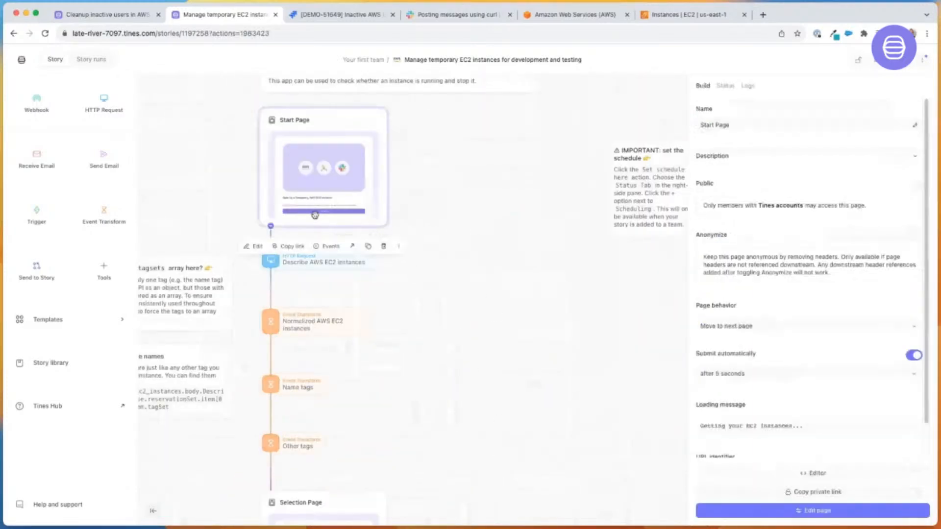
{"action": "left_click", "coordinate": [353, 247]}
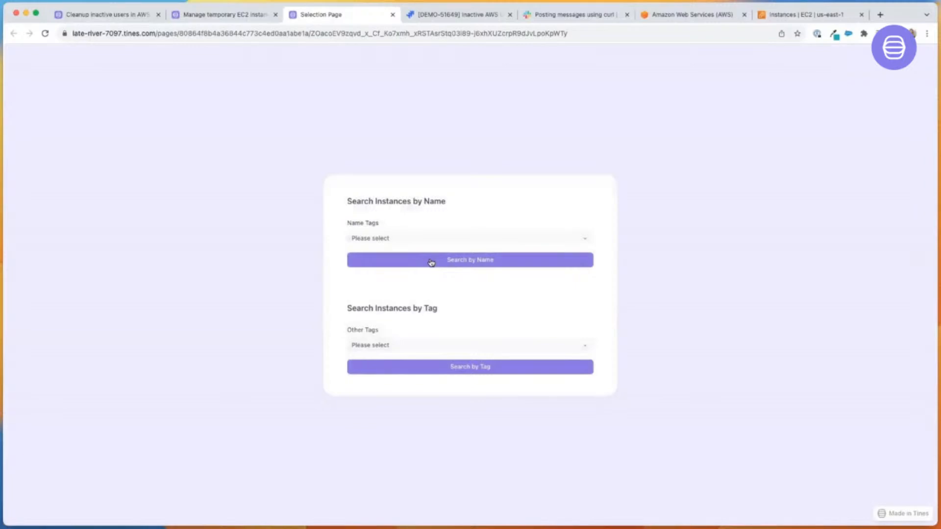
Browse the available Name Tags on the Selection Page without choosing one
{"action": "left_click", "coordinate": [405, 239]}
{"action": "scroll", "coordinate": [397, 353], "scroll_direction": "down", "scroll_amount": 5}
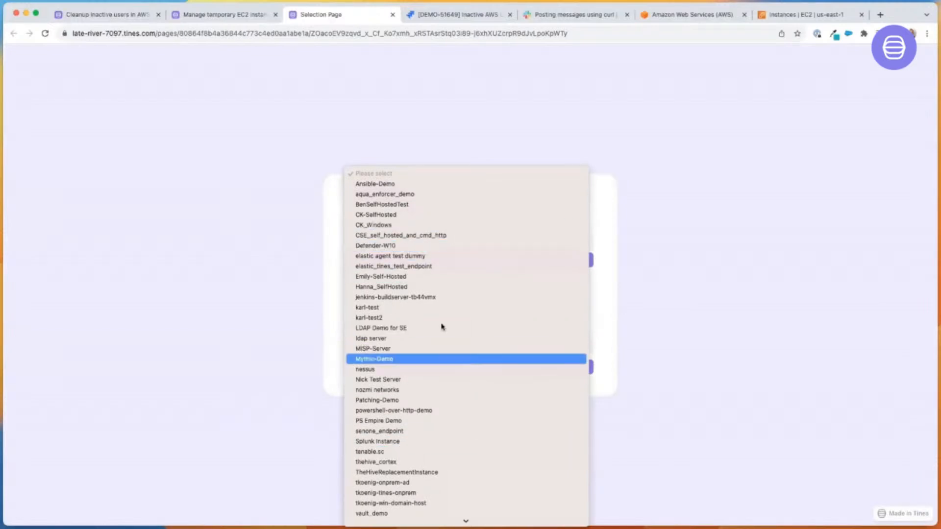
{"action": "left_click", "coordinate": [262, 302]}
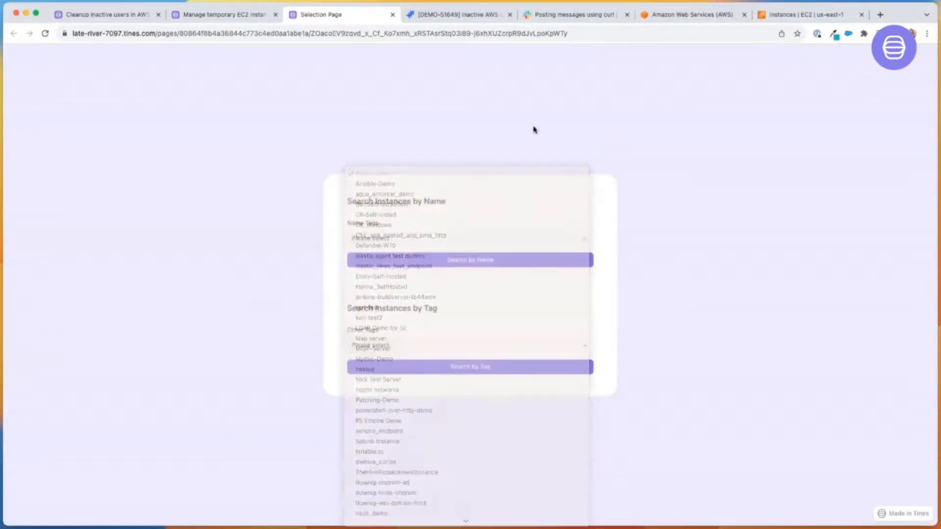
Switch to the AWS EC2 console and look through the list of stopped instances
{"action": "left_click", "coordinate": [781, 18]}
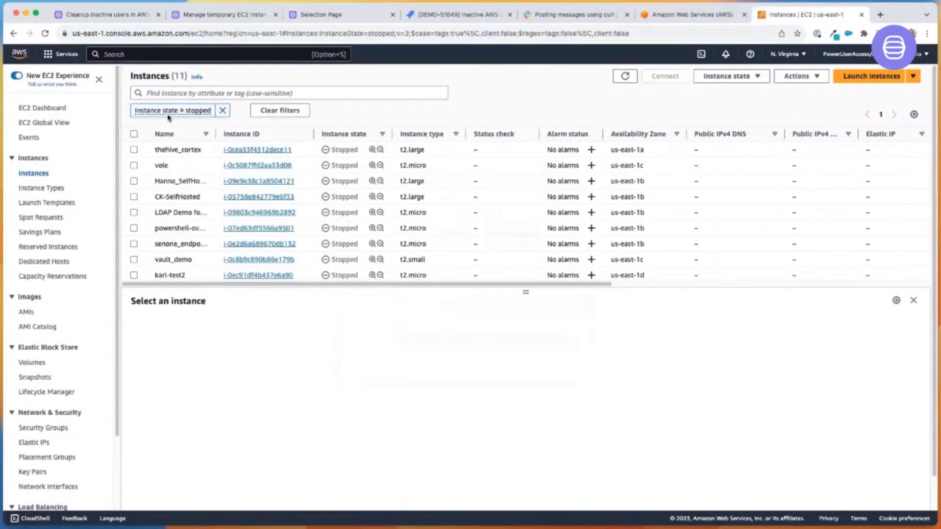
{"action": "scroll", "coordinate": [207, 232], "scroll_direction": "down", "scroll_amount": 1}
{"action": "scroll", "coordinate": [207, 231], "scroll_direction": "down", "scroll_amount": 2}
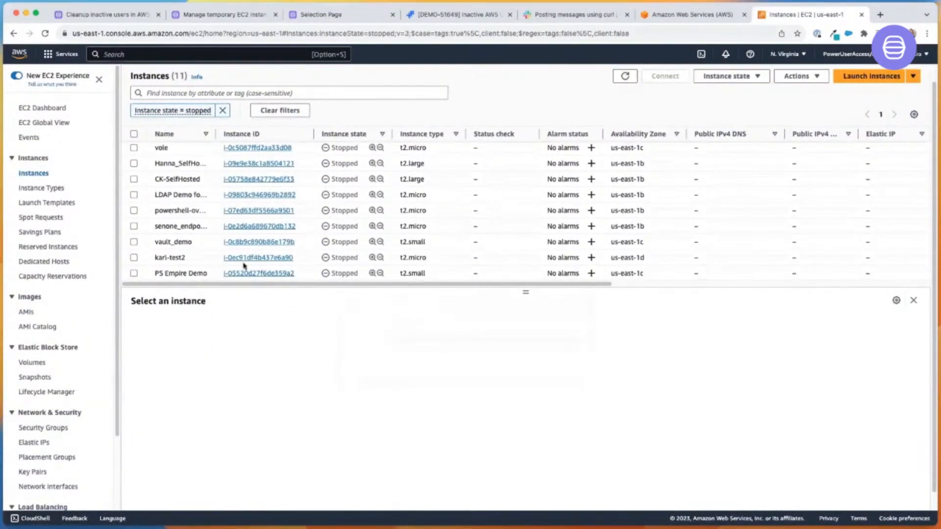
{"action": "scroll", "coordinate": [243, 226], "scroll_direction": "down", "scroll_amount": 2}
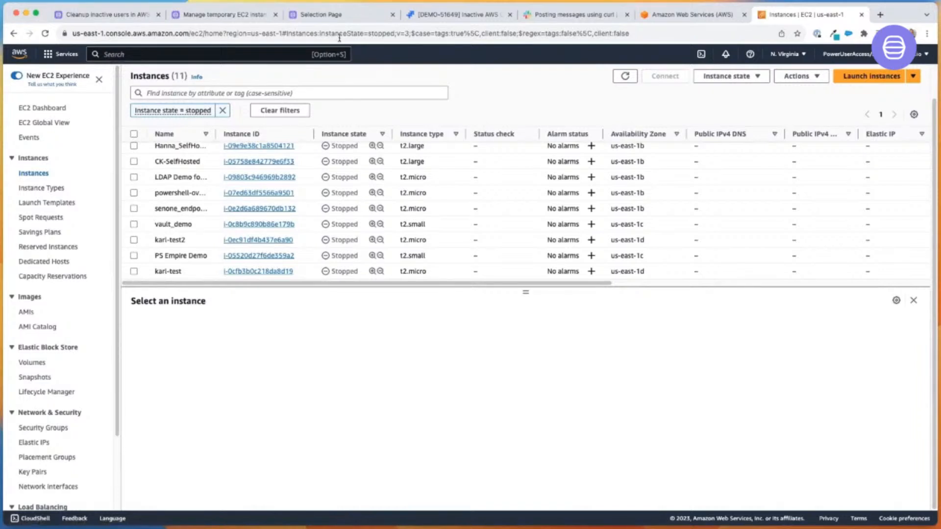
Return to the Selection Page and search instances by the name tag karl-test
{"action": "left_click", "coordinate": [336, 16]}
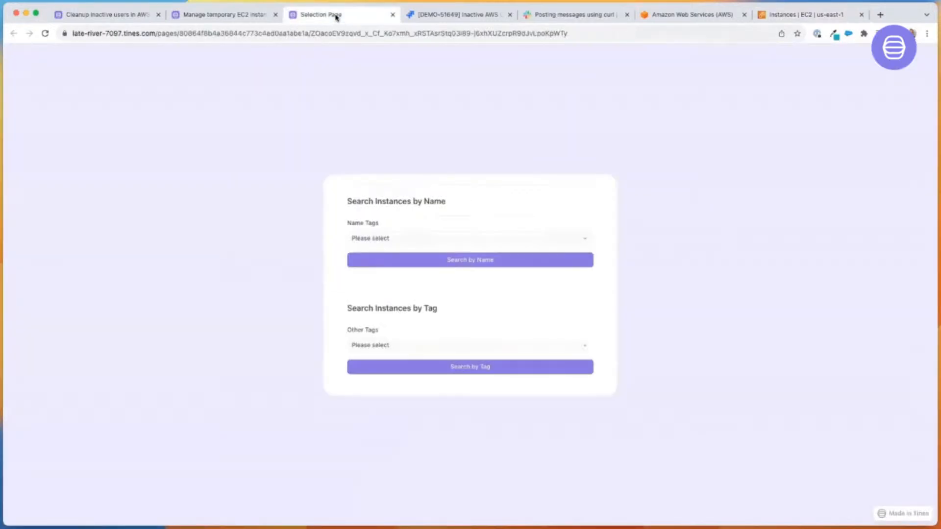
{"action": "left_click", "coordinate": [390, 240]}
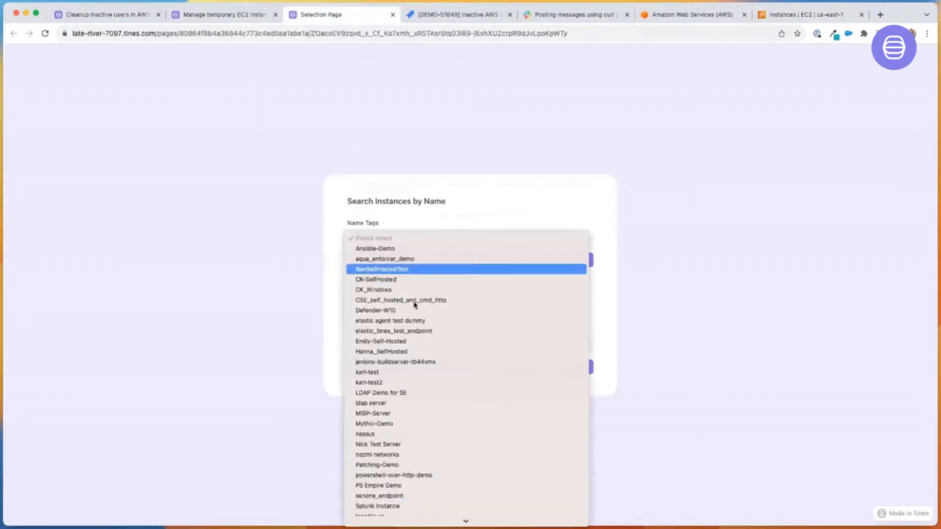
{"action": "left_click", "coordinate": [378, 375]}
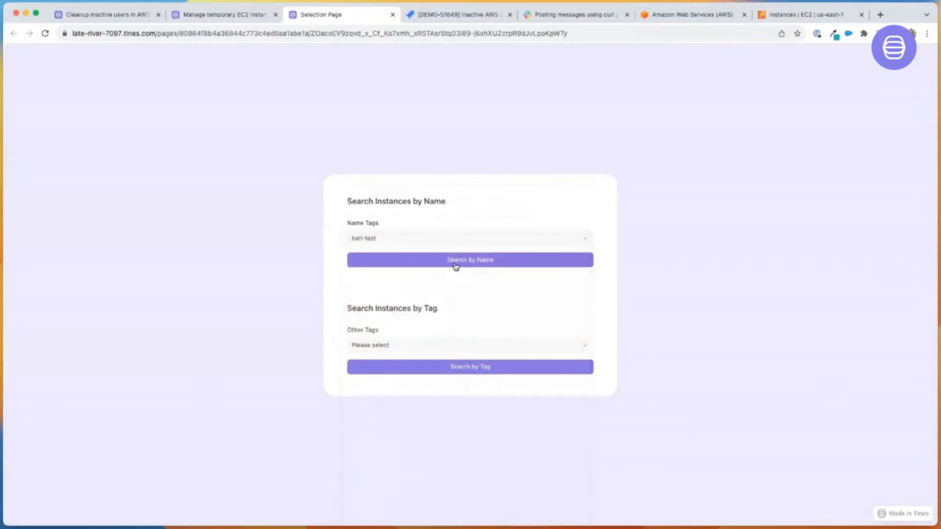
{"action": "left_click", "coordinate": [437, 265]}
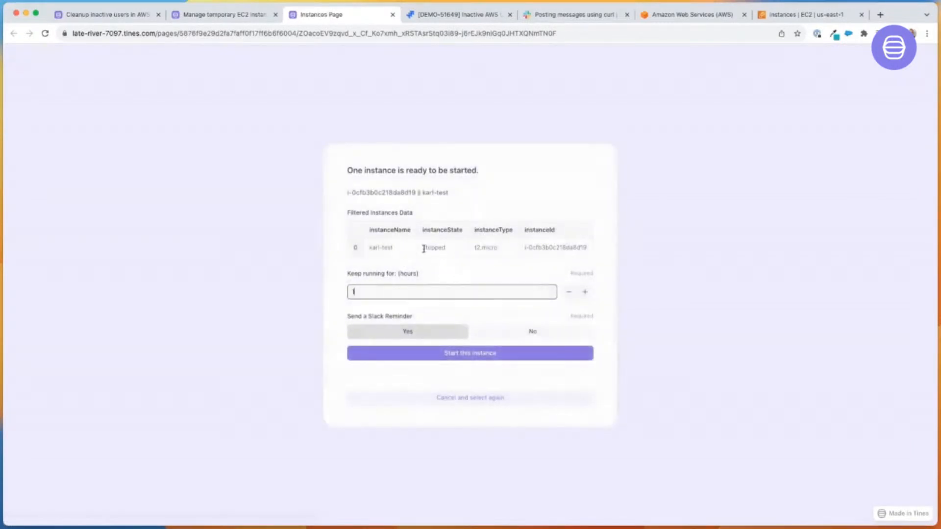
Review the karl-test instance details and start it for 1 hour with a Slack reminder
{"action": "left_click_drag", "start_coordinate": [526, 247], "coordinate": [572, 247]}
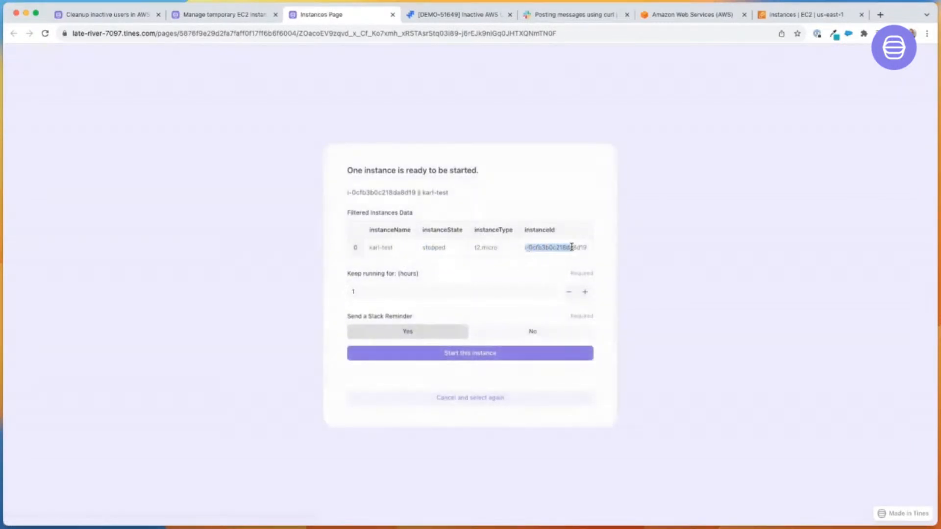
{"action": "left_click_drag", "start_coordinate": [363, 274], "coordinate": [433, 278]}
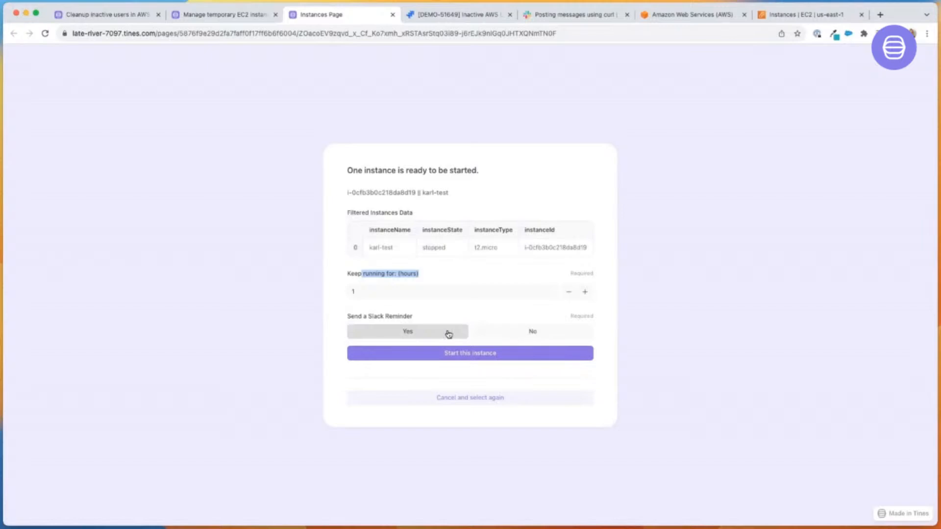
{"action": "left_click", "coordinate": [460, 357]}
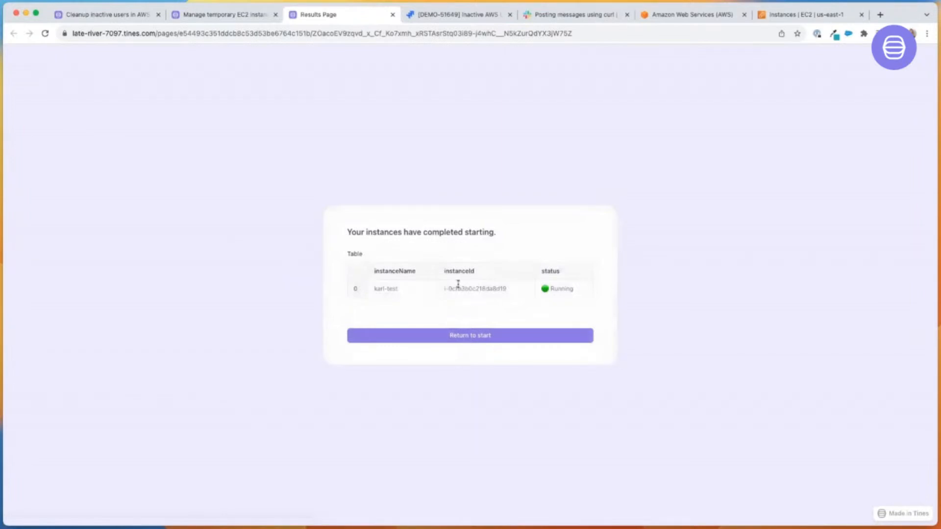
Check the Tines message about the started EC2 instance in Slack's general channel, and return to the Results Page
{"action": "left_click_drag", "start_coordinate": [0, 81], "coordinate": [183, 83]}
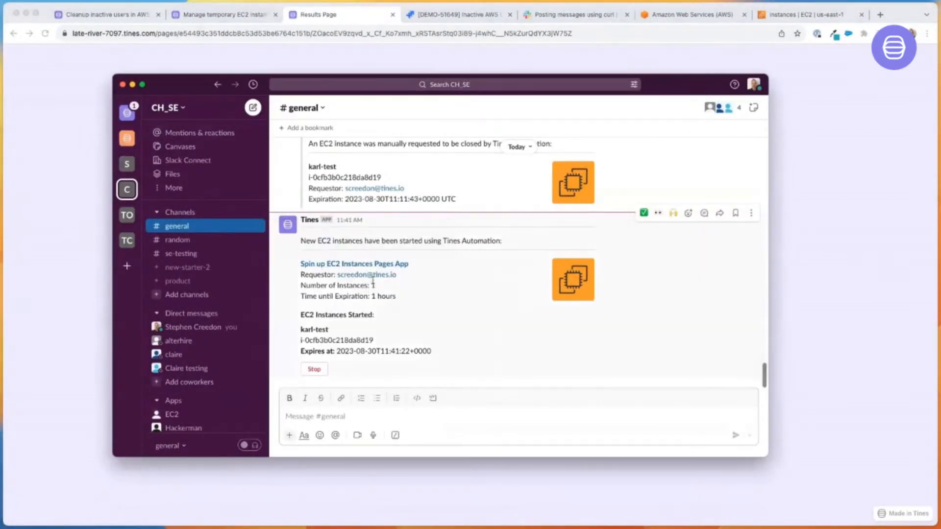
{"action": "left_click_drag", "start_coordinate": [312, 329], "coordinate": [353, 341]}
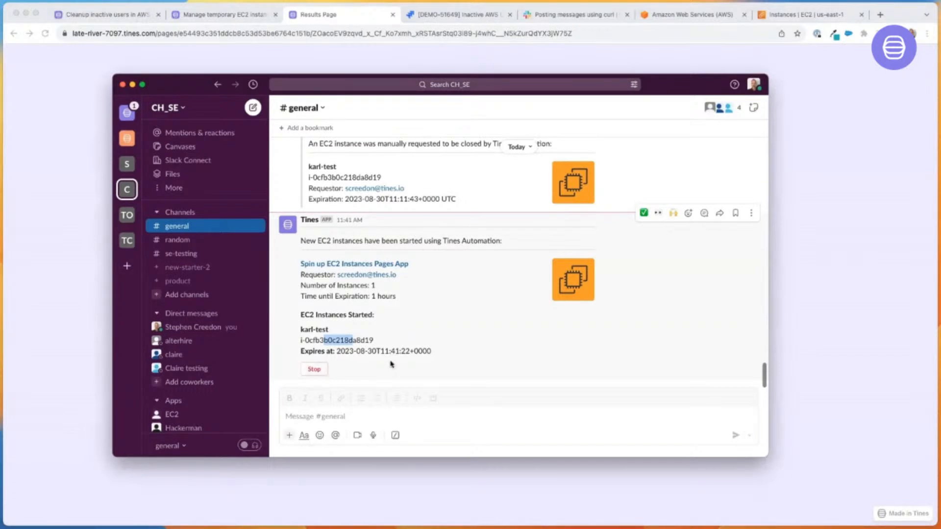
{"action": "left_click_drag", "start_coordinate": [183, 89], "coordinate": [0, 79]}
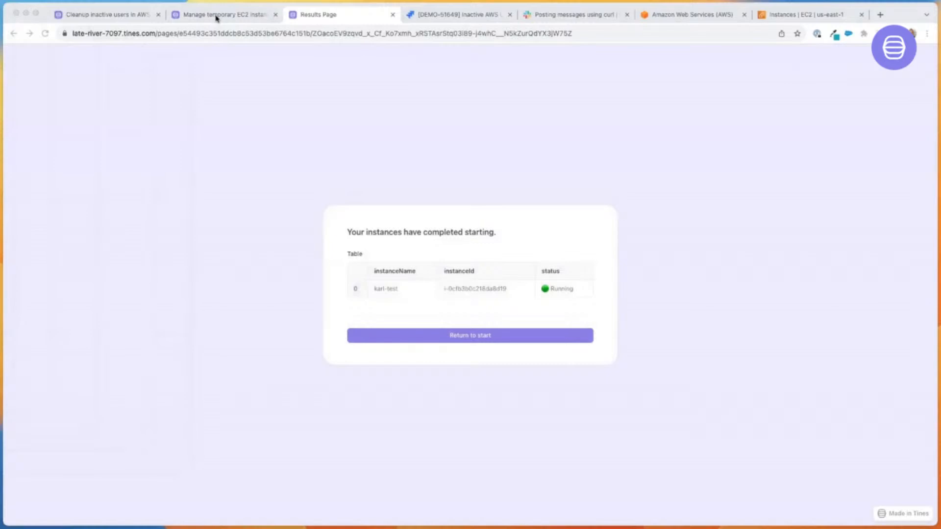
Return to the temporary EC2 instances story and check the scheduling of the Set schedule here action in the scheduled revision flow
{"action": "left_click", "coordinate": [238, 19]}
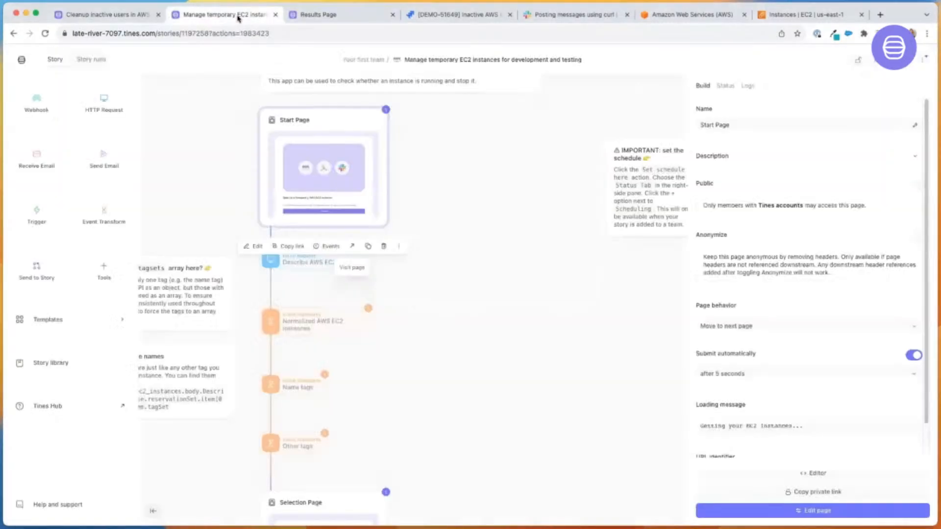
{"action": "left_click_drag", "start_coordinate": [493, 290], "coordinate": [250, 291]}
{"action": "left_click_drag", "start_coordinate": [576, 278], "coordinate": [525, 286]}
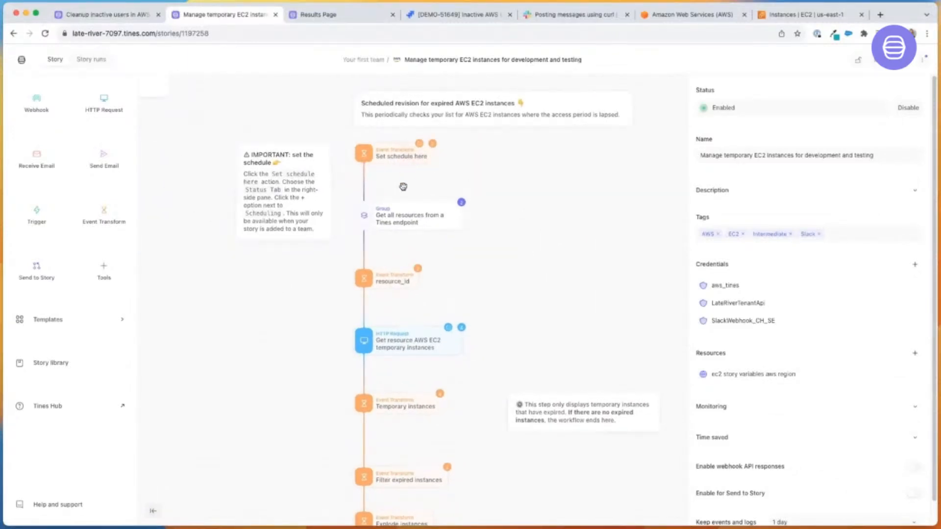
{"action": "left_click", "coordinate": [391, 157]}
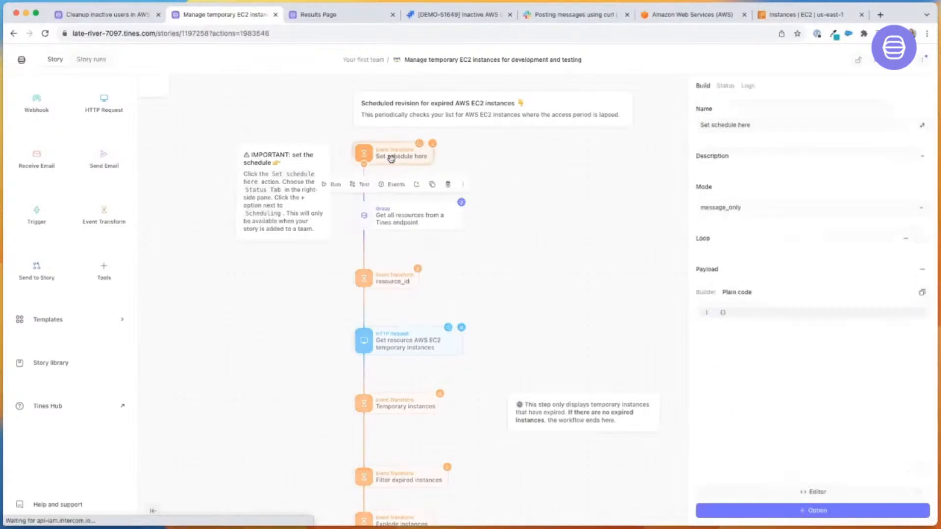
{"action": "left_click", "coordinate": [725, 86]}
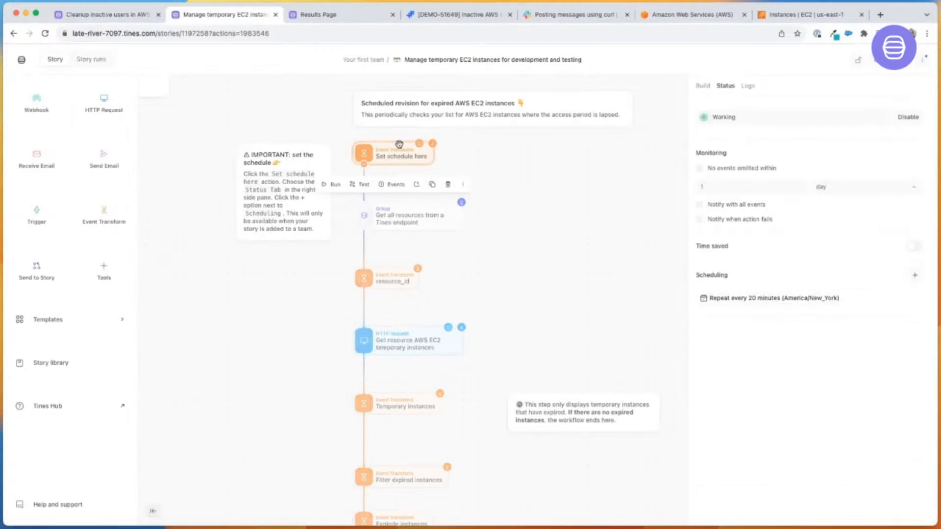
{"action": "left_click", "coordinate": [515, 193]}
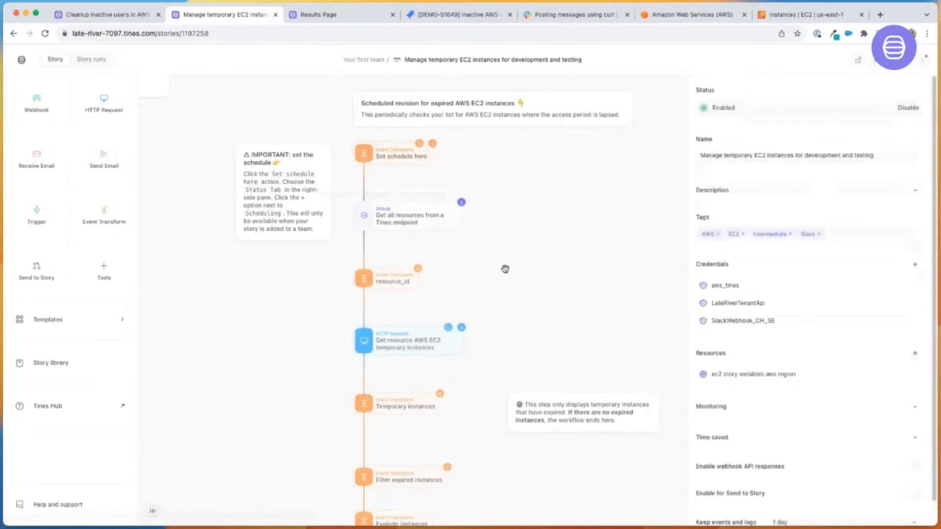
Review the scheduled revision flow from Get all resources from a Tines endpoint through to Remove instance from resource array
{"action": "left_click", "coordinate": [413, 220]}
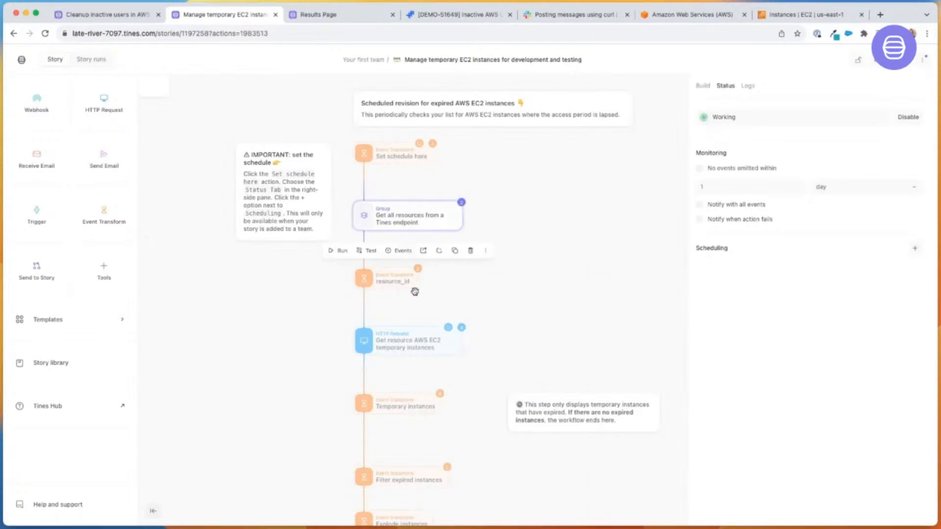
{"action": "scroll", "coordinate": [431, 288], "scroll_direction": "down", "scroll_amount": 2}
{"action": "scroll", "coordinate": [475, 321], "scroll_direction": "down", "scroll_amount": 6}
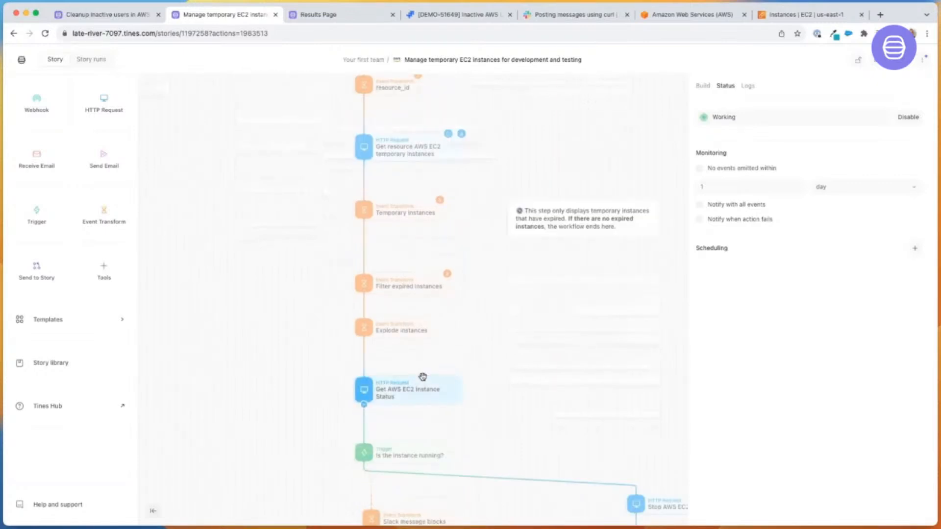
{"action": "left_click_drag", "start_coordinate": [526, 386], "coordinate": [402, 202]}
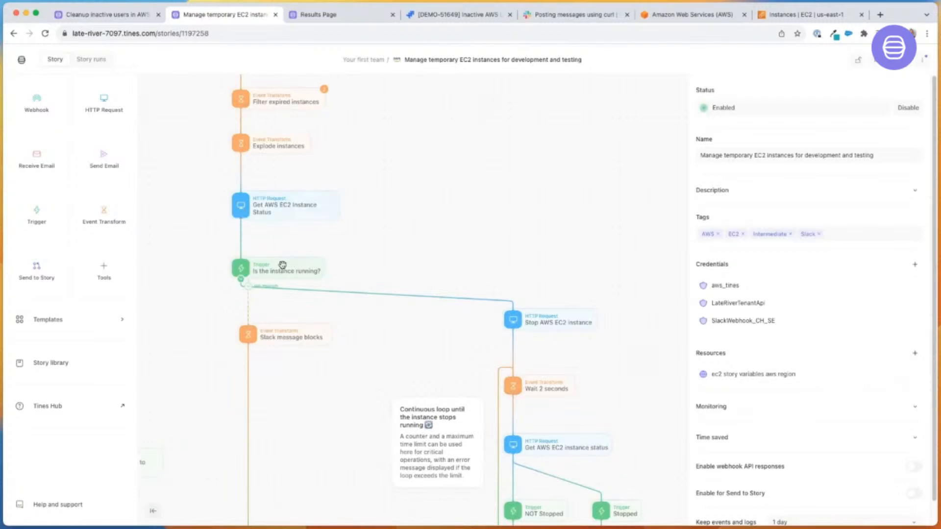
{"action": "scroll", "coordinate": [378, 267], "scroll_direction": "down", "scroll_amount": 5}
{"action": "scroll", "coordinate": [377, 267], "scroll_direction": "right", "scroll_amount": 5}
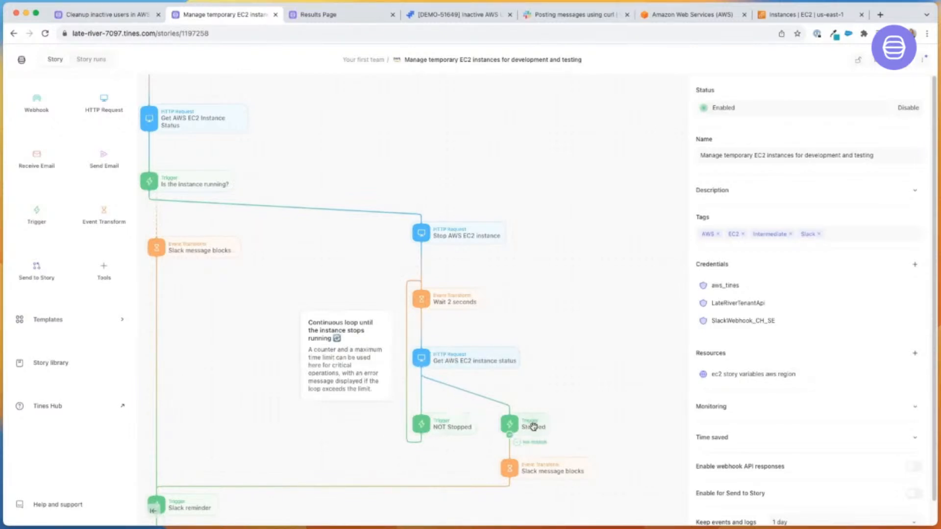
{"action": "left_click_drag", "start_coordinate": [460, 454], "coordinate": [498, 310]}
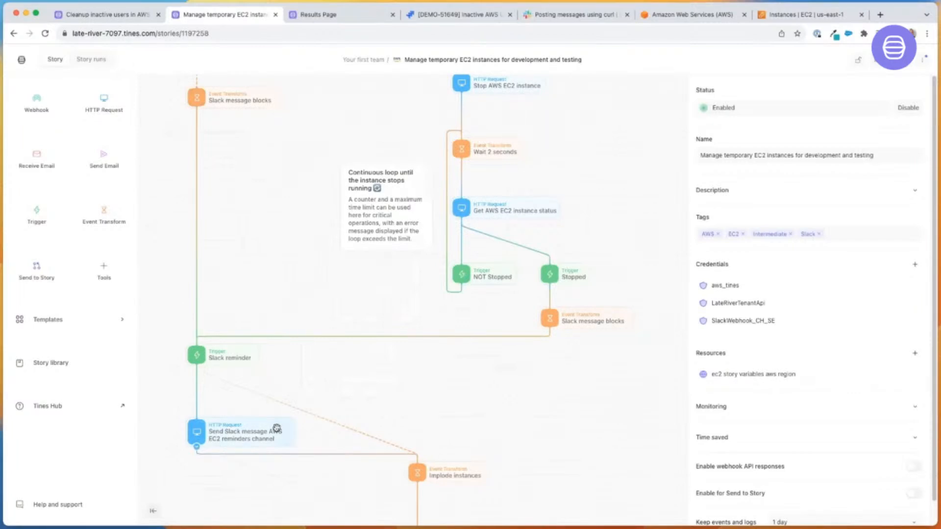
{"action": "scroll", "coordinate": [387, 377], "scroll_direction": "down", "scroll_amount": 5}
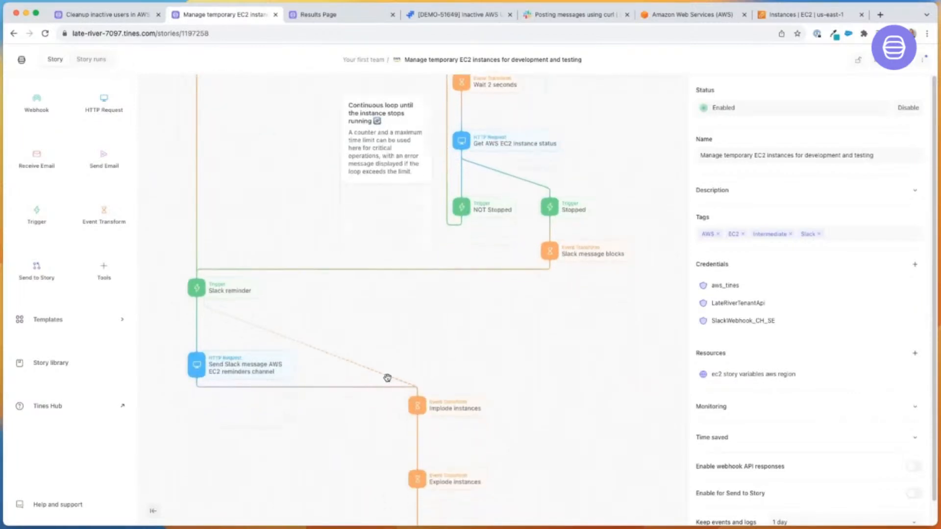
{"action": "scroll", "coordinate": [387, 378], "scroll_direction": "down", "scroll_amount": 8}
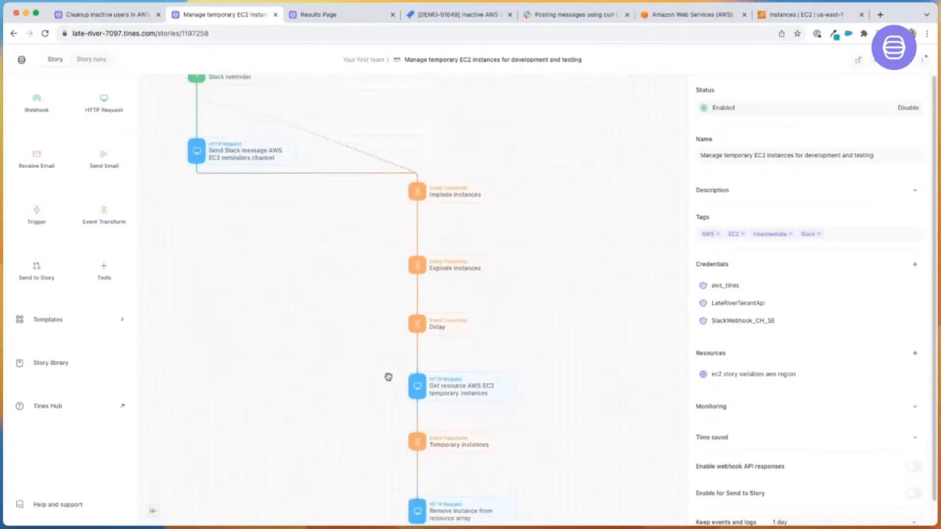
{"action": "scroll", "coordinate": [386, 372], "scroll_direction": "down", "scroll_amount": 2}
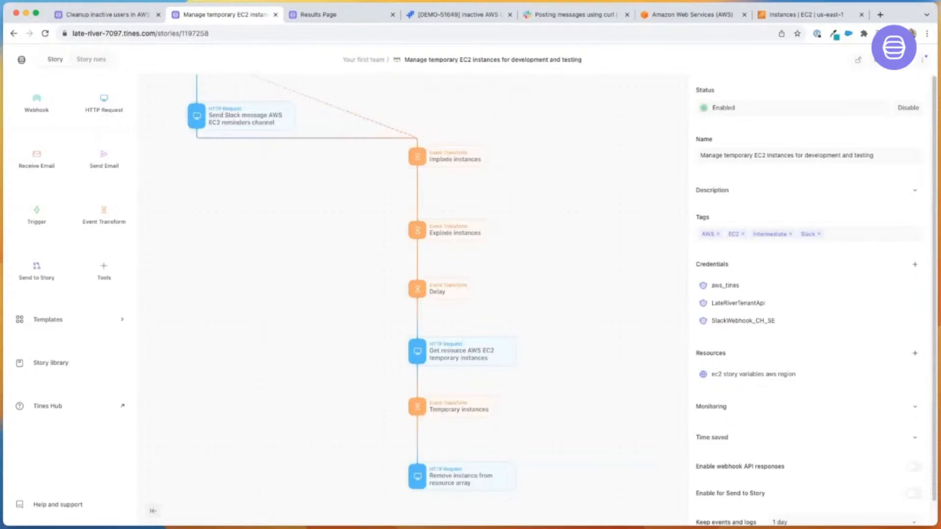
Look at the Tines message about the started karl-test instance in Slack's general channel, and return to the story
{"action": "left_click_drag", "start_coordinate": [1, 147], "coordinate": [169, 78]}
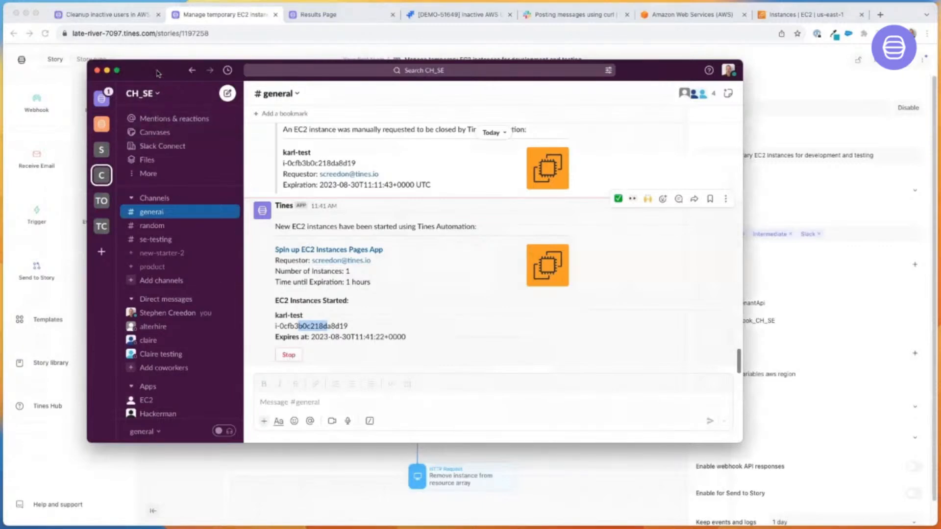
{"action": "left_click_drag", "start_coordinate": [158, 74], "coordinate": [1, 93]}
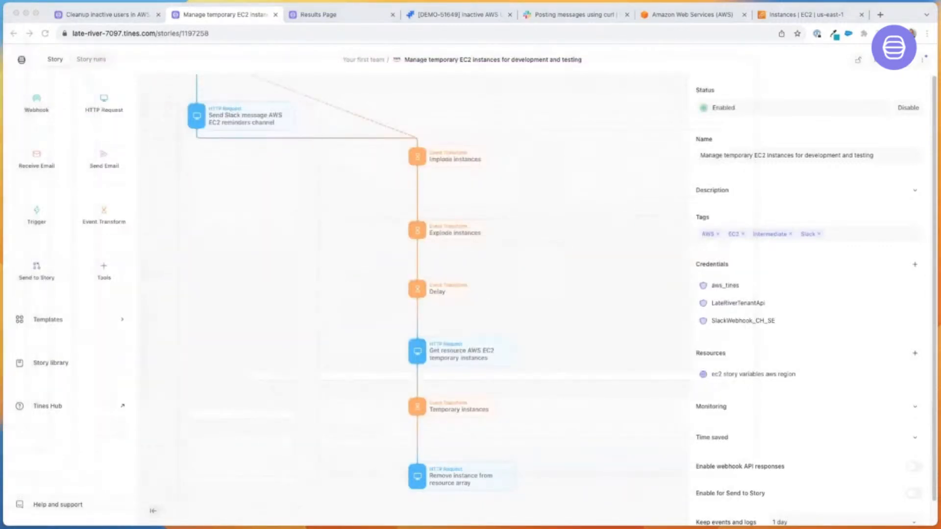
{"action": "left_click", "coordinate": [562, 176]}
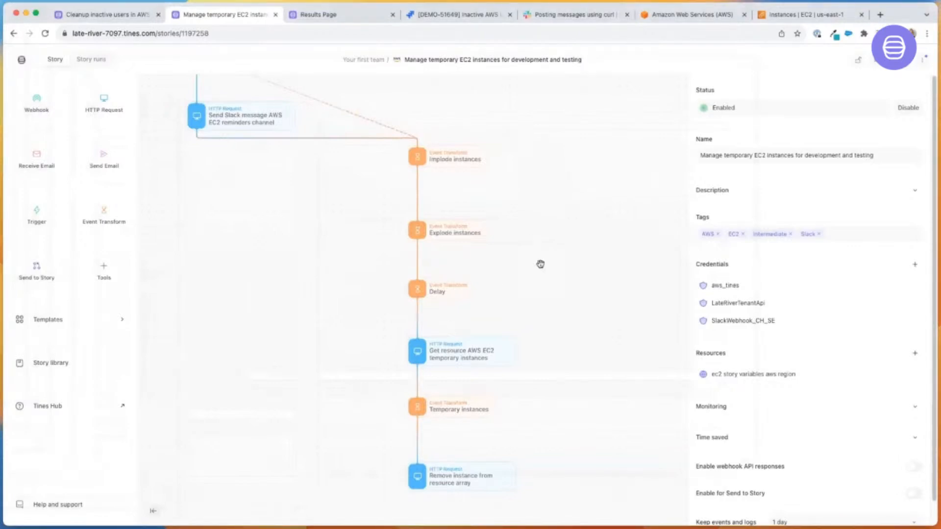
Examine the Case Update flow from its page through the stop, wait and status check actions, and return to its start
{"action": "scroll", "coordinate": [570, 212], "scroll_direction": "down", "scroll_amount": 3}
{"action": "left_click_drag", "start_coordinate": [593, 120], "coordinate": [472, 327]}
{"action": "left_click_drag", "start_coordinate": [453, 234], "coordinate": [305, 335]}
{"action": "left_click_drag", "start_coordinate": [525, 212], "coordinate": [476, 367]}
{"action": "left_click_drag", "start_coordinate": [507, 188], "coordinate": [499, 302]}
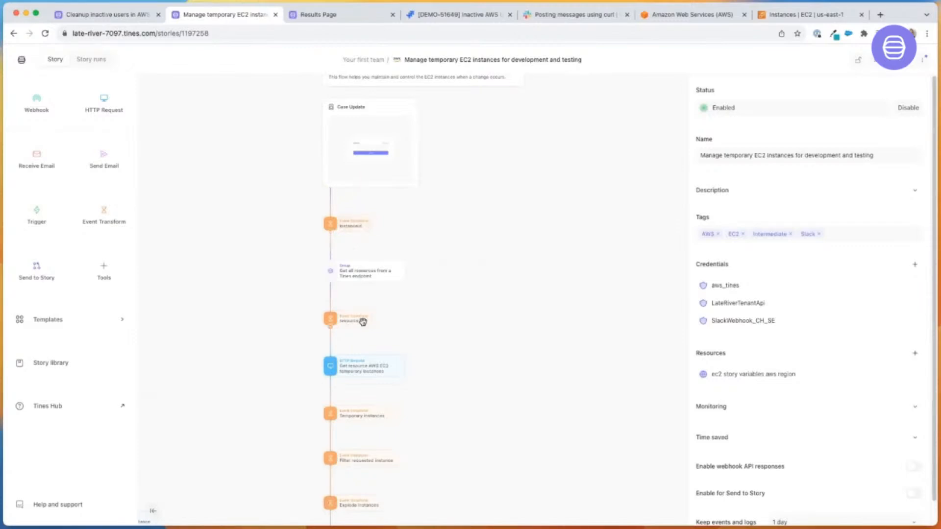
{"action": "scroll", "coordinate": [435, 318], "scroll_direction": "down", "scroll_amount": 1}
{"action": "scroll", "coordinate": [434, 318], "scroll_direction": "down", "scroll_amount": 5}
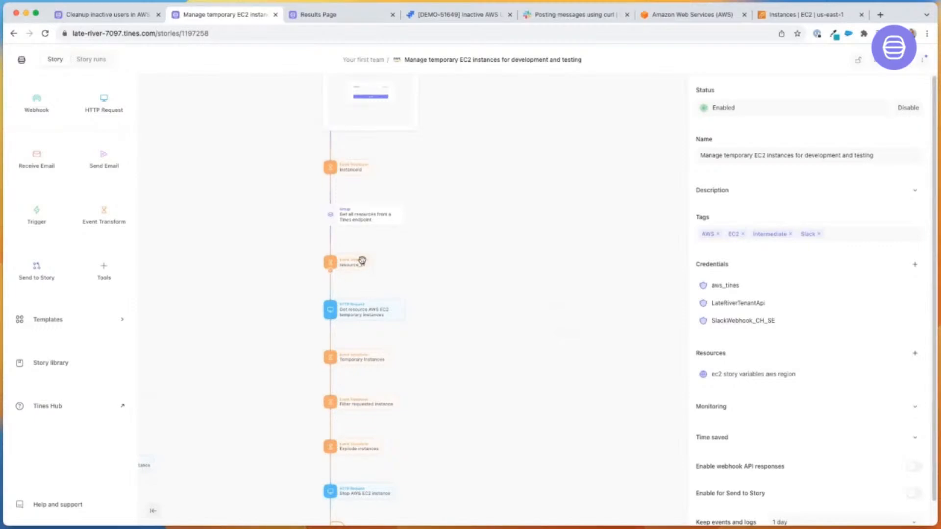
{"action": "scroll", "coordinate": [392, 277], "scroll_direction": "down", "scroll_amount": 8}
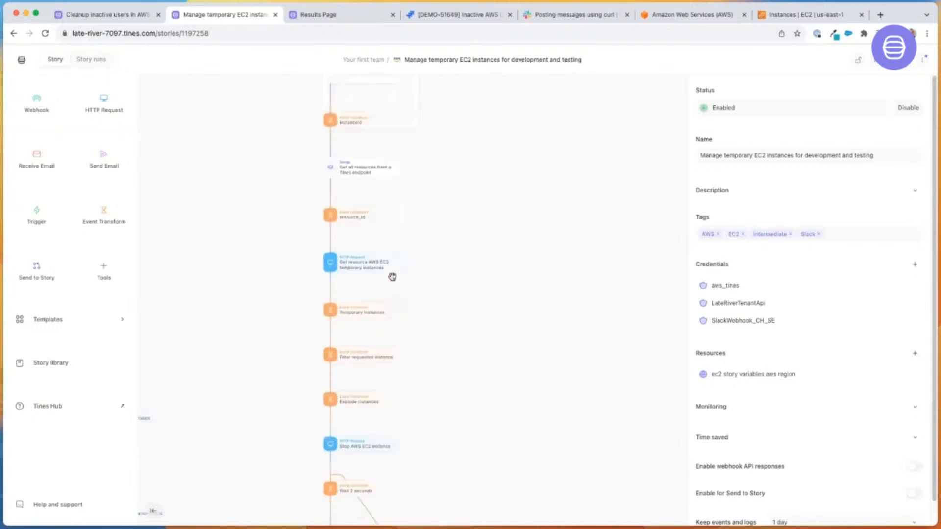
{"action": "scroll", "coordinate": [427, 396], "scroll_direction": "down", "scroll_amount": 5}
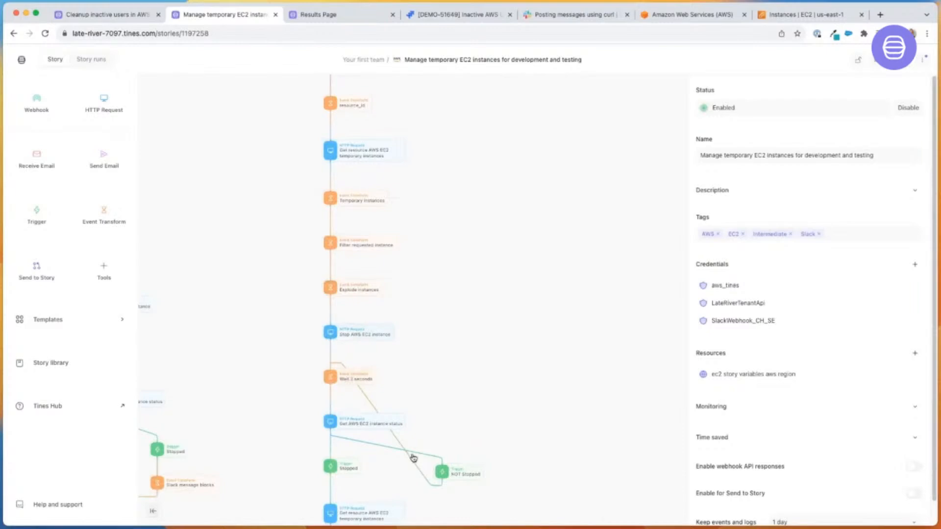
{"action": "scroll", "coordinate": [448, 416], "scroll_direction": "down", "scroll_amount": 3}
{"action": "scroll", "coordinate": [454, 361], "scroll_direction": "down", "scroll_amount": 2}
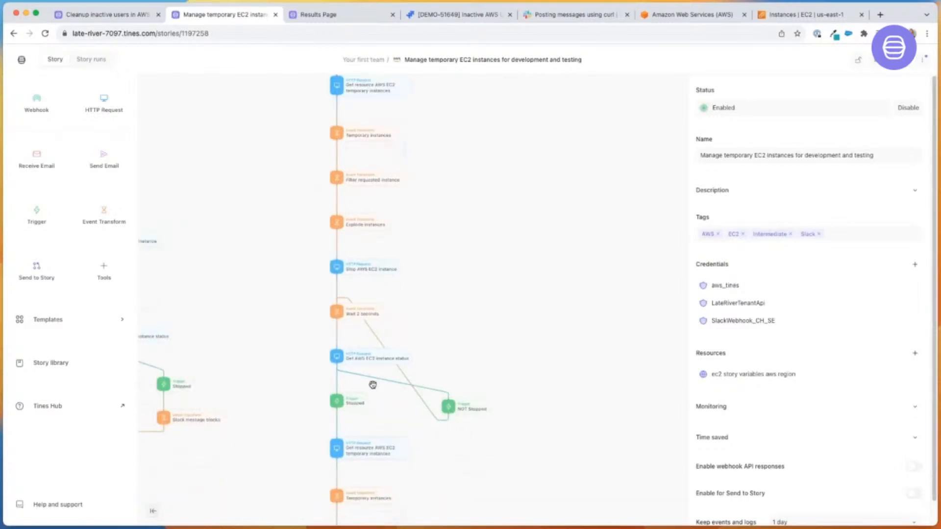
{"action": "scroll", "coordinate": [454, 434], "scroll_direction": "down", "scroll_amount": 3}
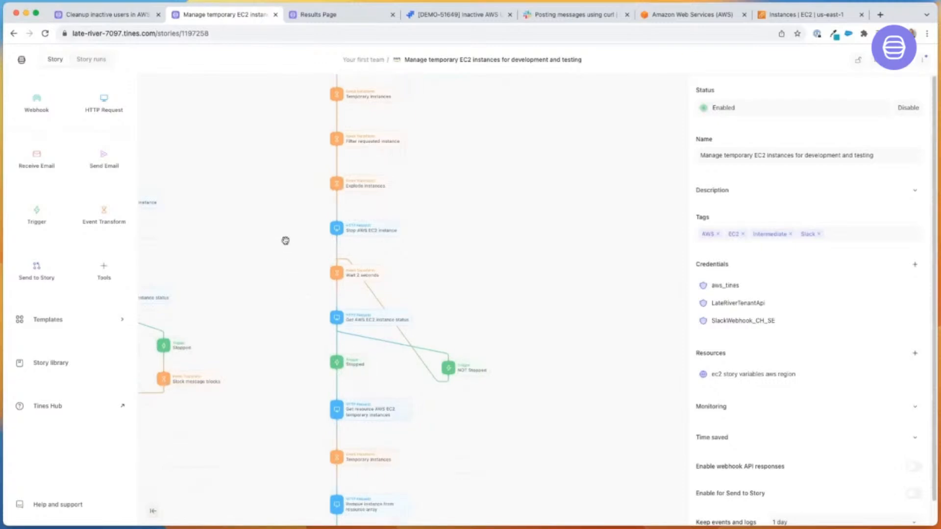
{"action": "scroll", "coordinate": [286, 225], "scroll_direction": "up", "scroll_amount": 8}
{"action": "scroll", "coordinate": [299, 355], "scroll_direction": "up", "scroll_amount": 12}
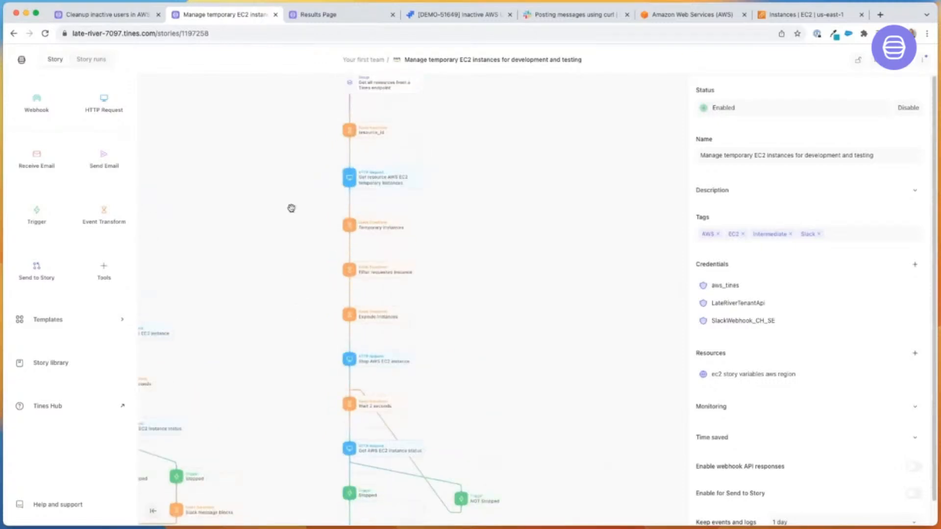
{"action": "left_click_drag", "start_coordinate": [286, 375], "coordinate": [287, 380]}
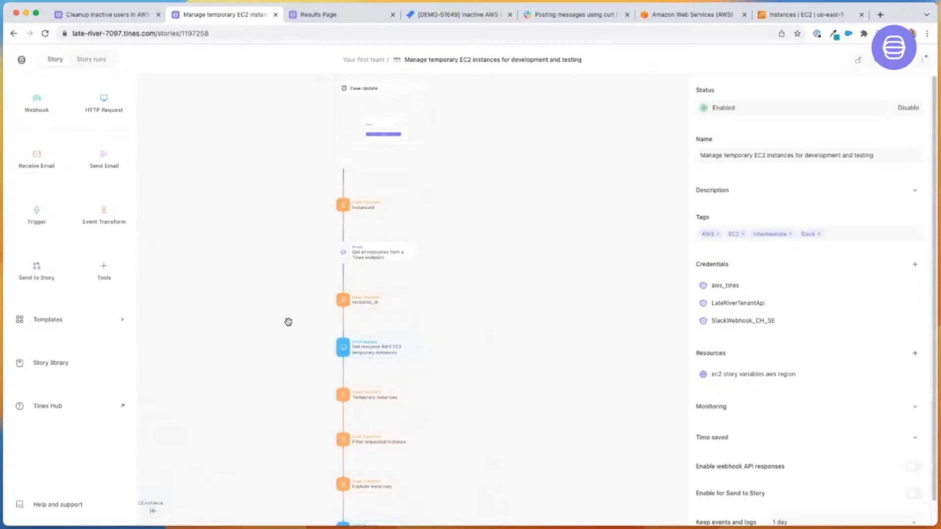
Stop the karl-test instance from its Slack message, close the submitted Case Update page, and return to the story
{"action": "left_click_drag", "start_coordinate": [0, 147], "coordinate": [167, 76]}
{"action": "left_click", "coordinate": [286, 361]}
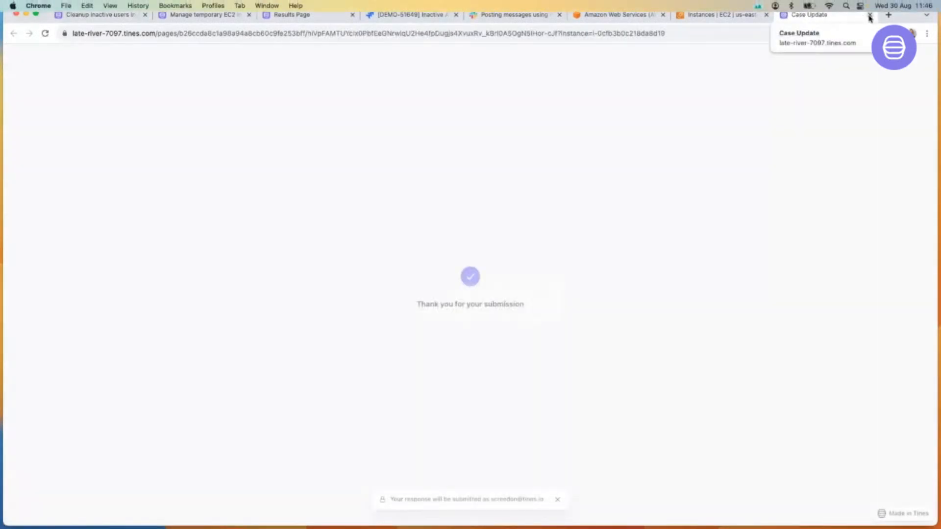
{"action": "left_click", "coordinate": [870, 16]}
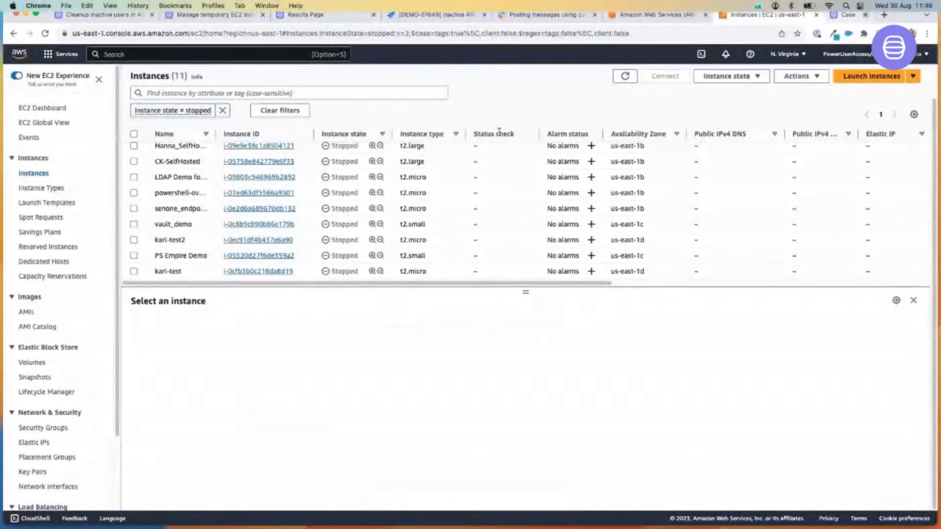
{"action": "left_click", "coordinate": [252, 16]}
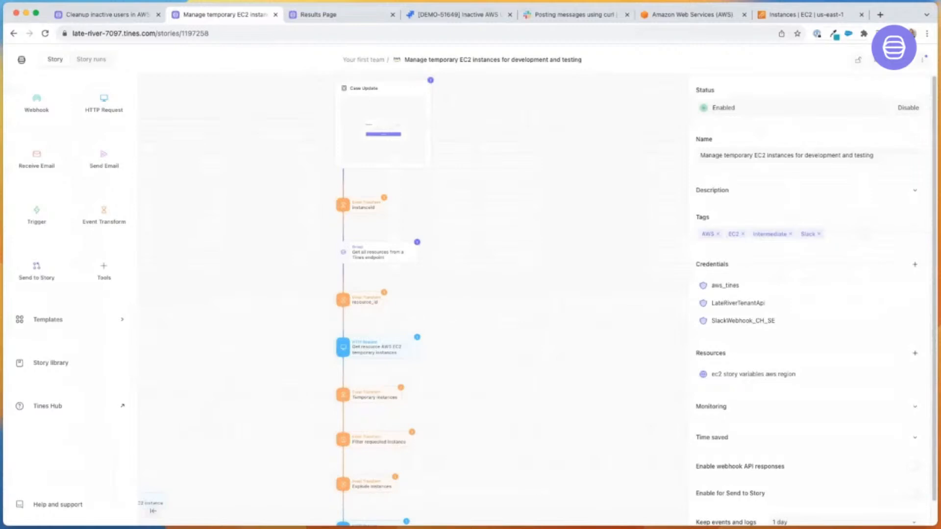
Read the new Tines message about the manual closure of karl-test in Slack, and return to the story
{"action": "left_click", "coordinate": [2, 358]}
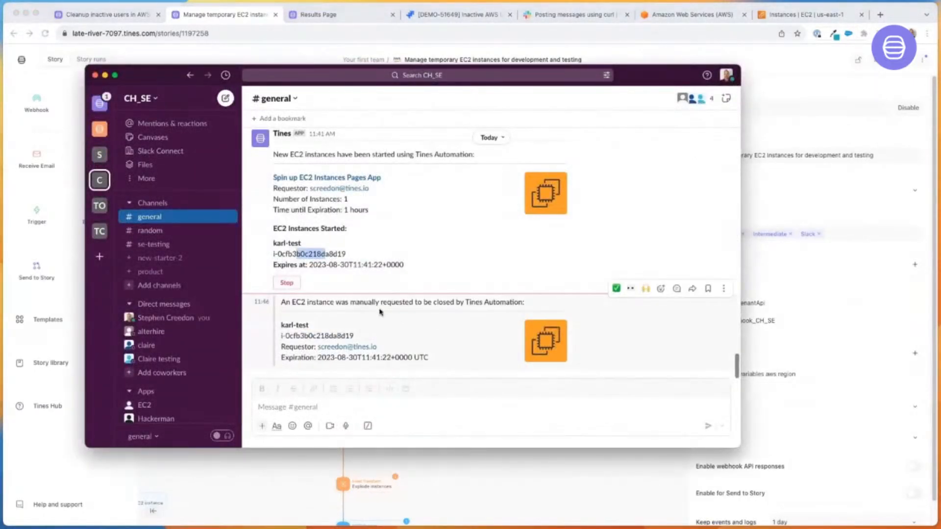
{"action": "left_click_drag", "start_coordinate": [292, 302], "coordinate": [440, 305]}
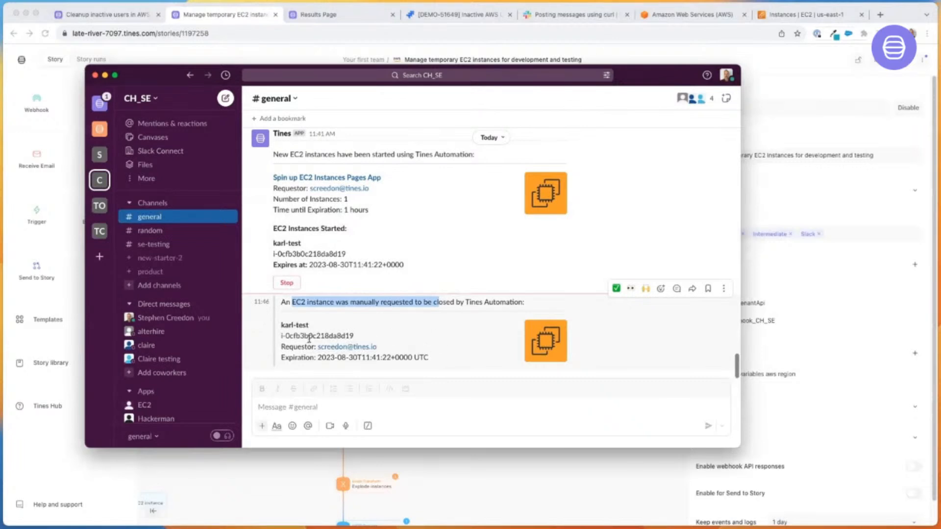
{"action": "left_click_drag", "start_coordinate": [170, 79], "coordinate": [0, 83]}
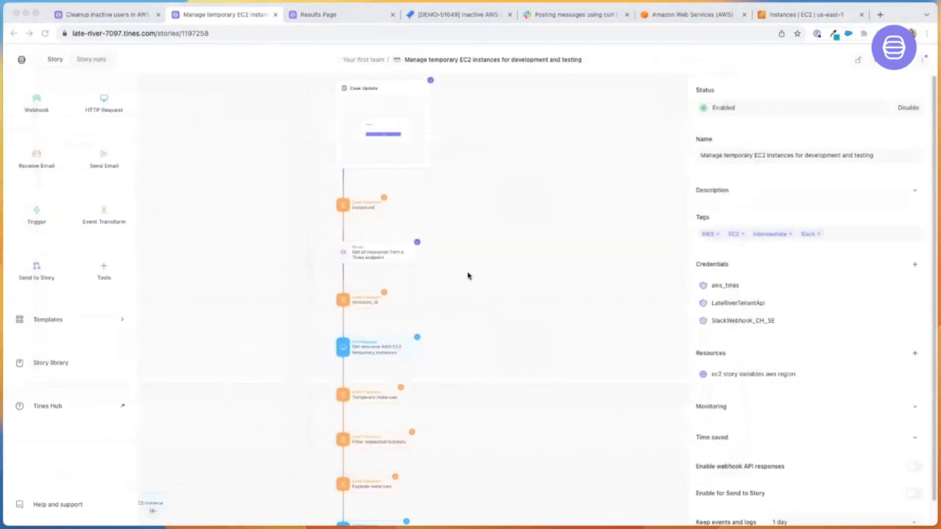
Inspect the DescribeInstanceStatusResponse body in the event of the Case Update flow's Get AWS EC2 instance status action
{"action": "scroll", "coordinate": [478, 299], "scroll_direction": "down", "scroll_amount": 3}
{"action": "scroll", "coordinate": [478, 299], "scroll_direction": "down", "scroll_amount": 7}
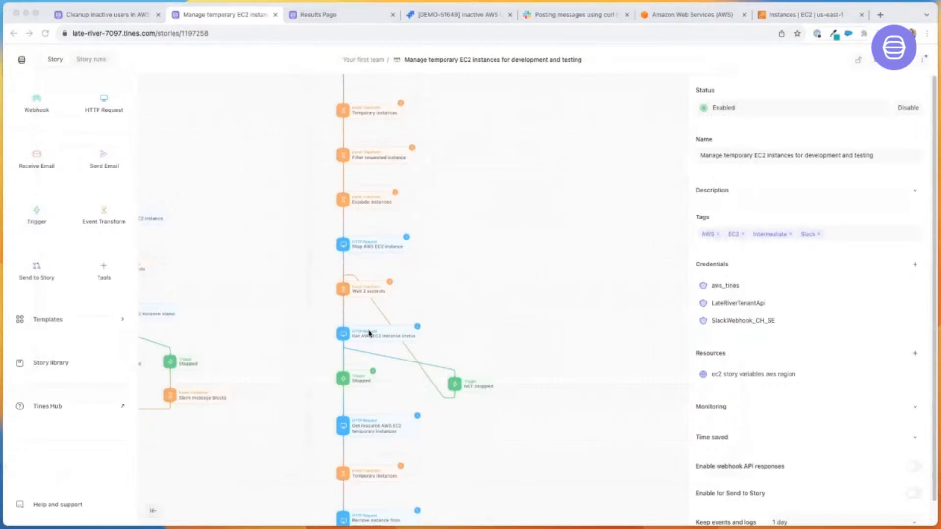
{"action": "left_click", "coordinate": [380, 338]}
{"action": "left_click", "coordinate": [378, 336]}
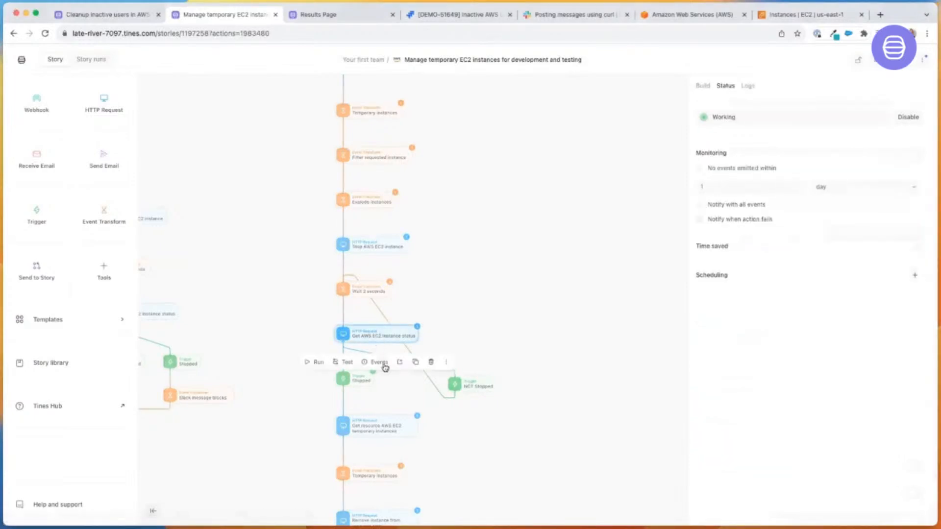
{"action": "left_click", "coordinate": [380, 363]}
{"action": "left_click_drag", "start_coordinate": [304, 409], "coordinate": [310, 249]}
{"action": "left_click", "coordinate": [401, 420]}
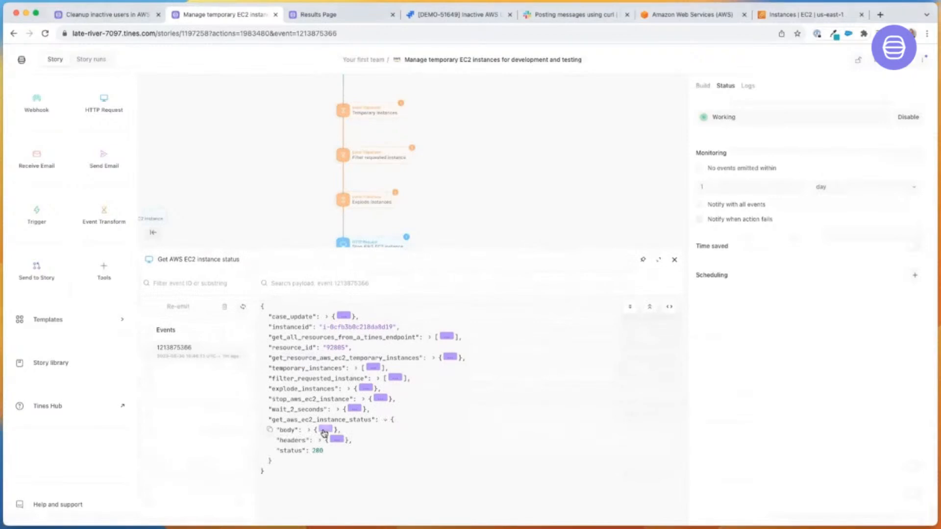
{"action": "left_click", "coordinate": [324, 431]}
{"action": "left_click", "coordinate": [430, 441]}
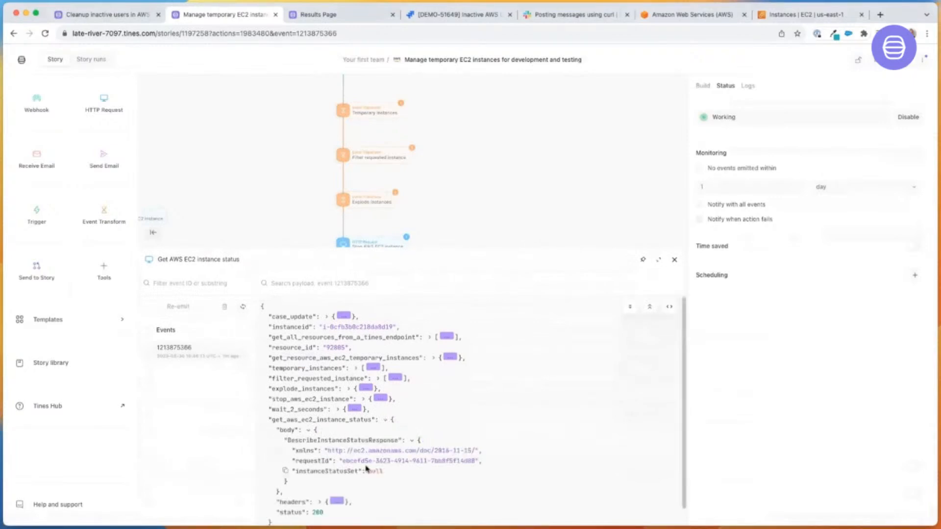